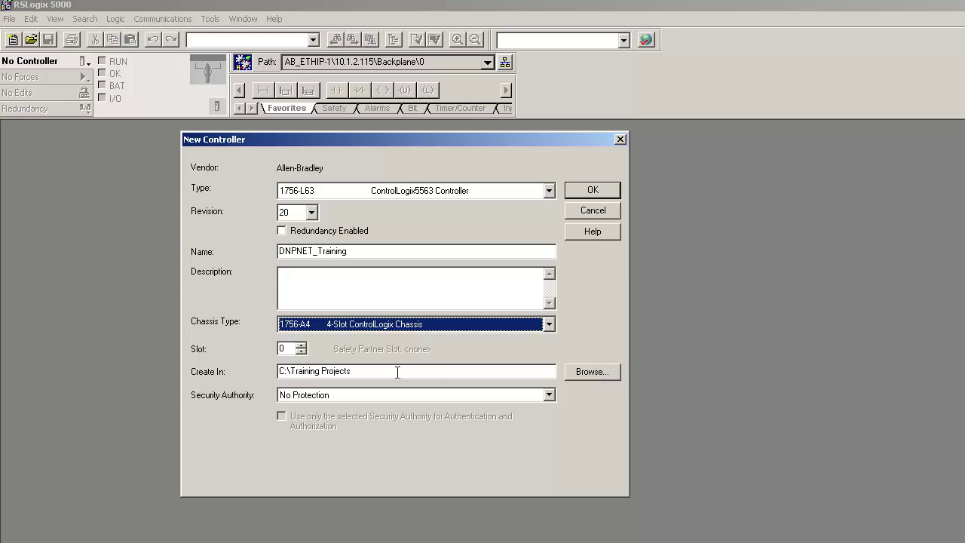
Create the 1756-L63 controller project DNPNET_Training with a 1756-A4 chassis in C:\Training Projects.
left_click(364, 371)
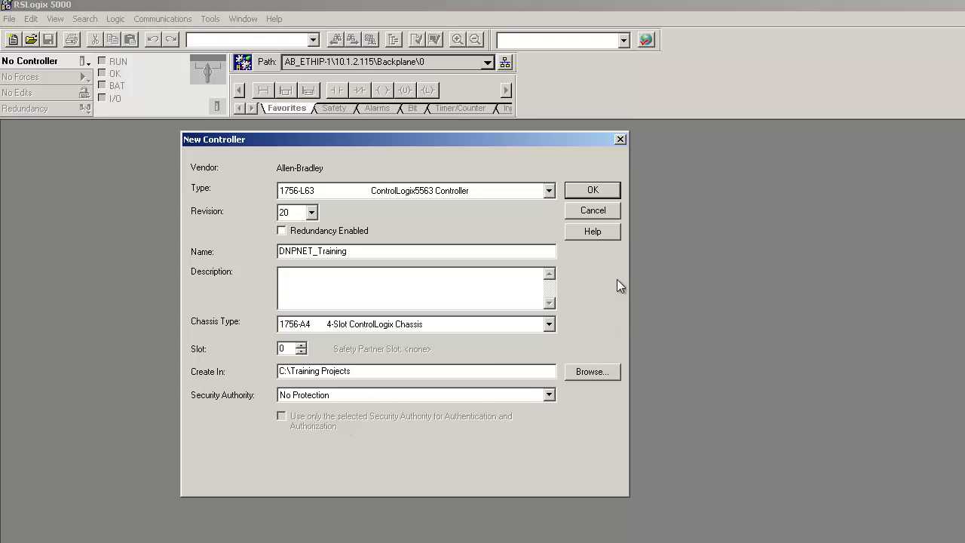
left_click(592, 192)
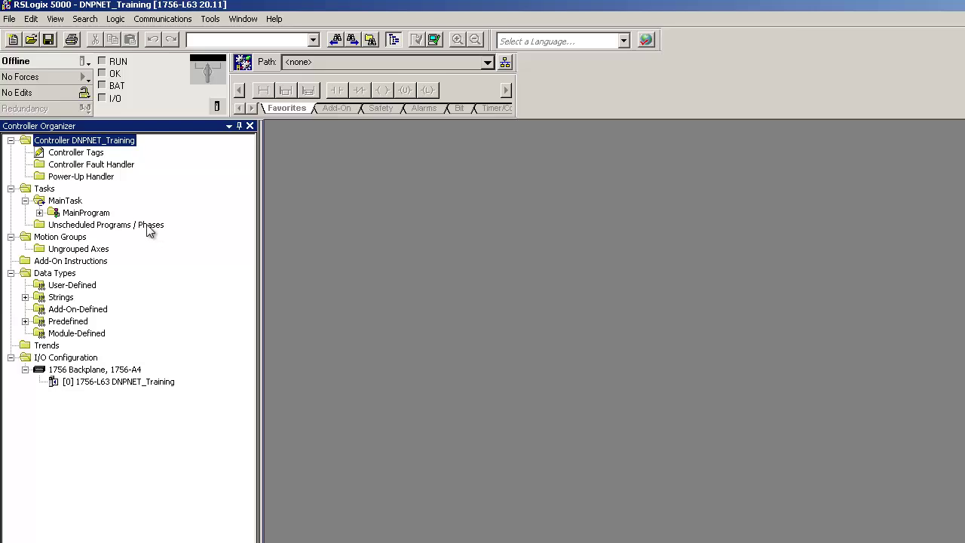
Start a new generic 1756-MODULE on the 1756-A4 backplane in the I/O configuration.
right_click(74, 369)
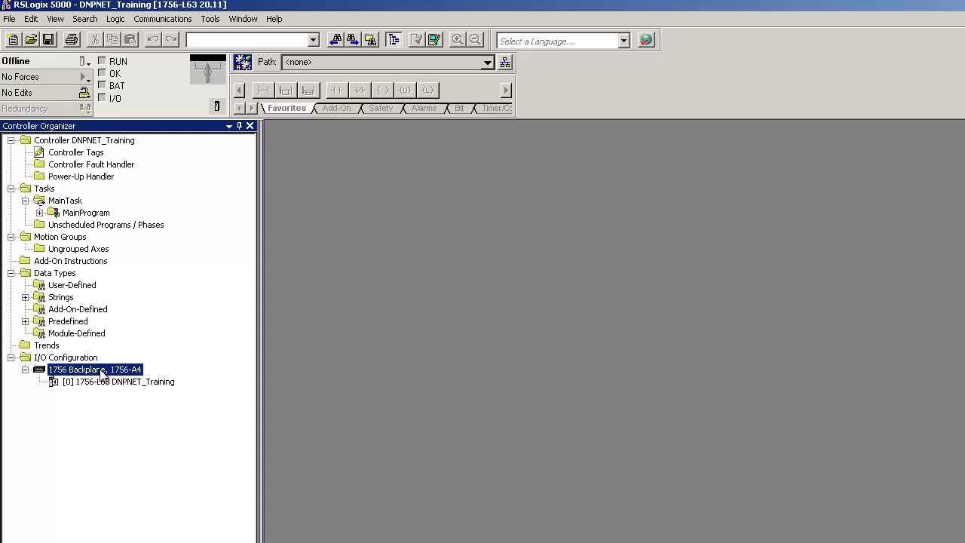
right_click(103, 375)
left_click(121, 377)
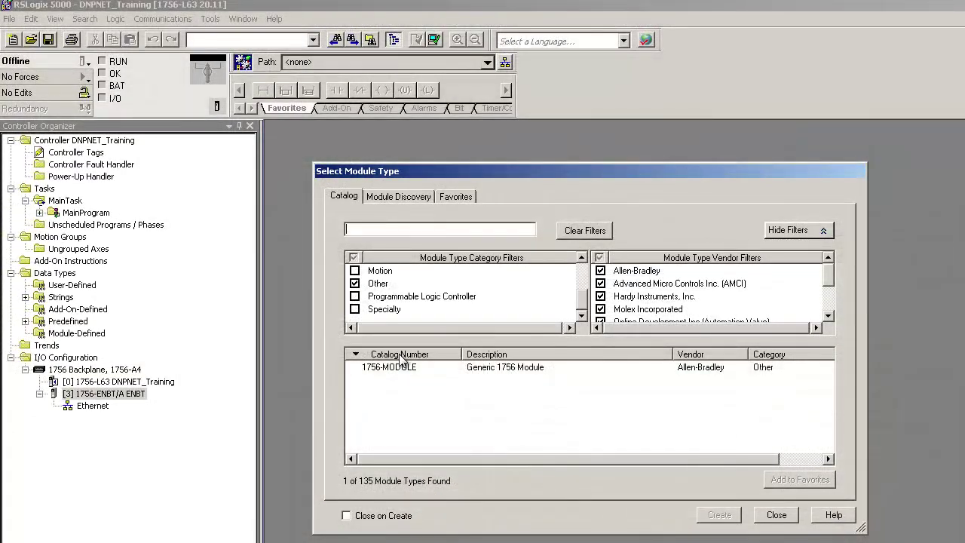
left_click(399, 367)
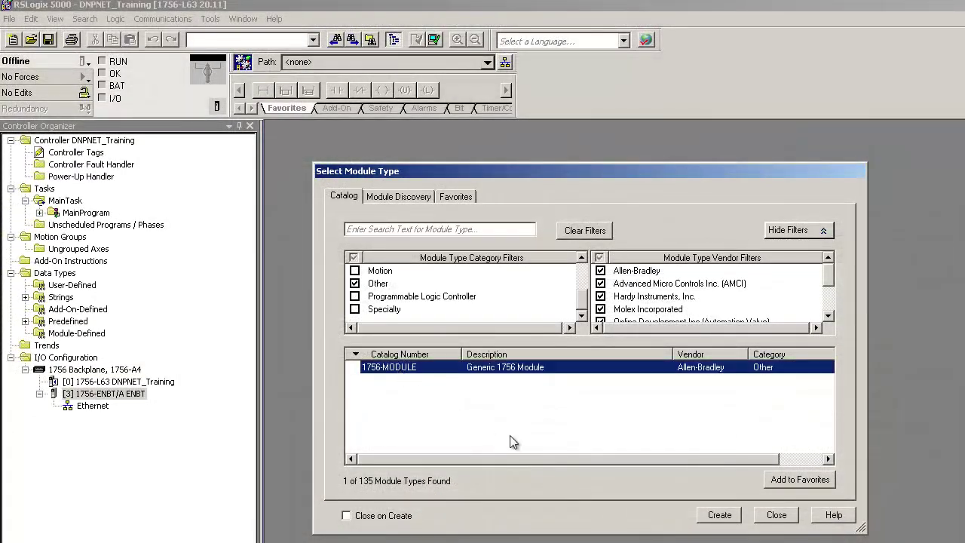
left_click(723, 515)
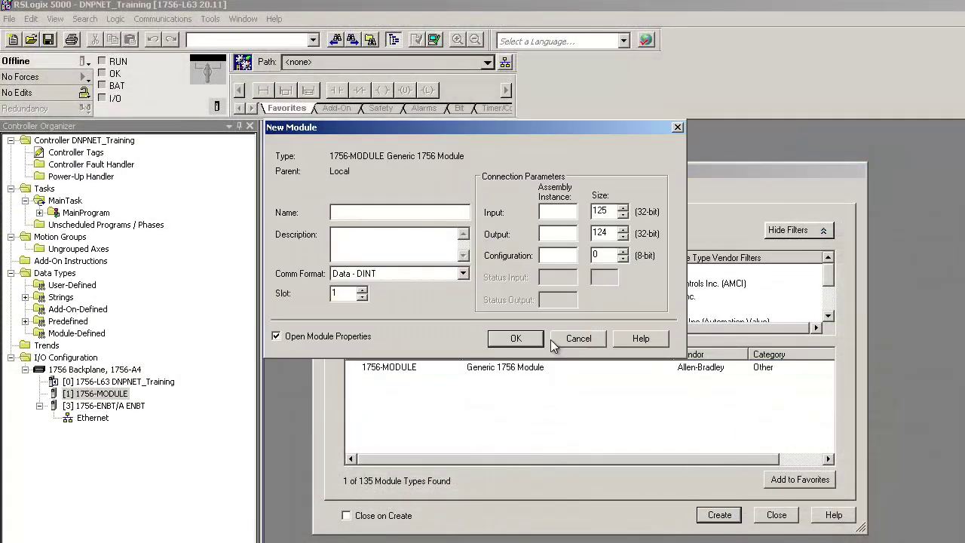
Name the module MY_DNPNET, set its comm format to Data - INT and assign it to slot 2.
type("M")
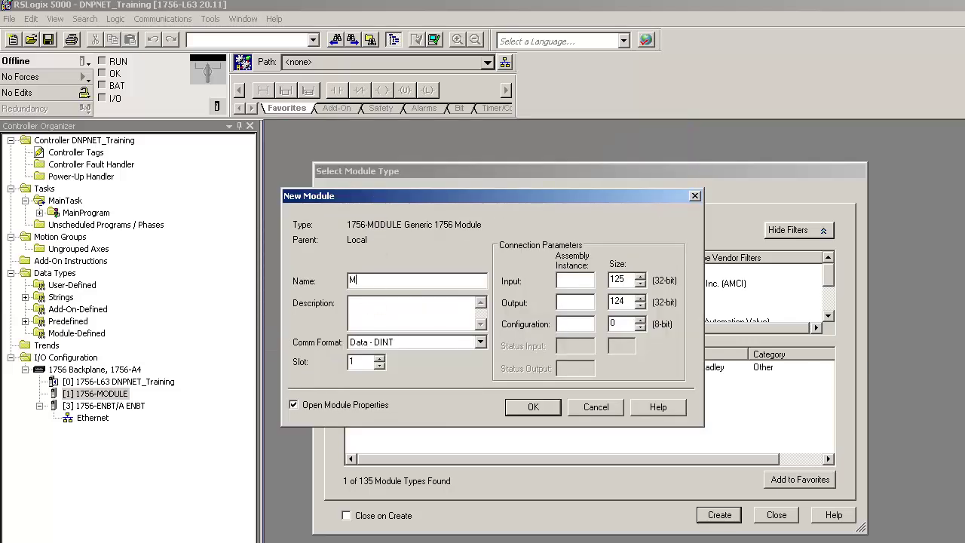
type("Y_DNPNET")
left_click(480, 342)
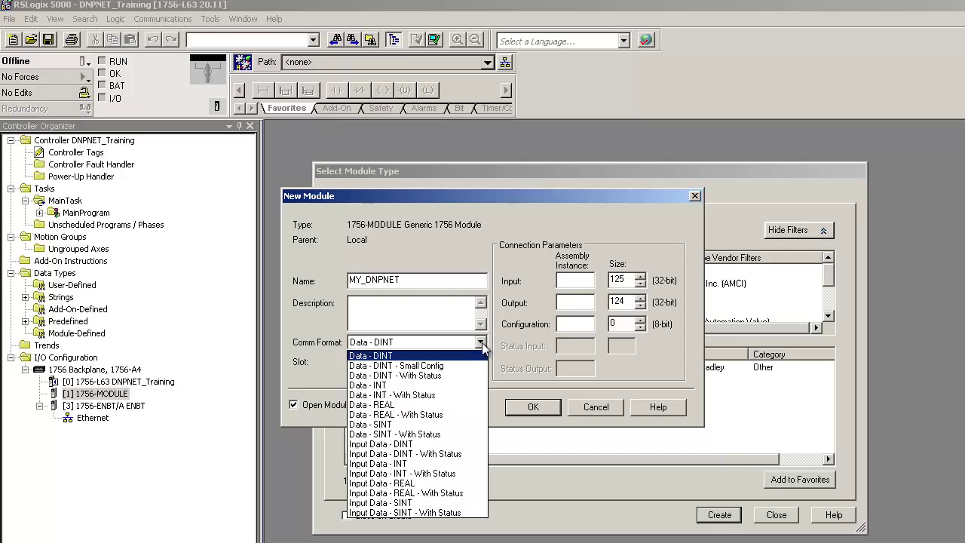
left_click(450, 388)
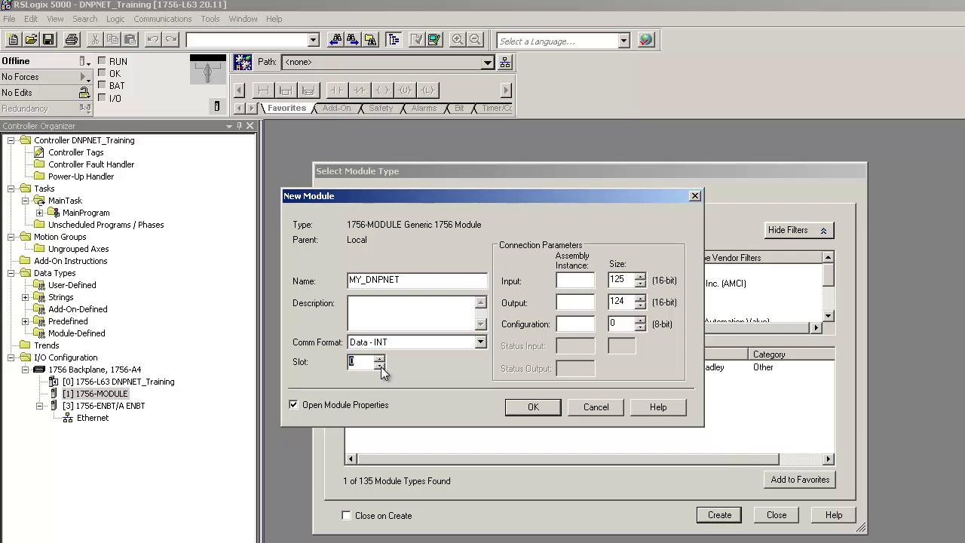
left_click(380, 359)
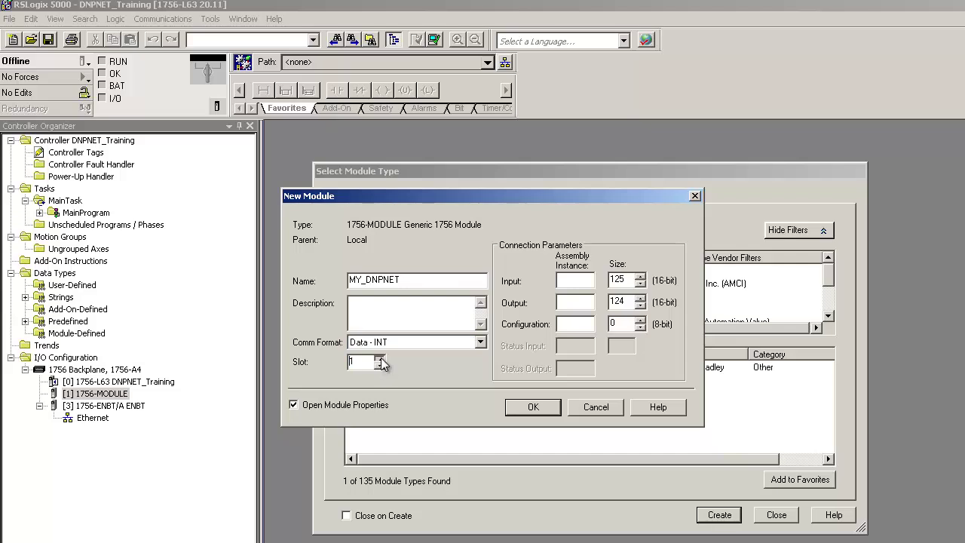
Set the connection parameters to input instance 1 with size 250, output instance 2 with size 248, and configuration instance 4.
left_click(573, 283)
type("1")
left_click_drag(629, 279, 603, 279)
type("2502")
key("Tab")
type("248")
key("Tab")
type("4")
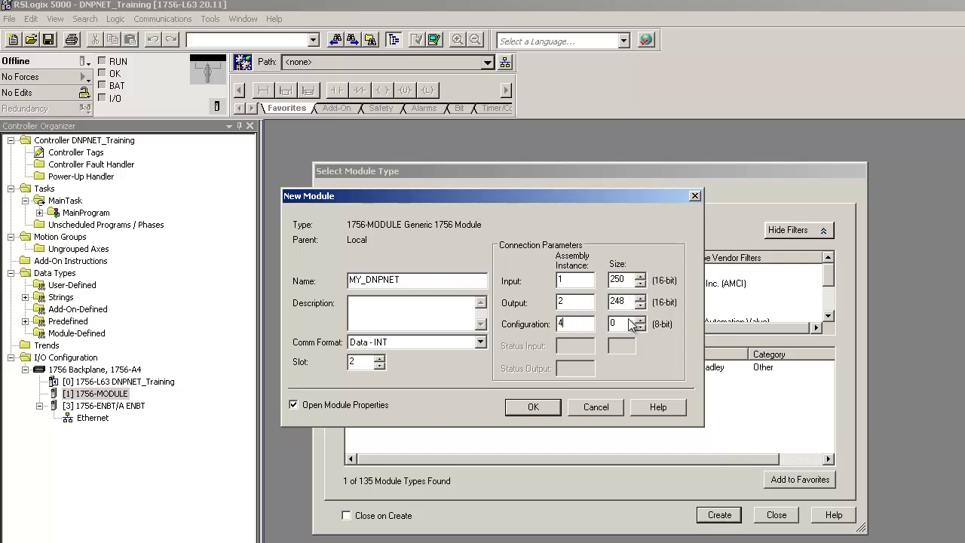
Confirm the new module and accept its connection properties with a requested packet interval of 5.0 ms.
left_click(526, 414)
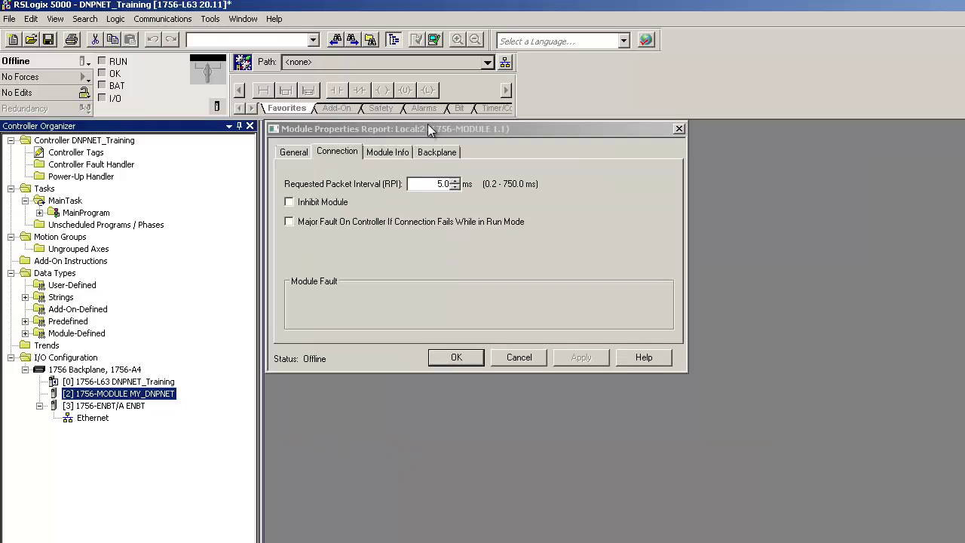
type("50")
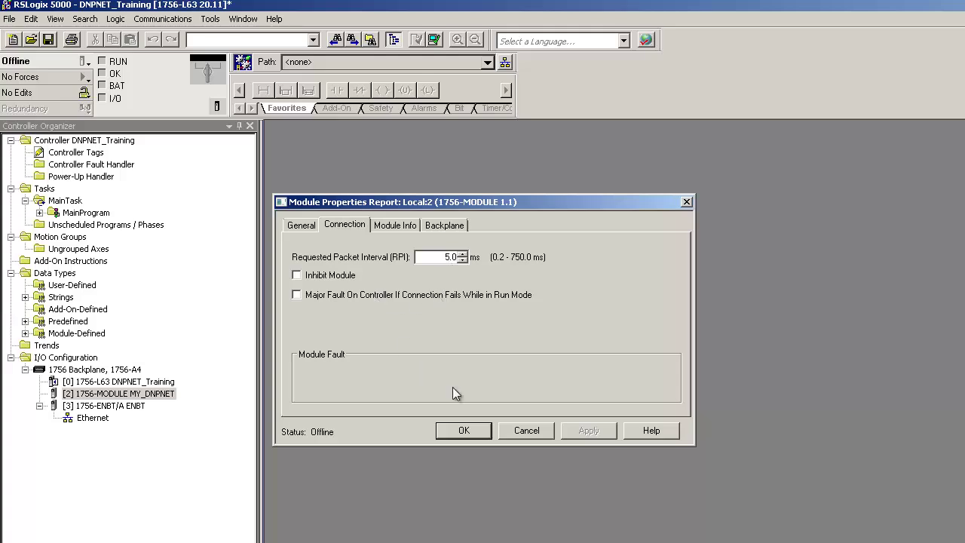
left_click(469, 431)
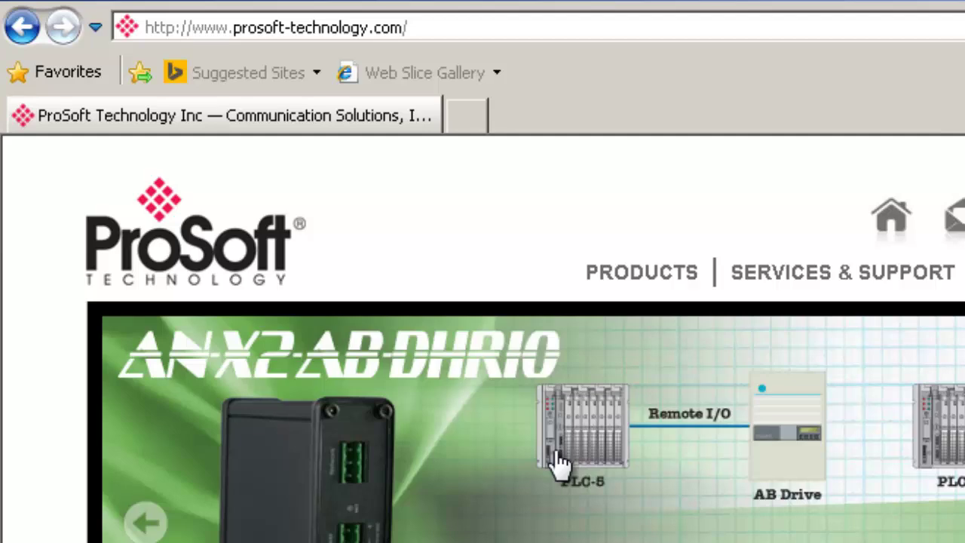
On the ProSoft Technology website, open the Rockwell Automation In-chassis products and show the ControlLogix modules.
left_click(678, 276)
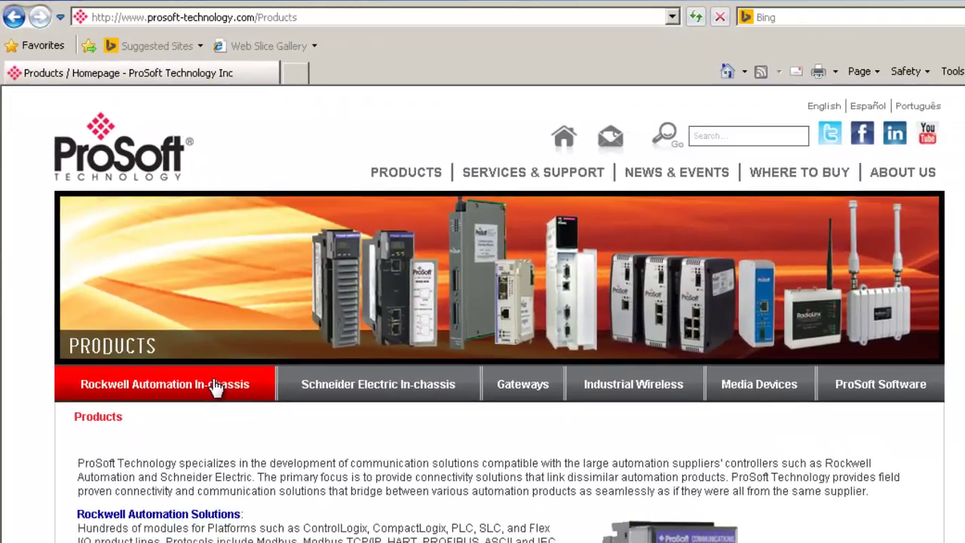
left_click(233, 411)
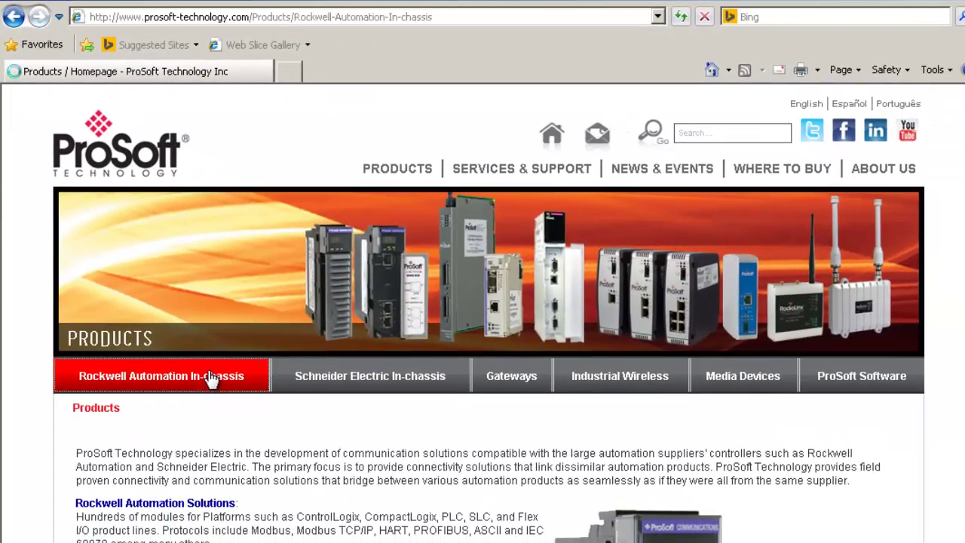
scroll(455, 457, "down", 3)
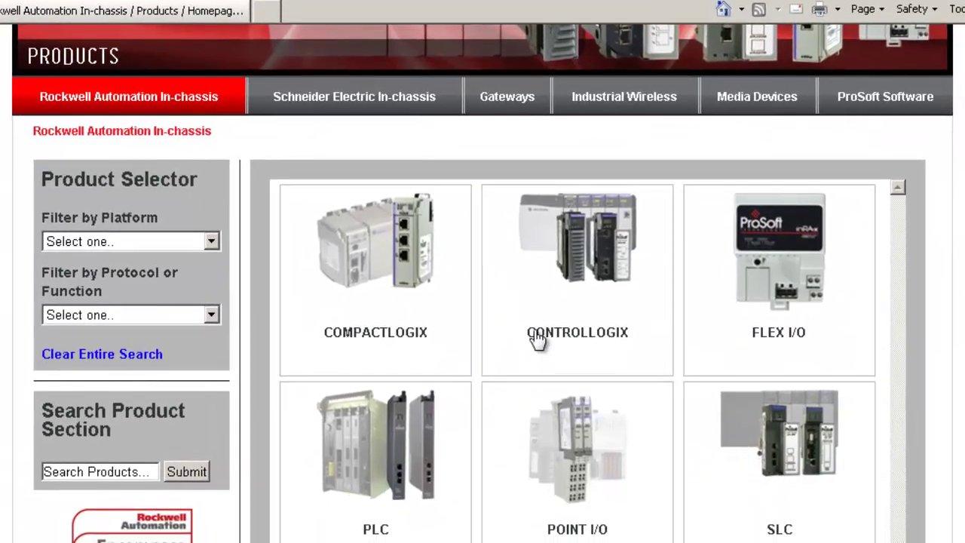
left_click(543, 354)
Open the product page of the MVI56E-DNPNET DNP3 Ethernet module and show its downloads.
scroll(523, 371, "down", 7)
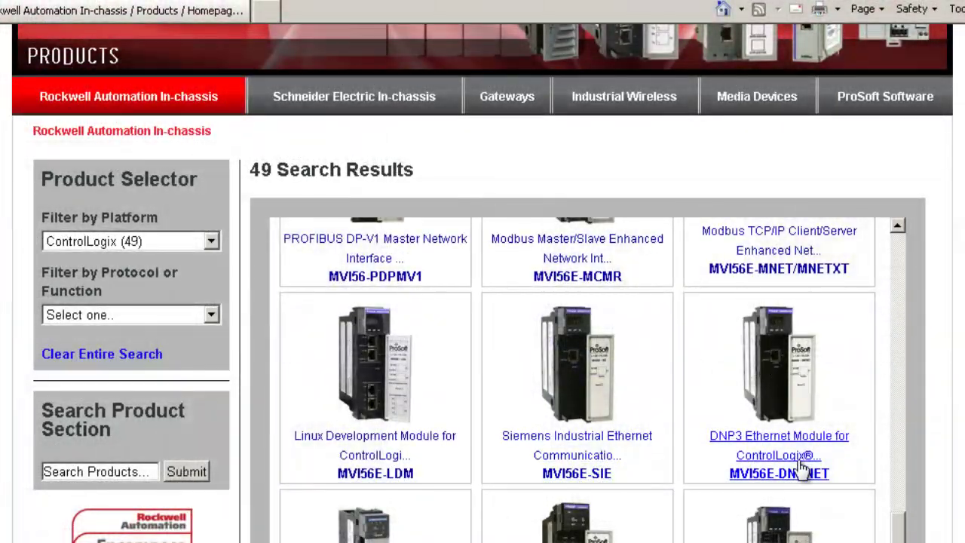
left_click(803, 469)
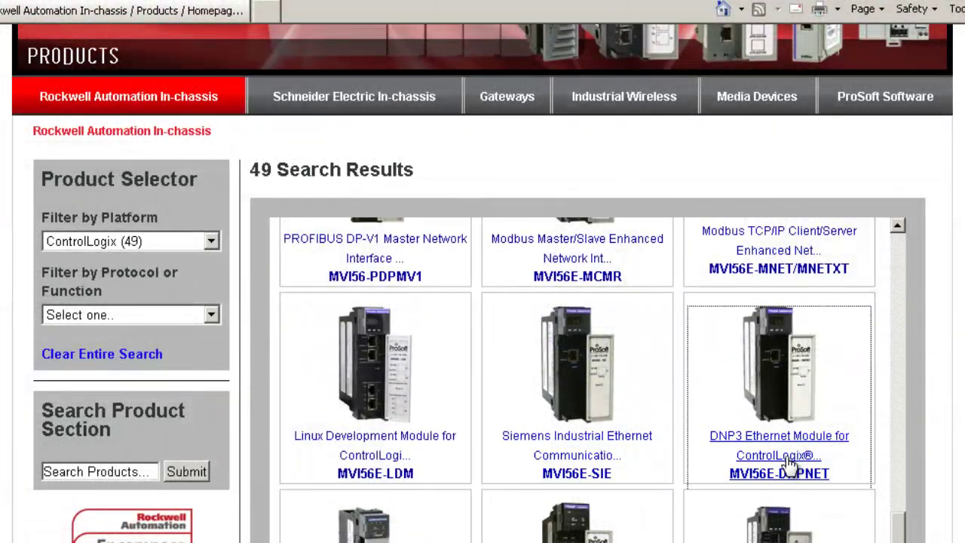
scroll(625, 441, "down", 5)
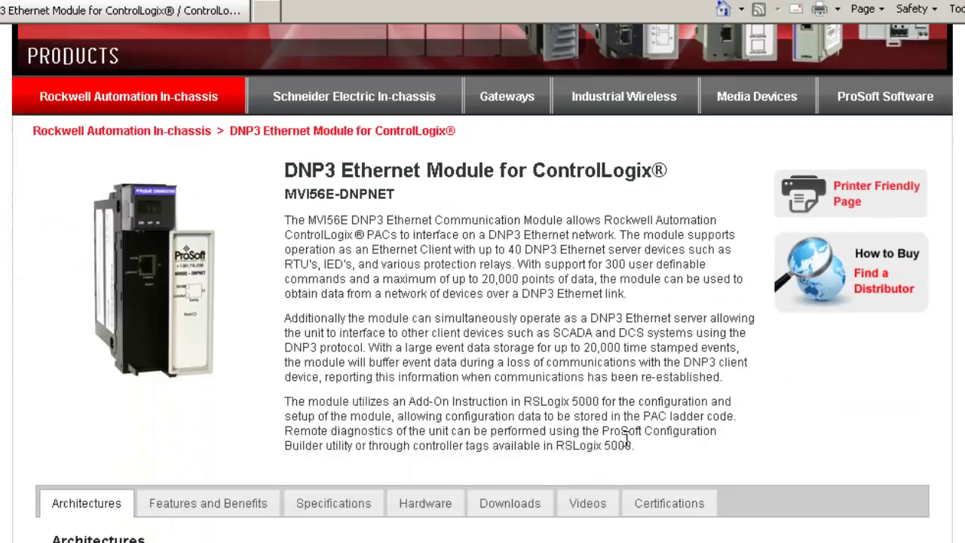
left_click(509, 380)
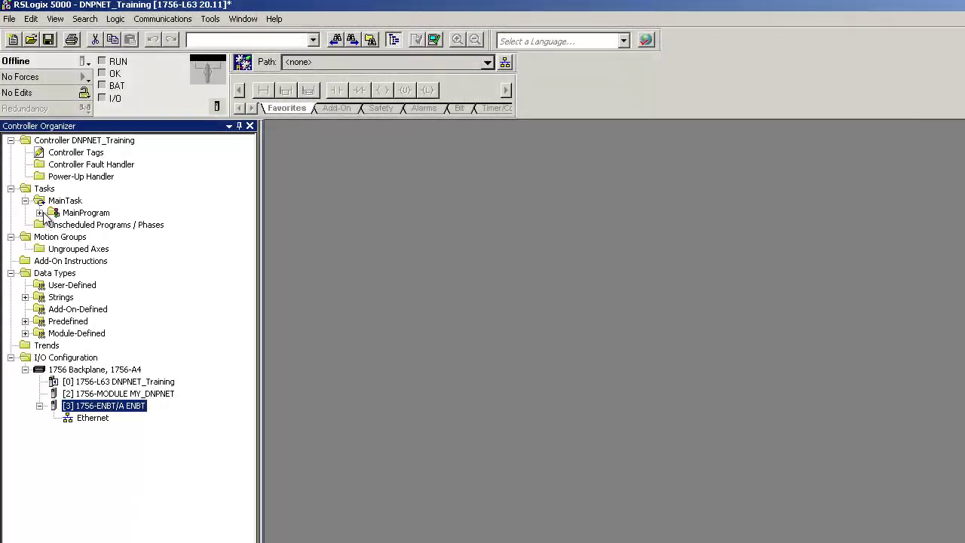
In RSLogix 5000, open MainProgram's MainRoutine and import the rung file MVI56(E)DNPNET_AddOn_Rung_v1_3.L5X at rung 0.
left_click(40, 213)
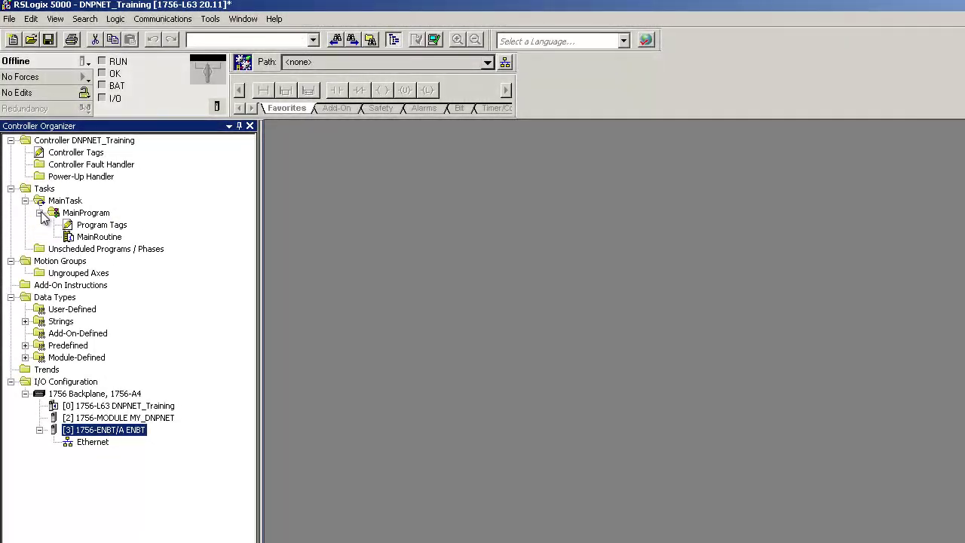
double_click(74, 238)
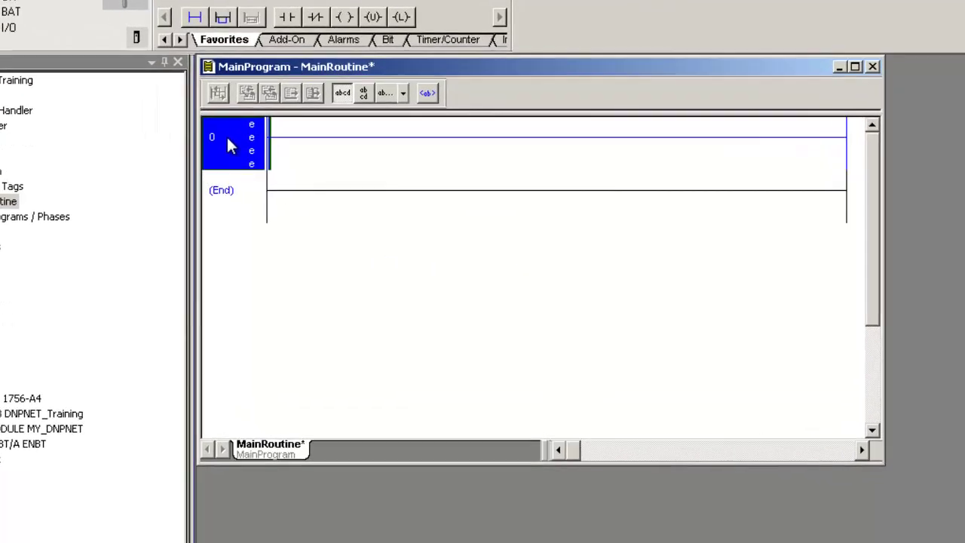
right_click(298, 197)
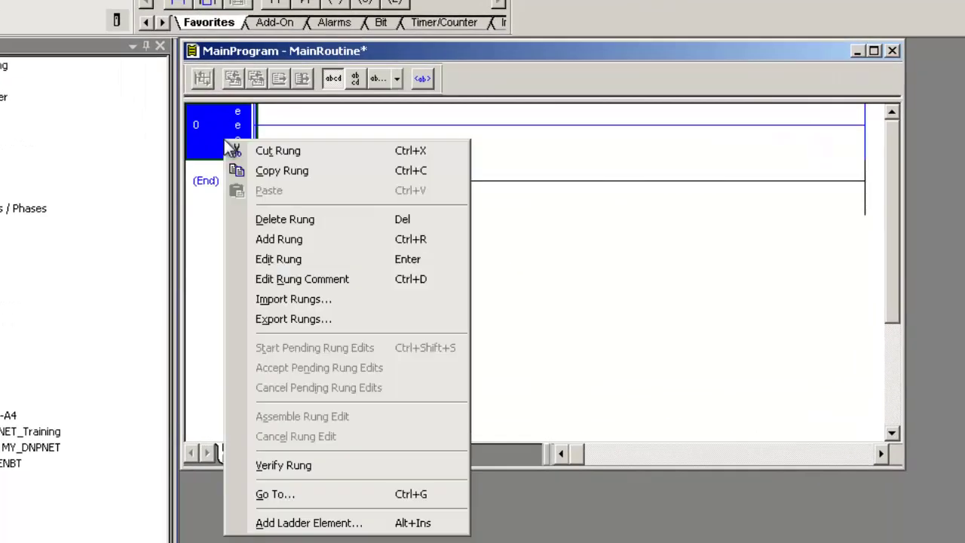
left_click(321, 299)
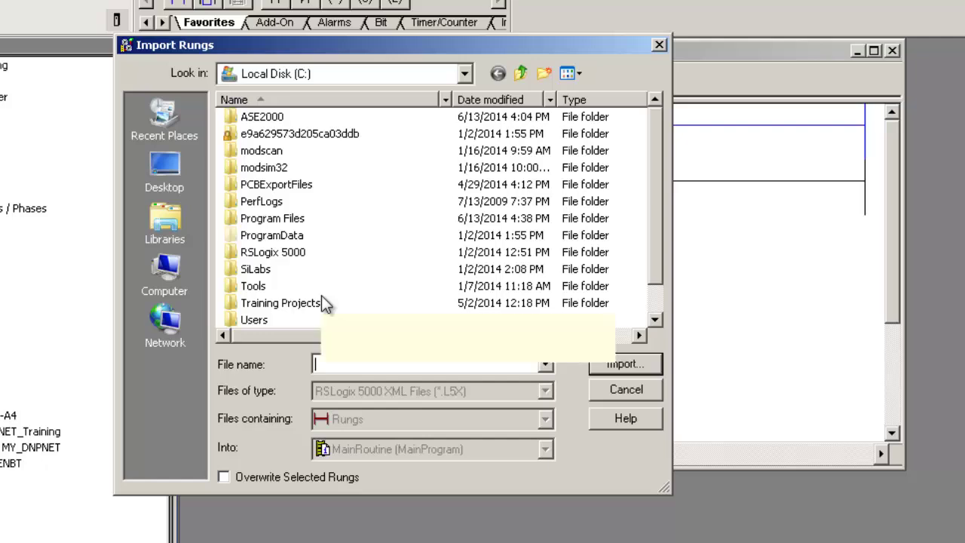
left_click_drag(650, 167, 663, 248)
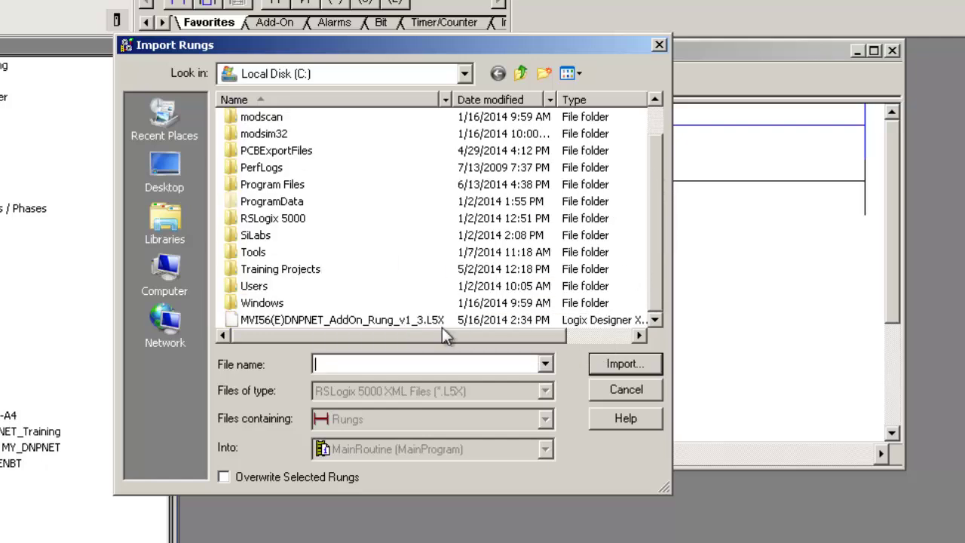
left_click(364, 320)
left_click(623, 364)
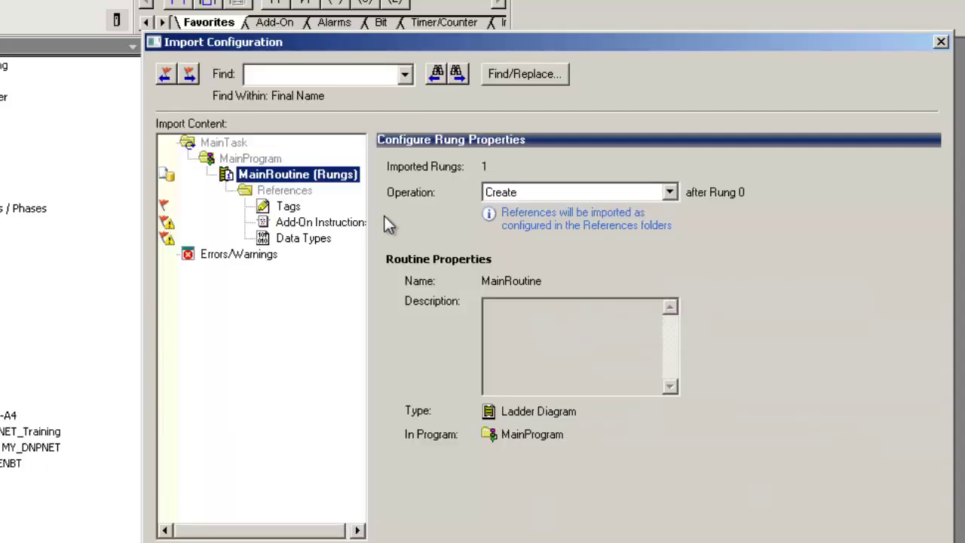
Set the final names of the imported tags Local:1:I and Local:1:O to Local:2:I and Local:2:O.
left_click(281, 208)
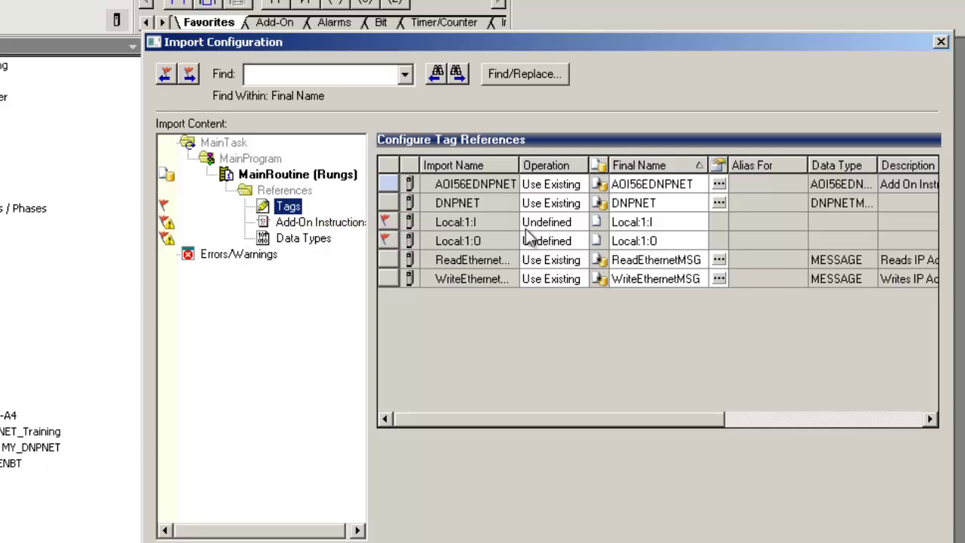
left_click(644, 221)
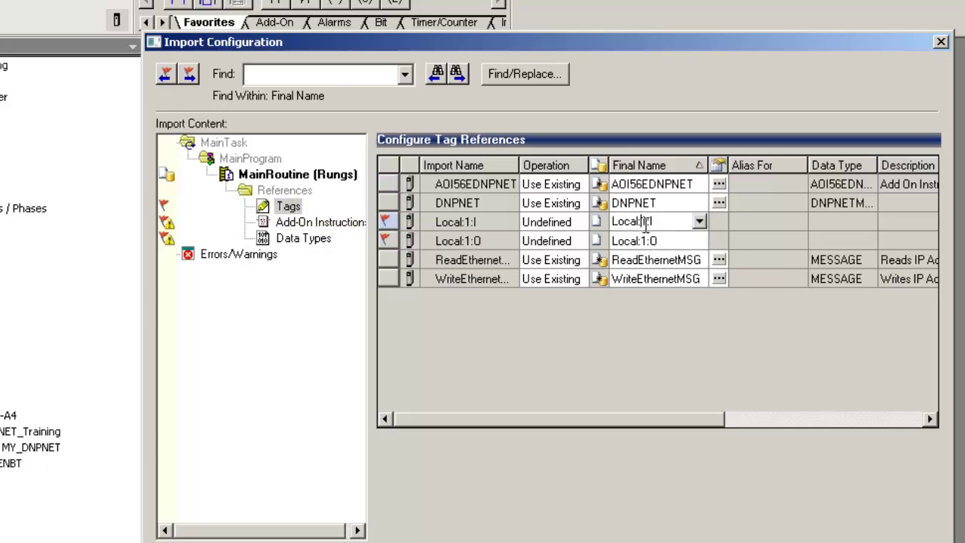
double_click(644, 222)
type("2")
left_click(647, 241)
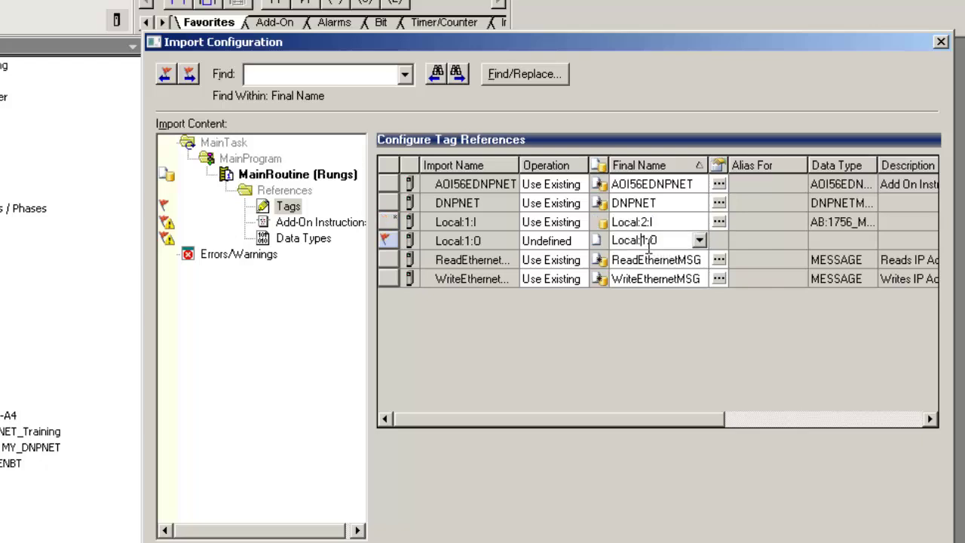
double_click(647, 240)
type("2")
key("Return")
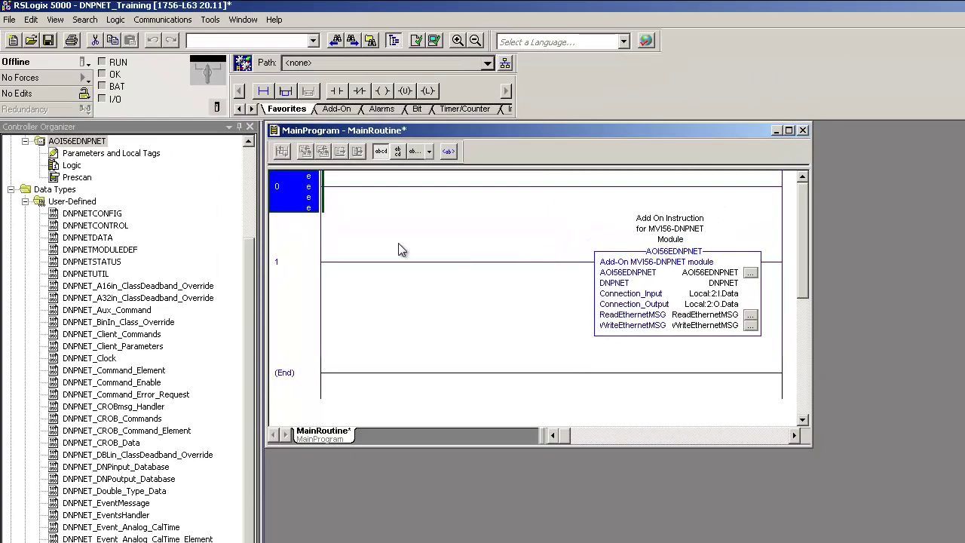
Set the communication path of the ReadEthernetMSG message in the Add-On Instruction rung to the MY_DNPNET module in slot 2.
mouse_move(251, 243)
left_mouse_down()
mouse_move(260, 307)
mouse_move(265, 234)
left_mouse_up()
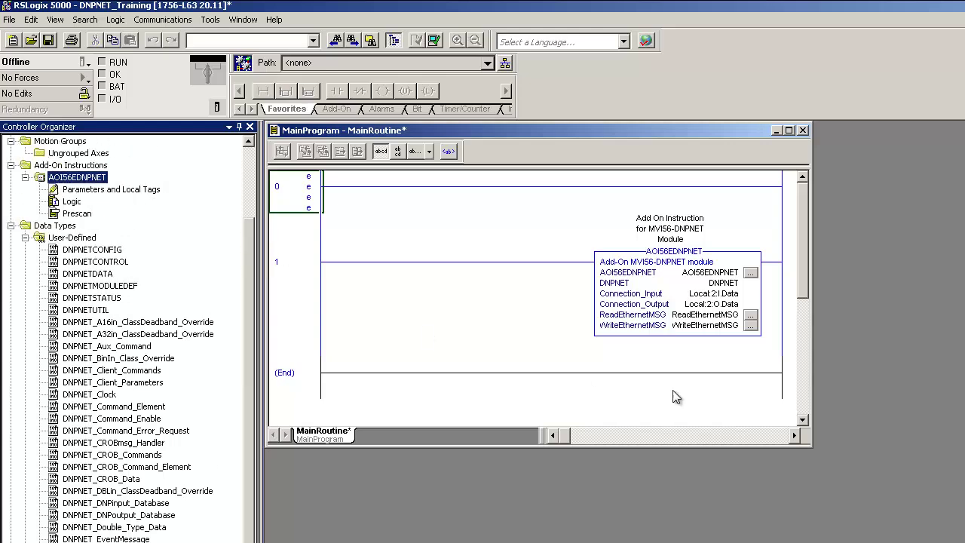
left_click(751, 315)
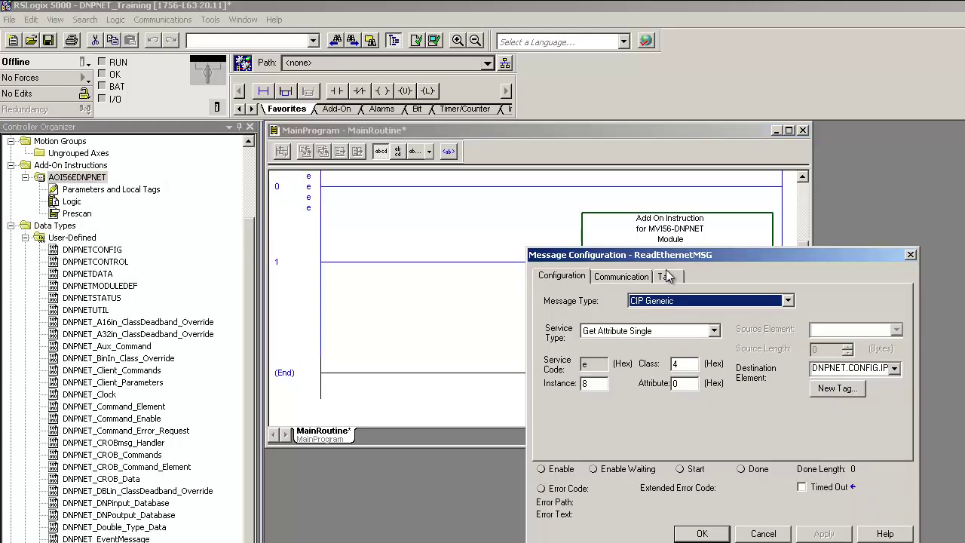
left_click(617, 277)
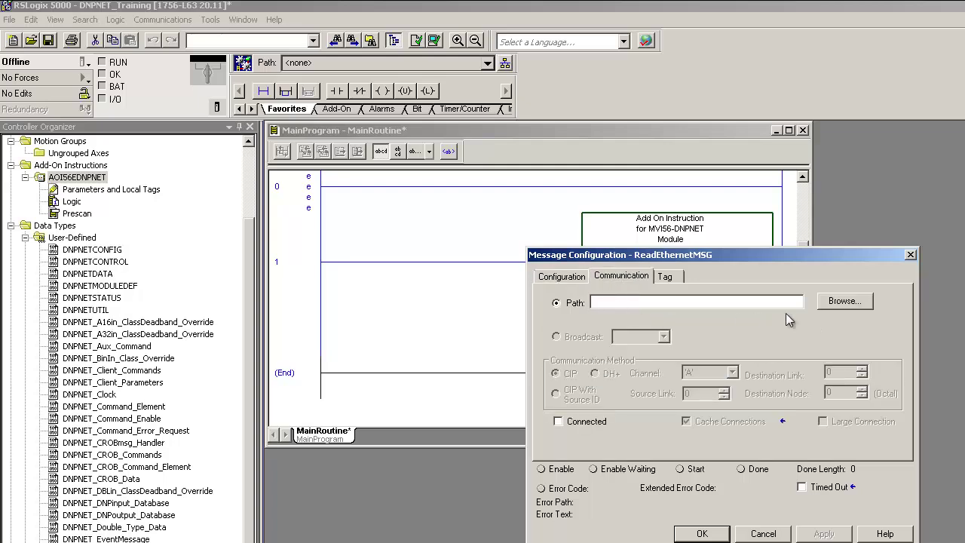
left_click(843, 301)
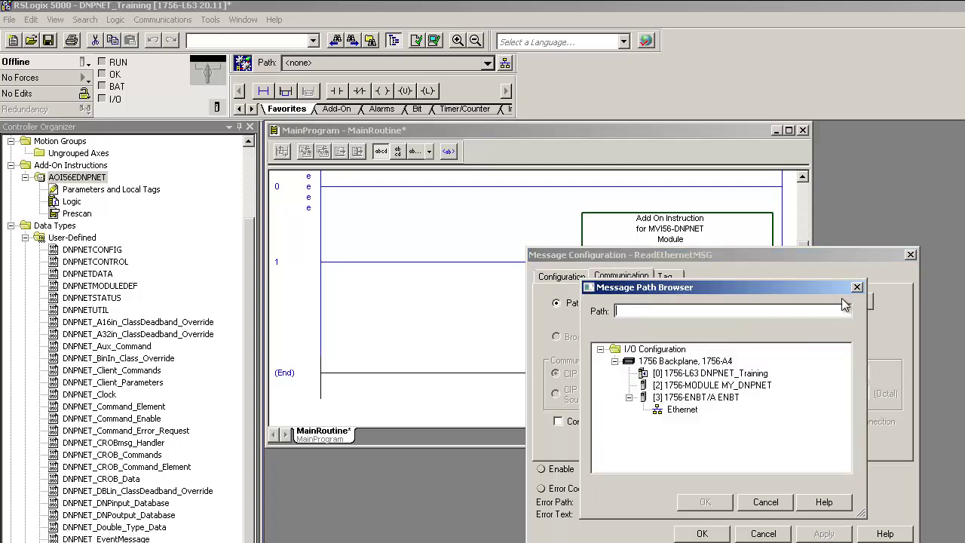
left_click(723, 385)
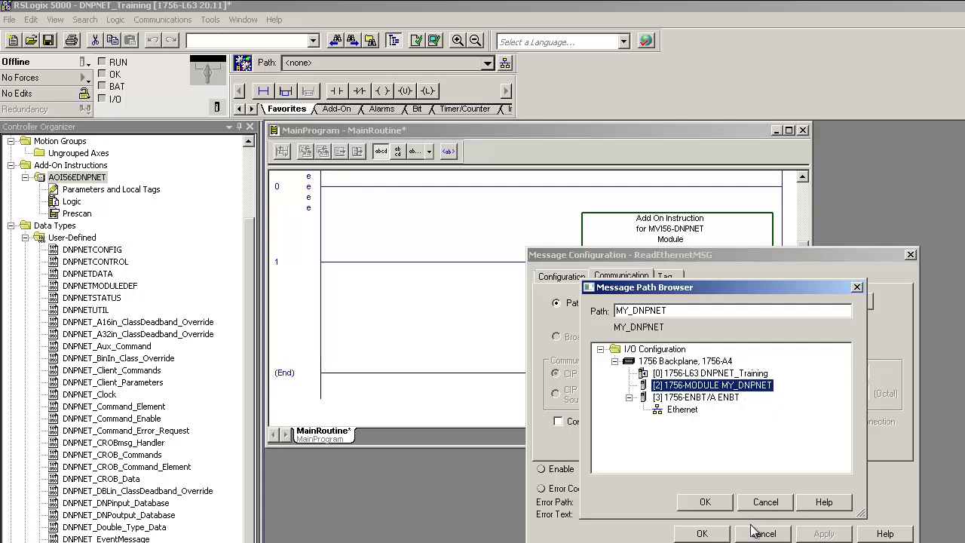
left_click(705, 503)
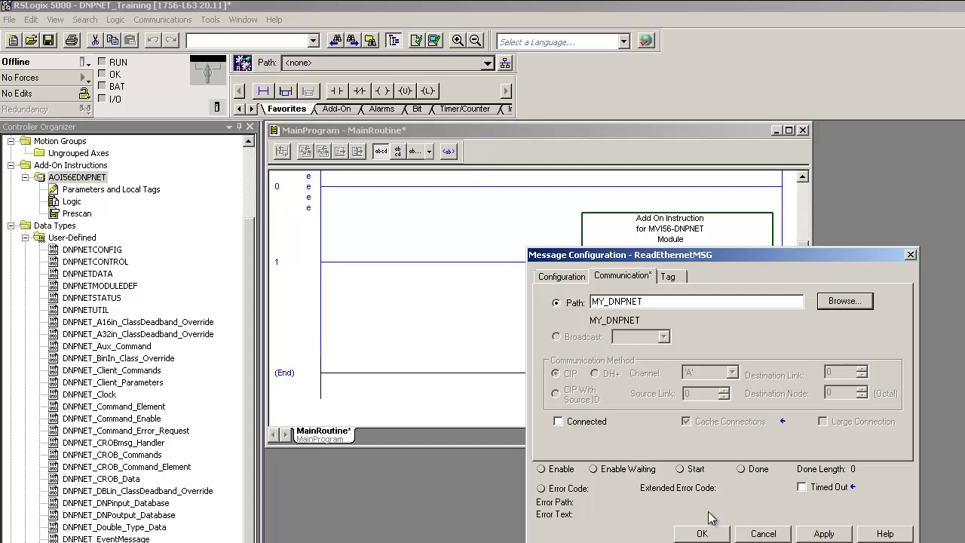
left_click(837, 534)
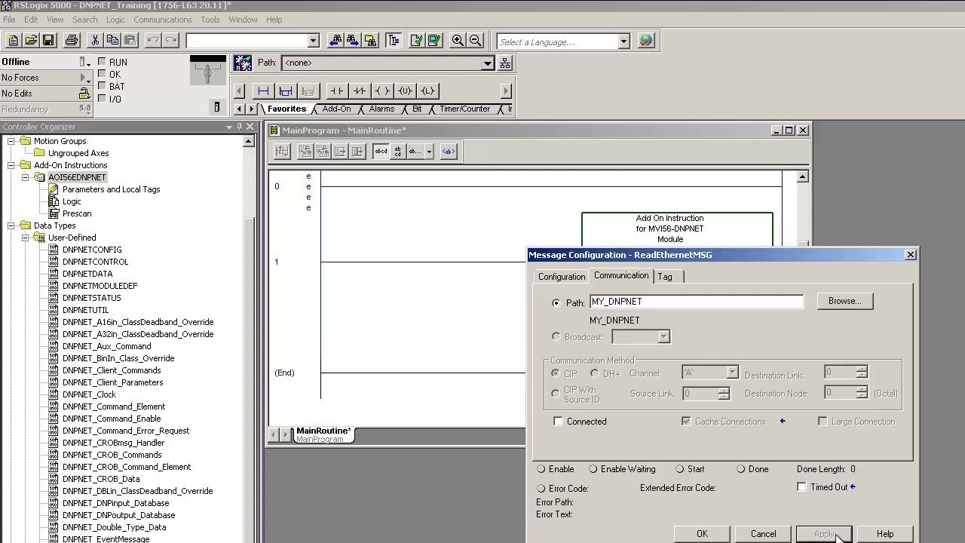
left_click(703, 535)
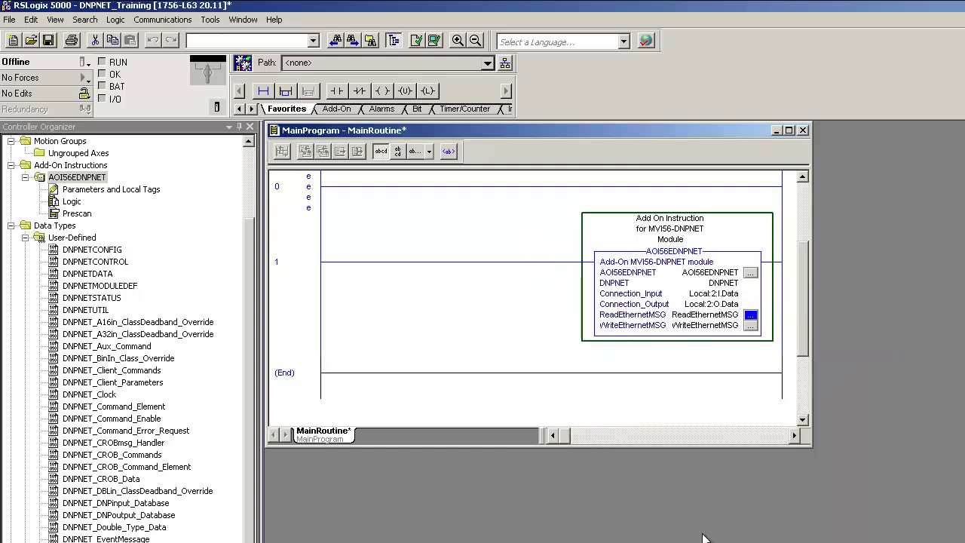
Set the communication path of the WriteEthernetMSG message to the MY_DNPNET module in slot 2.
left_click(750, 326)
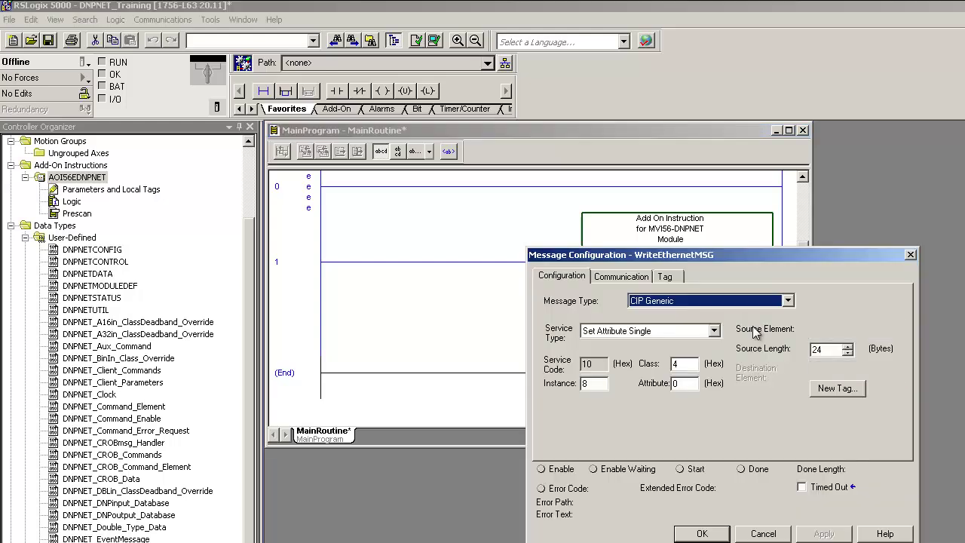
left_click(621, 276)
left_click(839, 303)
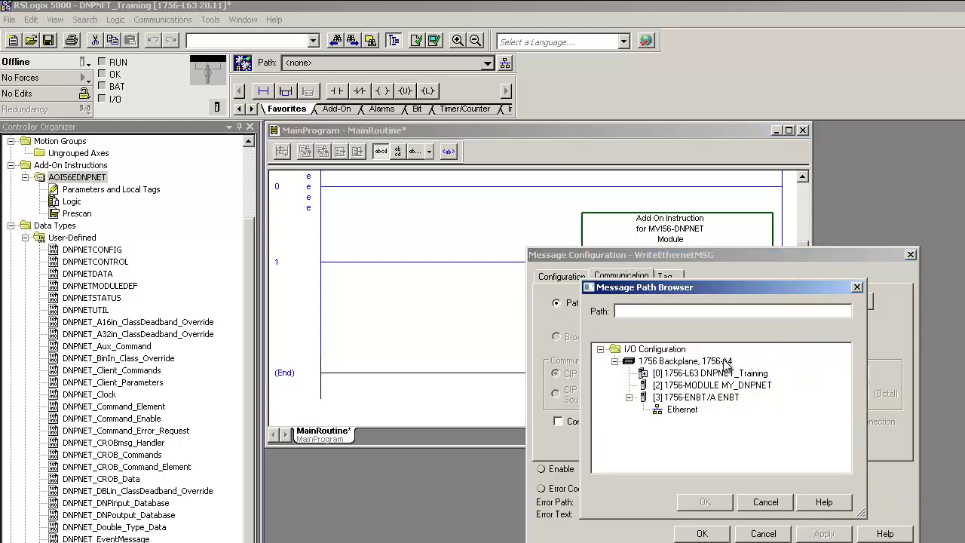
left_click(711, 384)
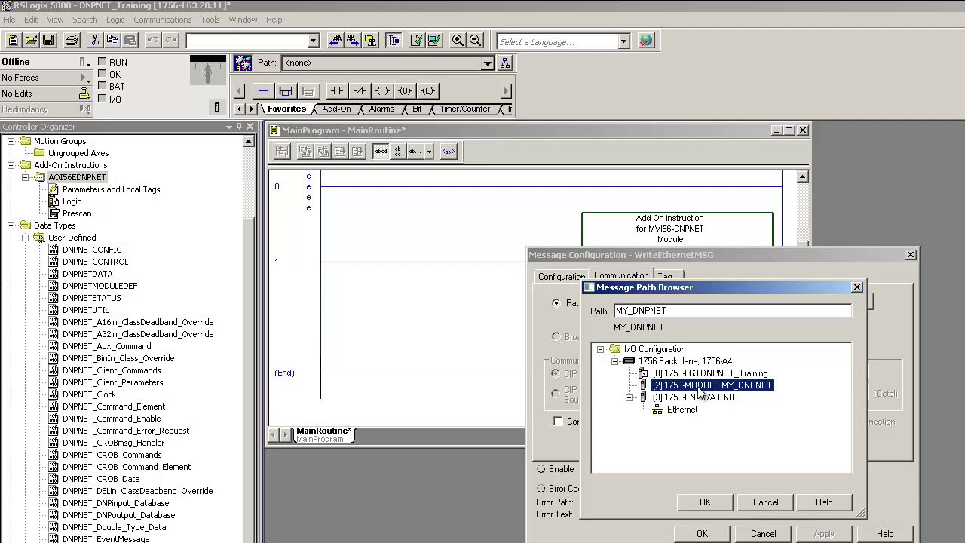
left_click(714, 501)
left_click(702, 533)
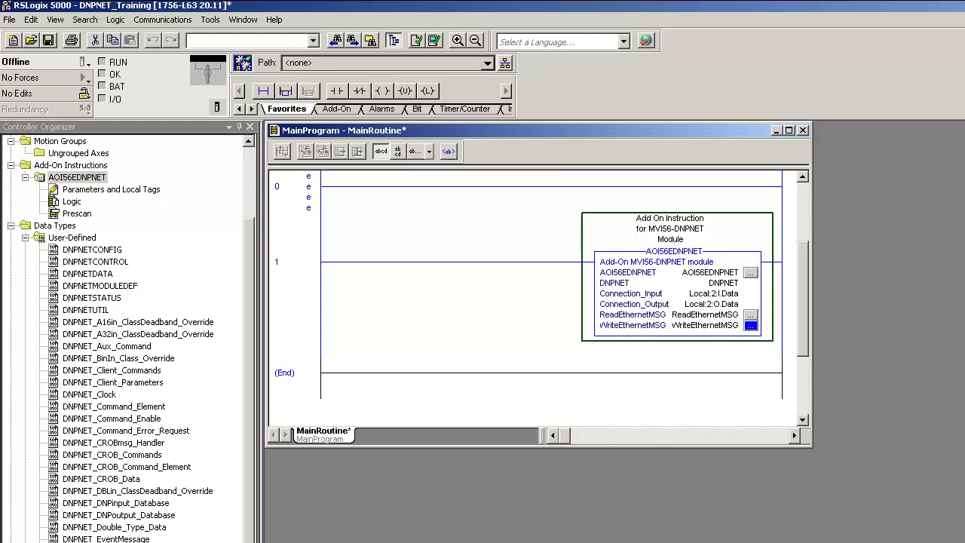
Delete the empty rung 0 above the Add-On Instruction rung in MainRoutine.
left_click(296, 191)
right_click(296, 191)
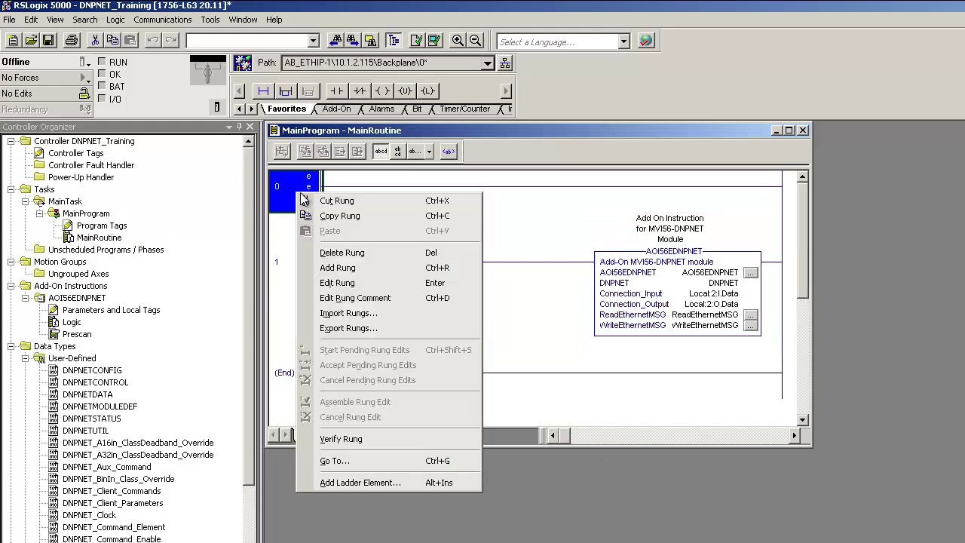
left_click(356, 252)
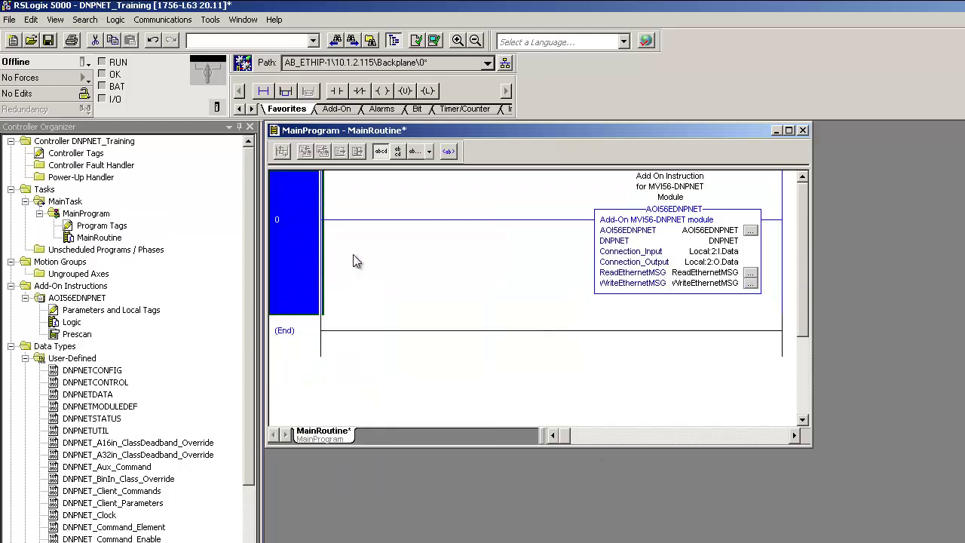
left_click_drag(254, 252, 245, 459)
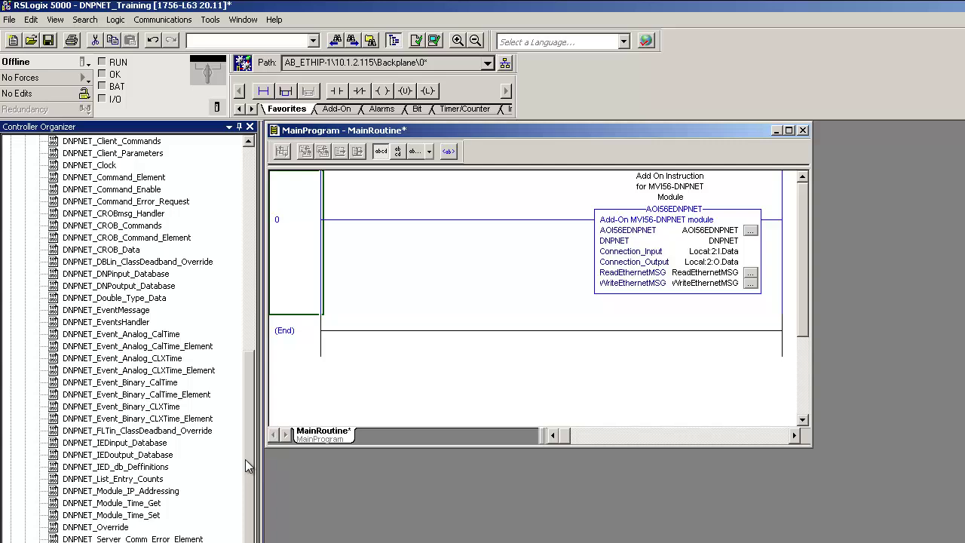
left_click_drag(245, 459, 287, 268)
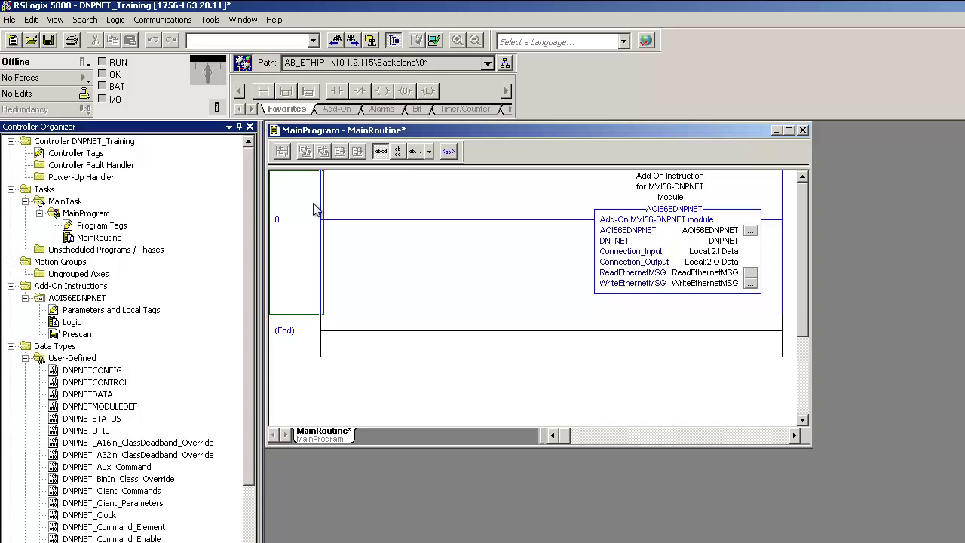
left_click(315, 210)
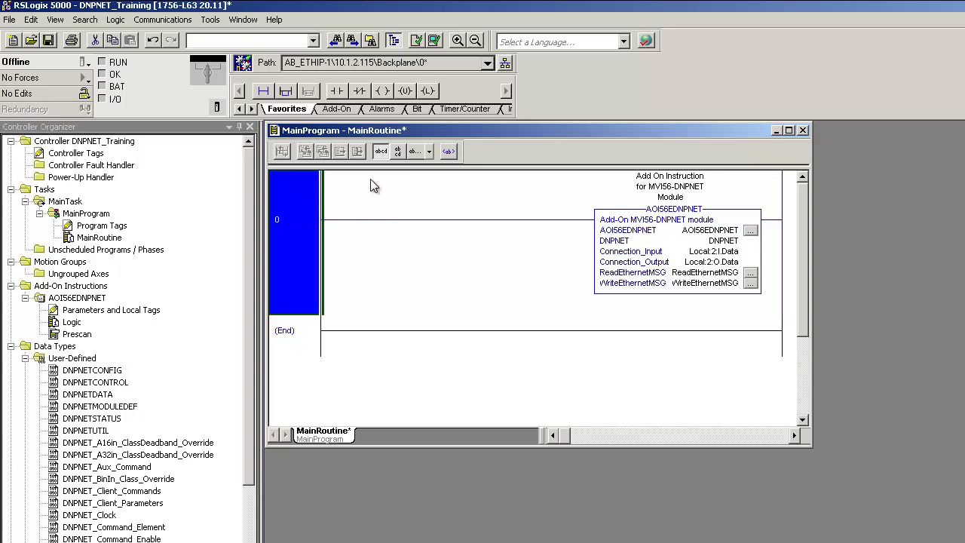
Download the DNPNET_Training project to the 1756-L63 controller in slot 00 of the backplane at 10.1.2.115.
left_click(163, 20)
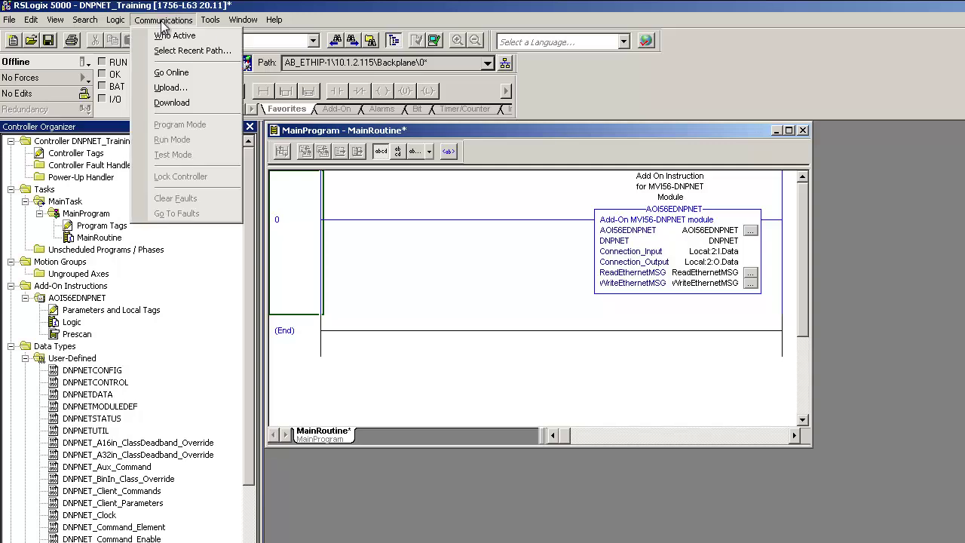
left_click(169, 36)
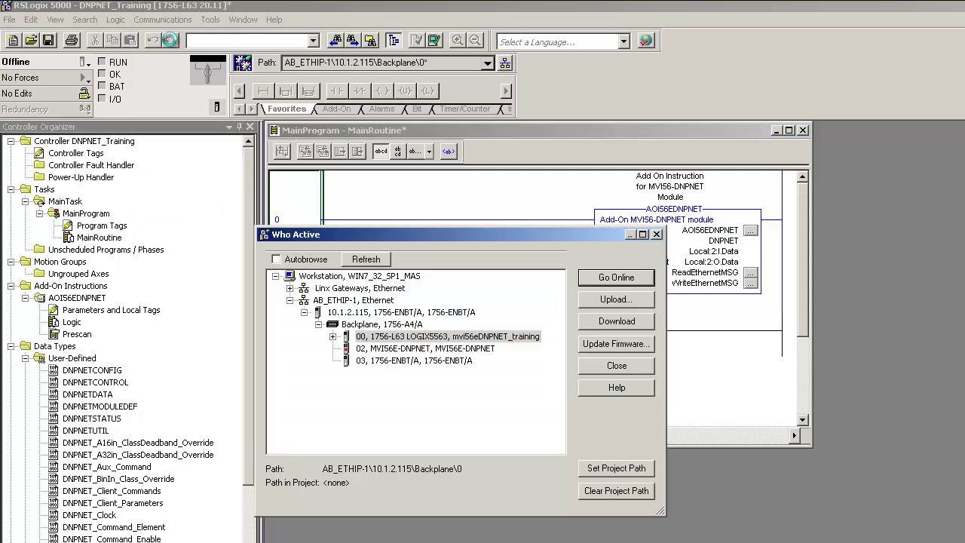
left_click(353, 325)
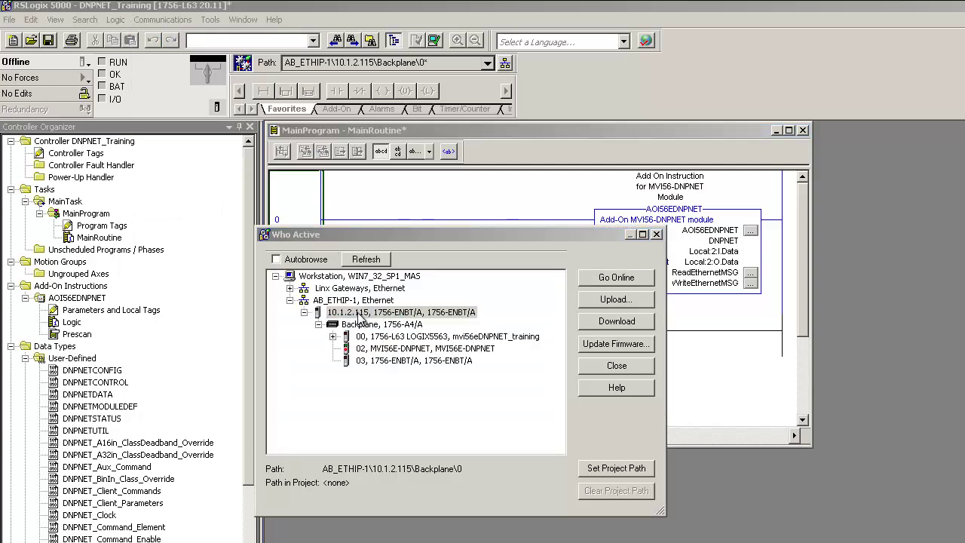
left_click(409, 337)
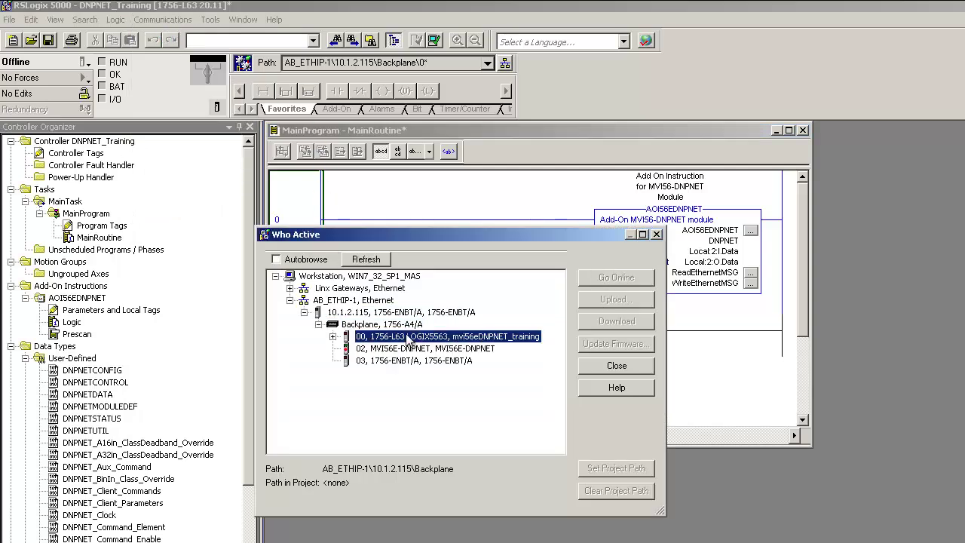
left_click(610, 320)
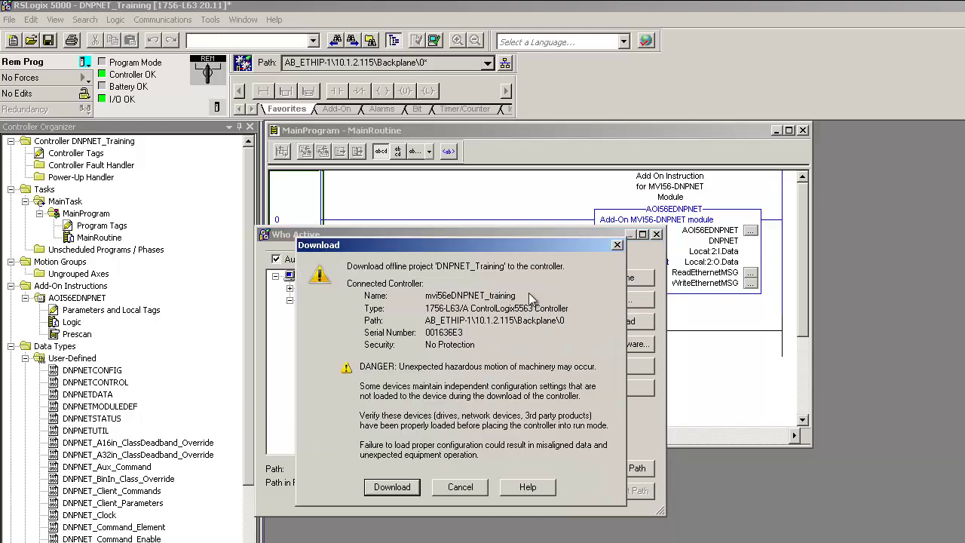
left_click(381, 488)
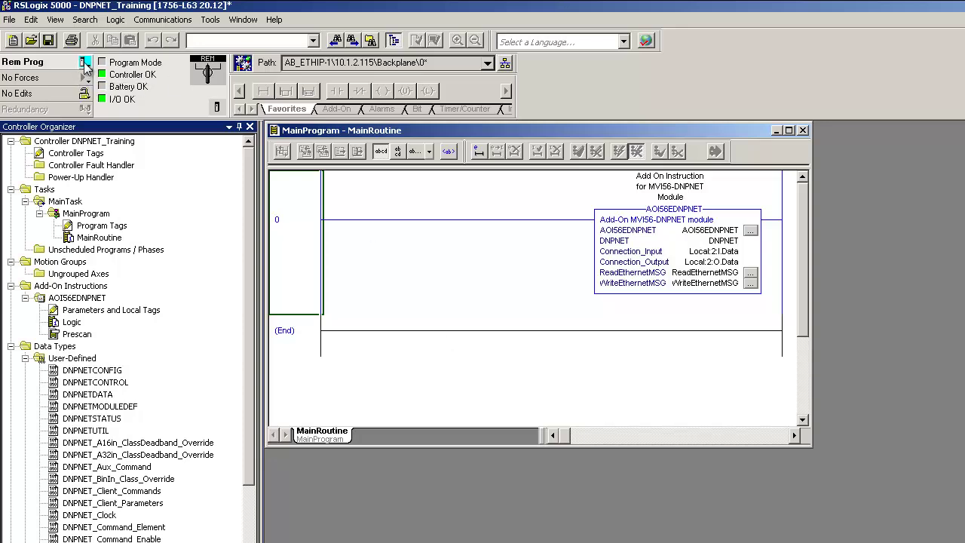
Switch the controller to Remote Run mode.
left_click(85, 64)
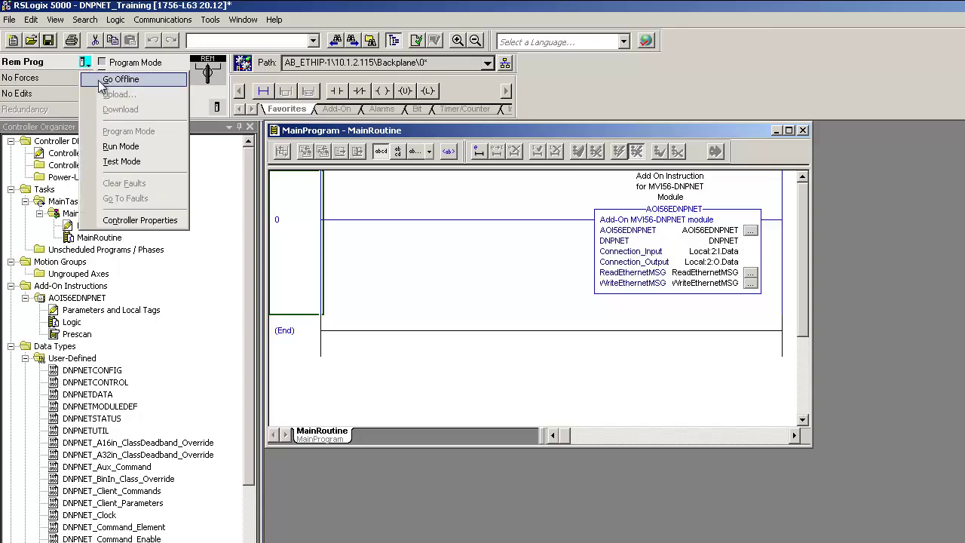
left_click(126, 148)
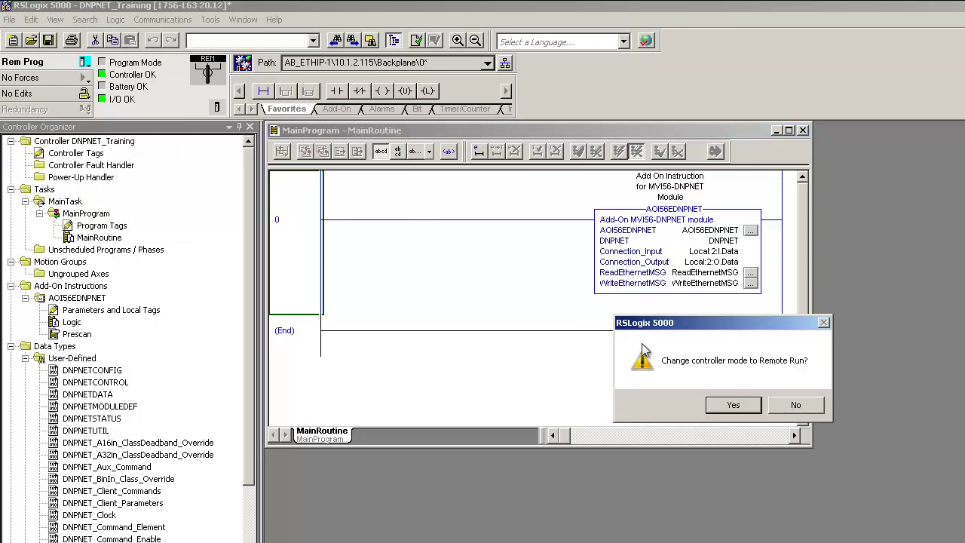
left_click(730, 405)
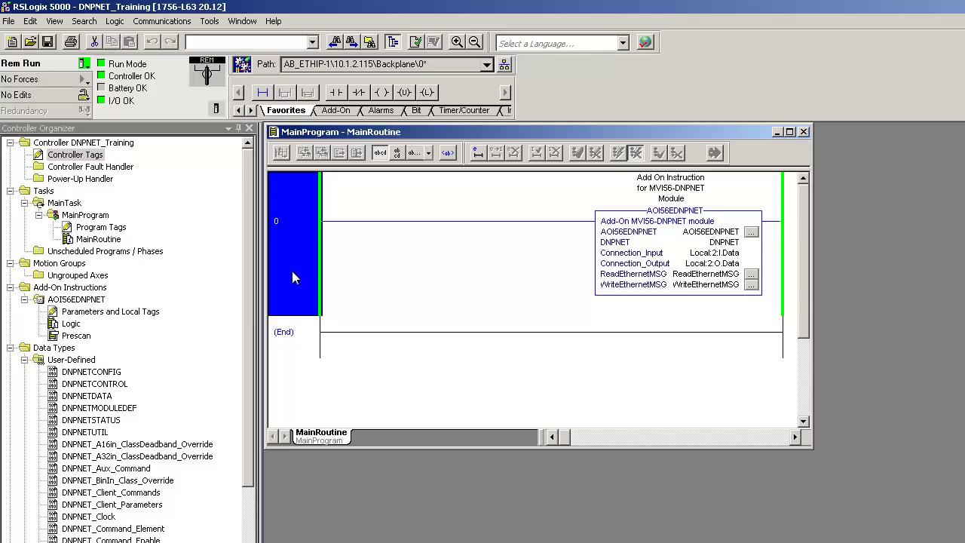
Open the controller tags and expand the IP, Netmask and Gateway arrays of DNPNET.CONFIG.IP_Settings.
double_click(67, 156)
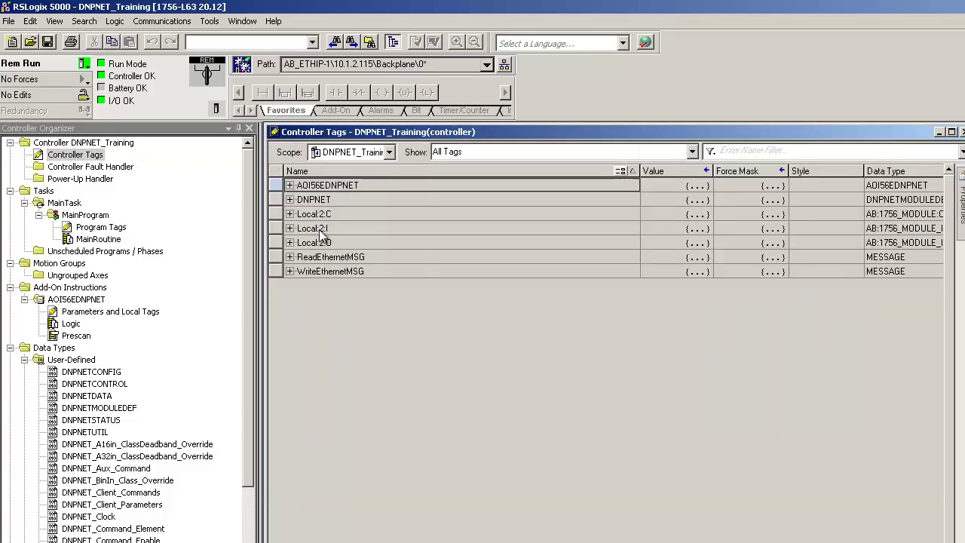
left_click(290, 200)
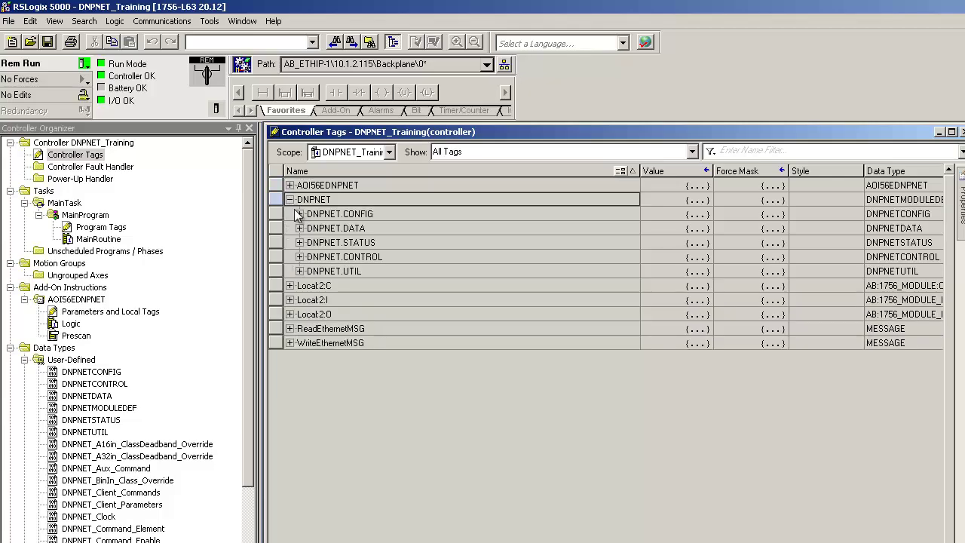
left_click(299, 214)
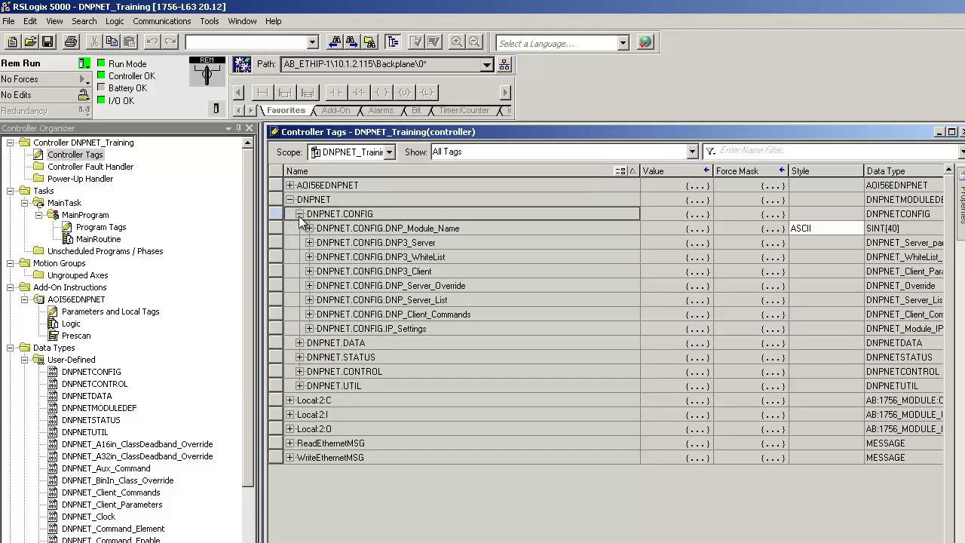
left_click(309, 328)
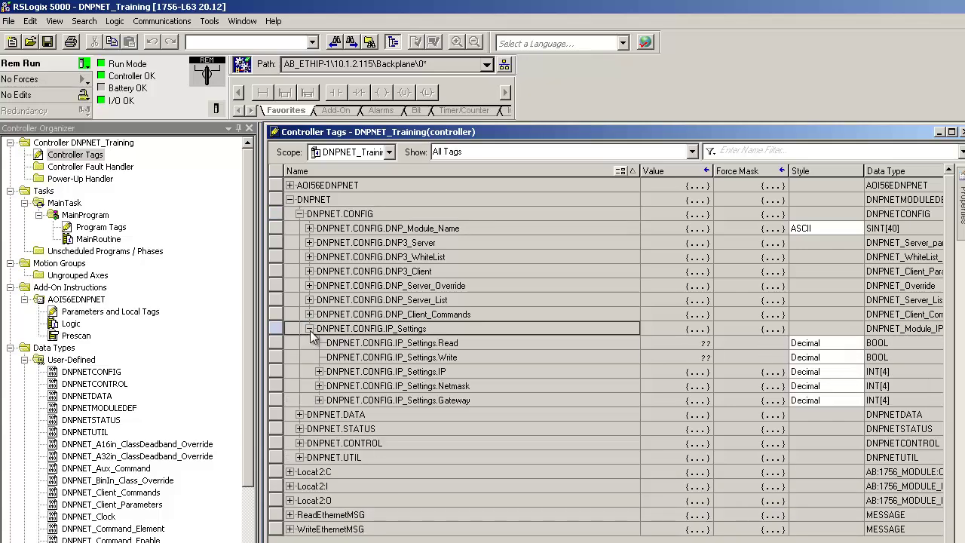
left_click(319, 372)
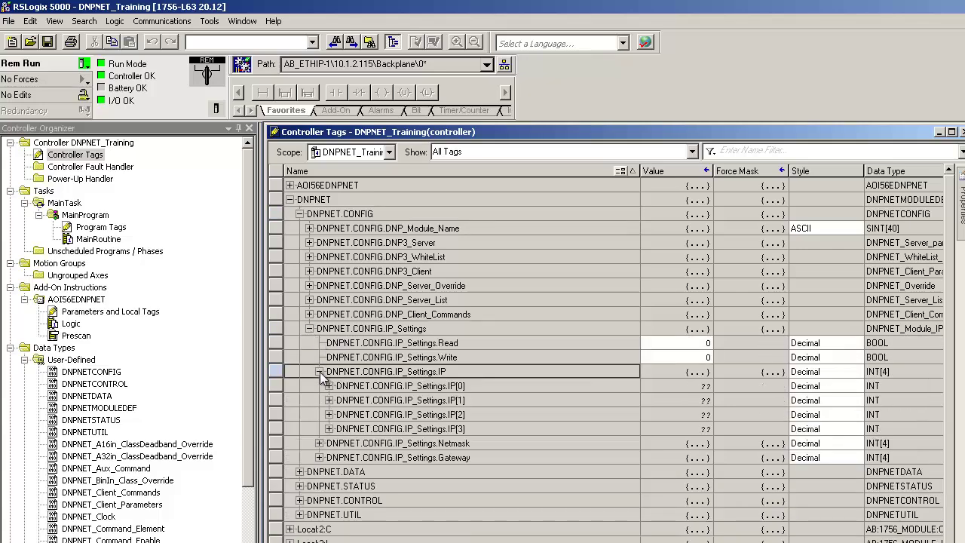
left_click(319, 443)
left_click(319, 515)
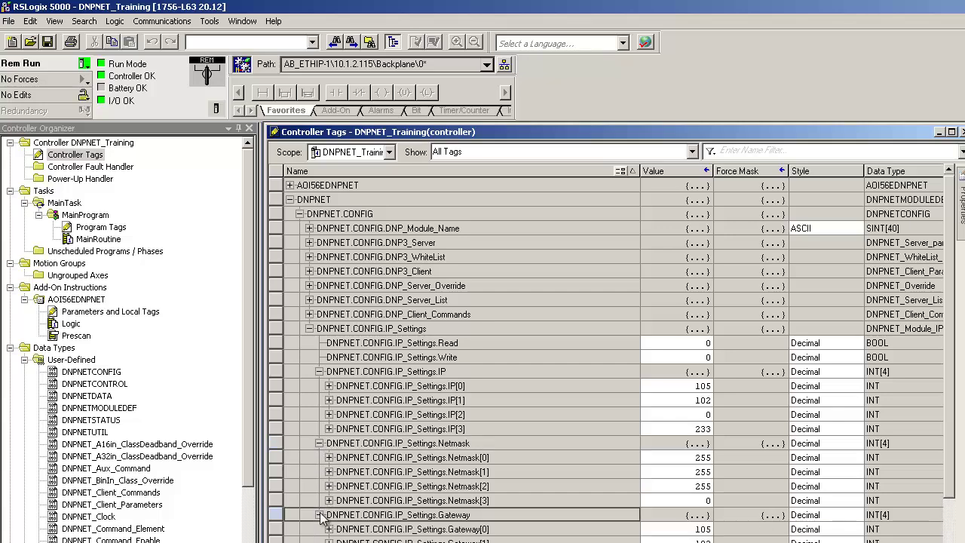
scroll(433, 393, "down", 1)
scroll(434, 394, "down", 2)
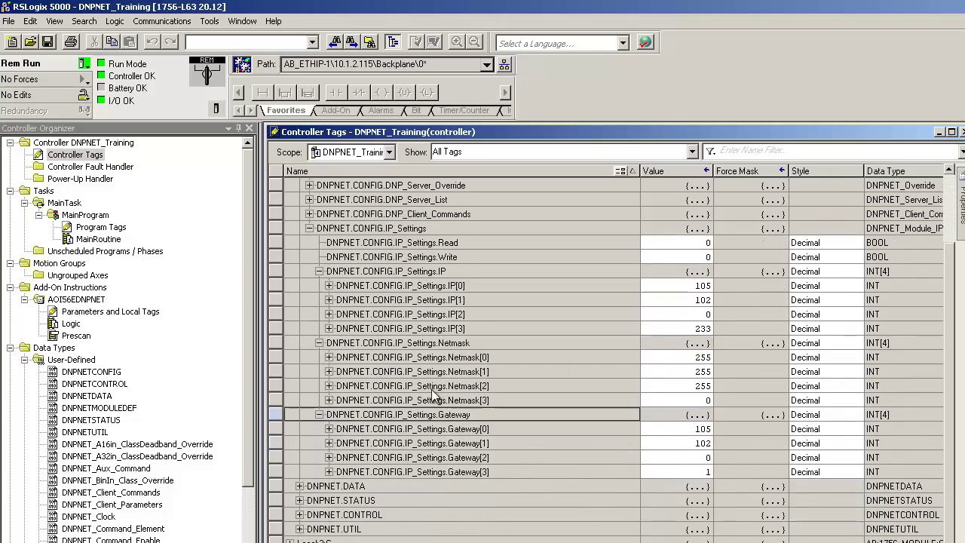
Trigger a read of the module's network settings by setting DNPNET.CONFIG.IP_Settings.Read to 1.
left_click(709, 244)
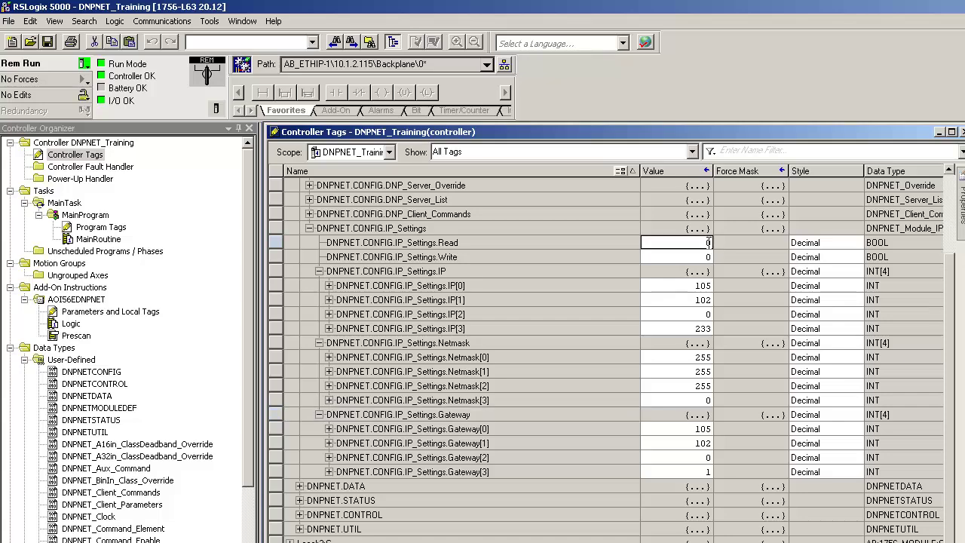
left_click(709, 245)
type("1")
key("Return")
Set the DNPNET.CONFIG.IP_Settings.IP array elements to 10, 1, 2 and 110.
left_click(703, 285)
type("10")
key("Return")
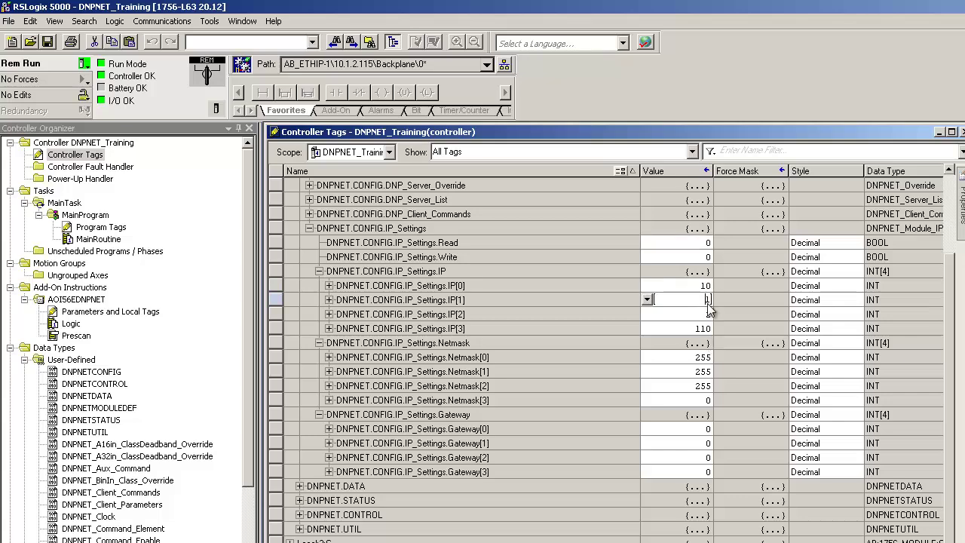
left_click(707, 315)
key("Return")
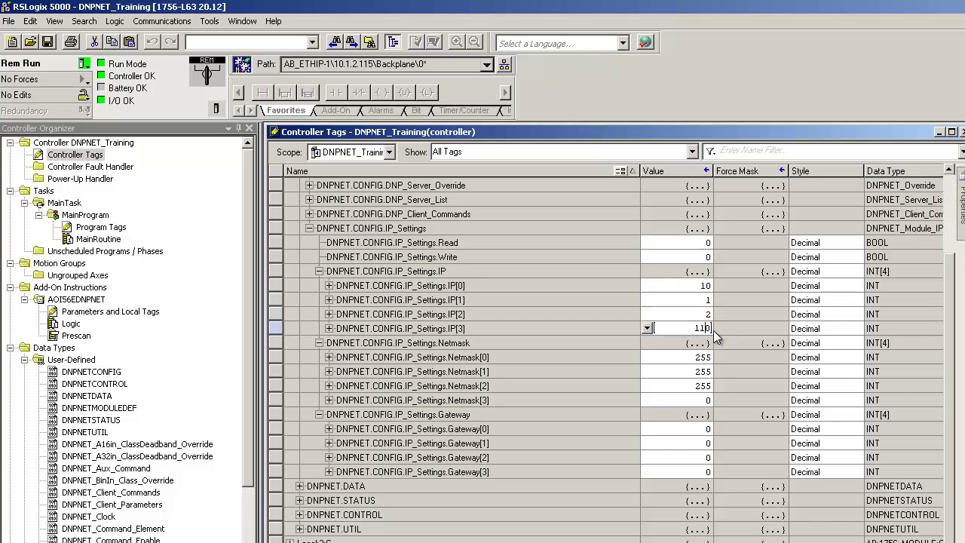
key("Return")
Set the DNPNET.CONFIG.IP_Settings.Gateway array elements to 10, 1, 2 and 1.
left_click(709, 429)
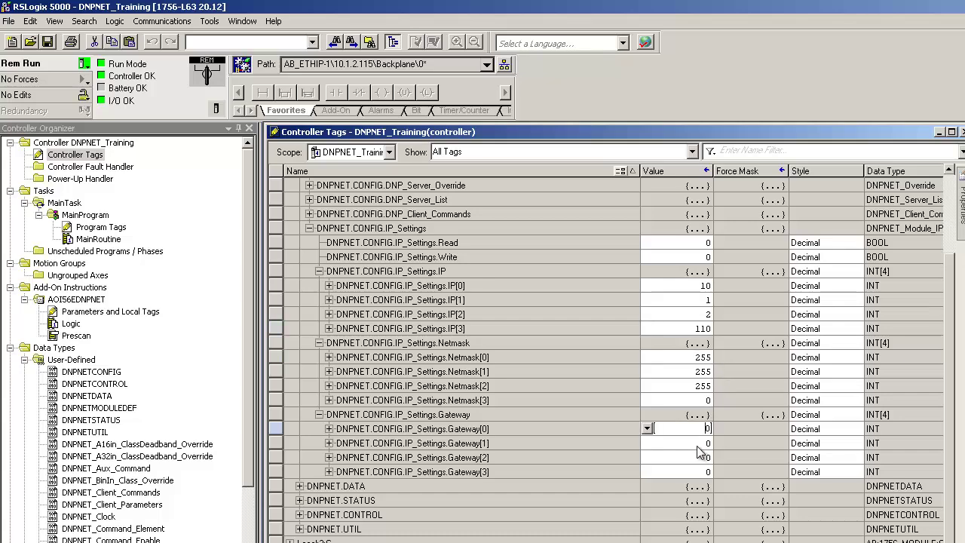
left_click(705, 288)
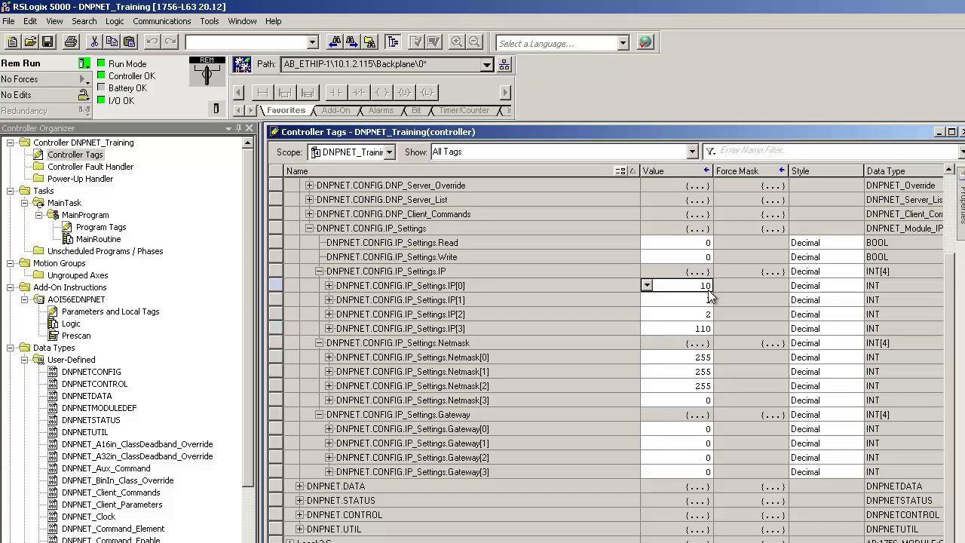
left_click(709, 431)
type("1")
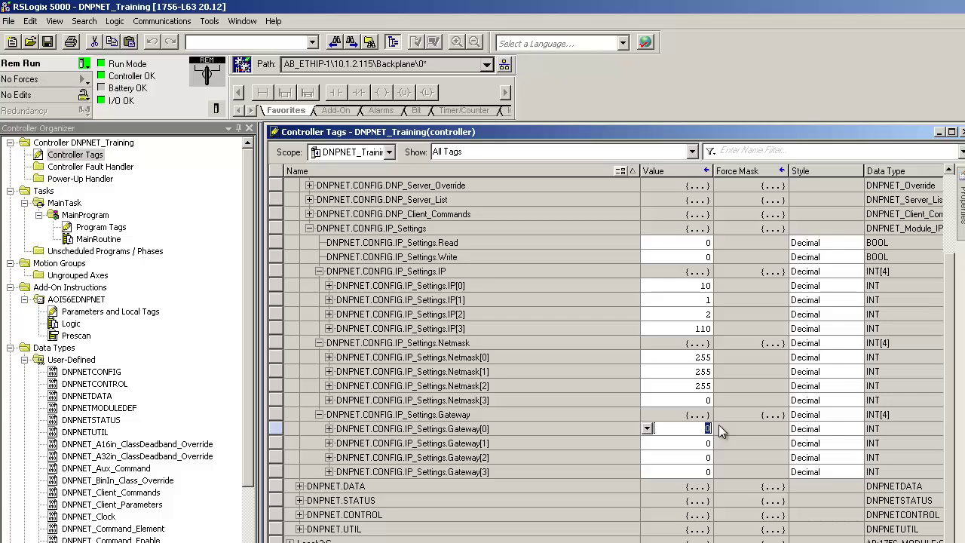
type("0")
left_click(707, 443)
type("1")
key("Return")
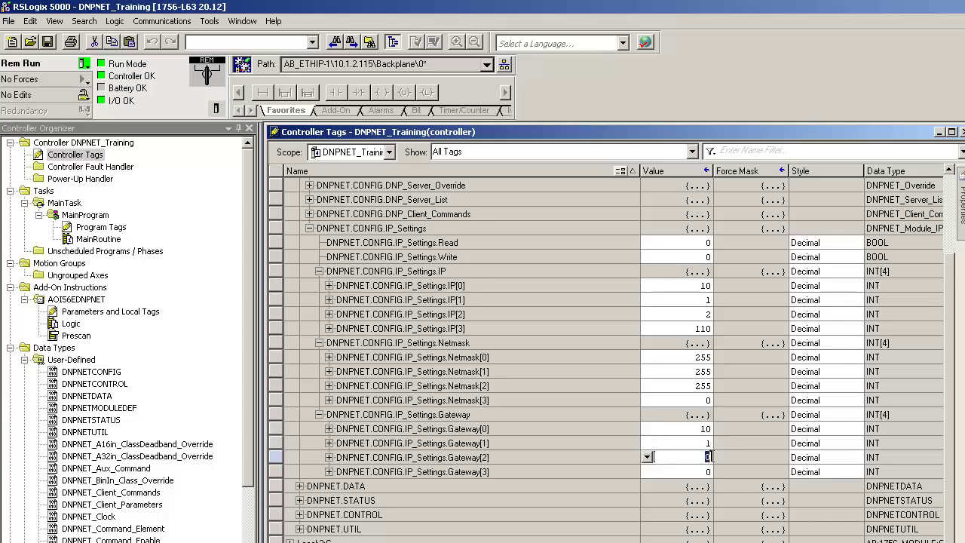
type("2")
key("Return")
left_click(725, 400)
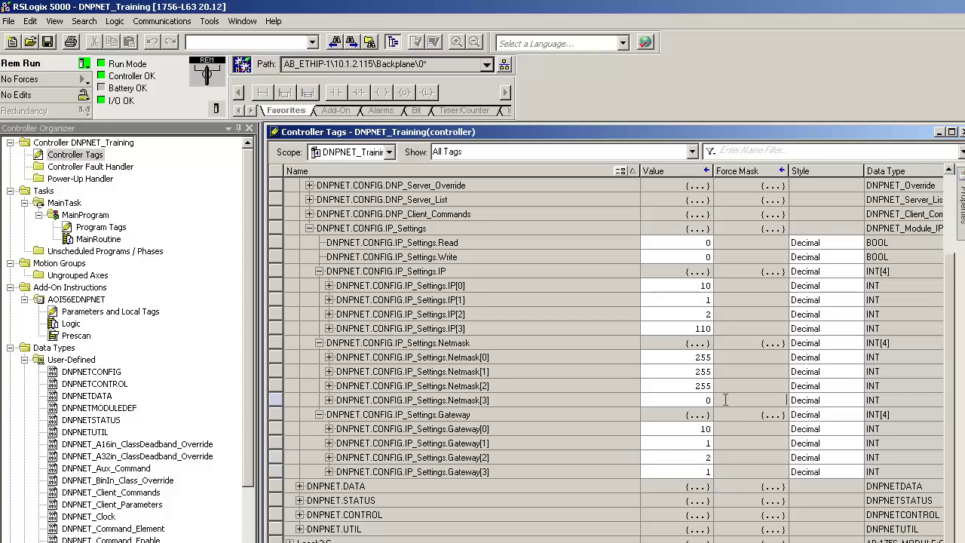
Trigger a write of the network settings to the module by setting DNPNET.CONFIG.IP_Settings.Write to 1.
left_click(705, 257)
left_click(705, 257)
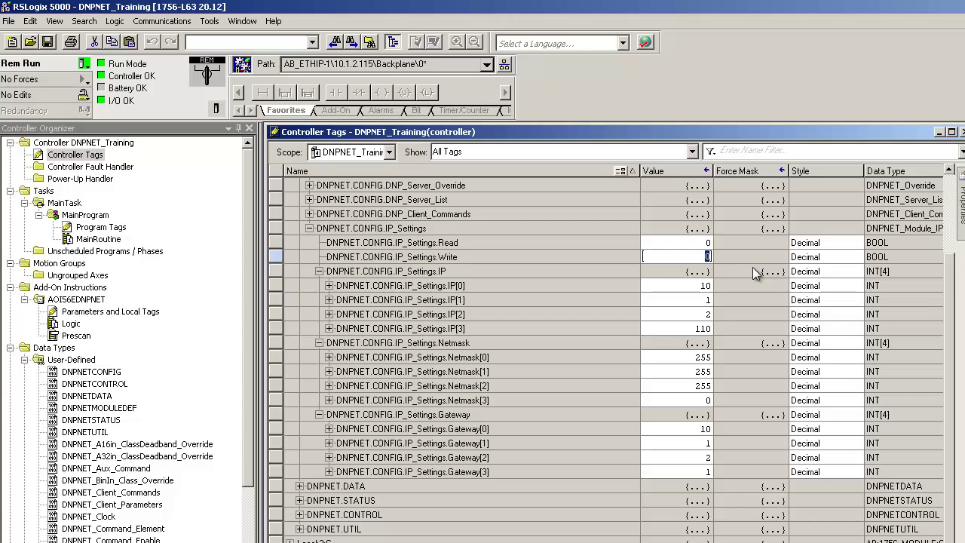
type("1")
key("Return")
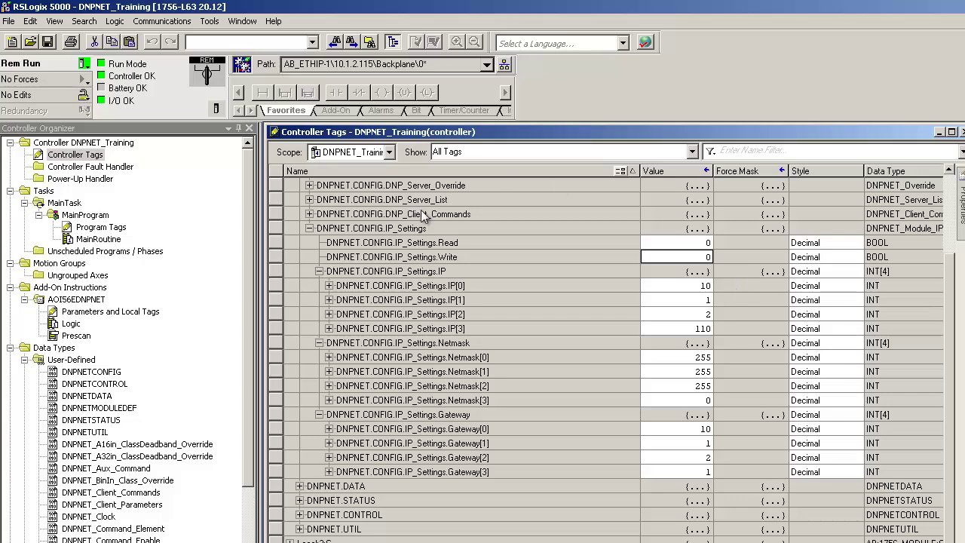
Collapse DNPNET.CONFIG.IP_Settings and examine the members of the DNPNETMODULEDEF user-defined data type.
left_click(309, 227)
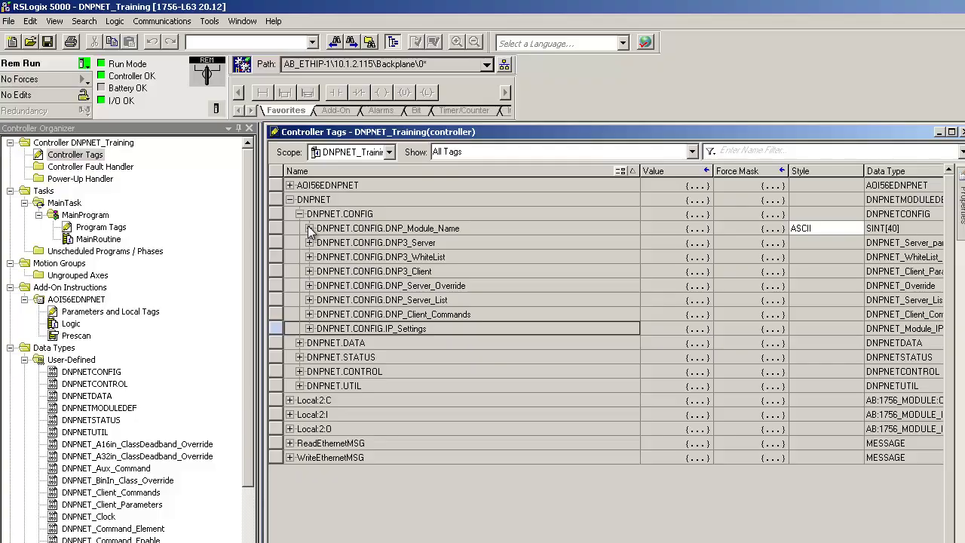
left_click(117, 315)
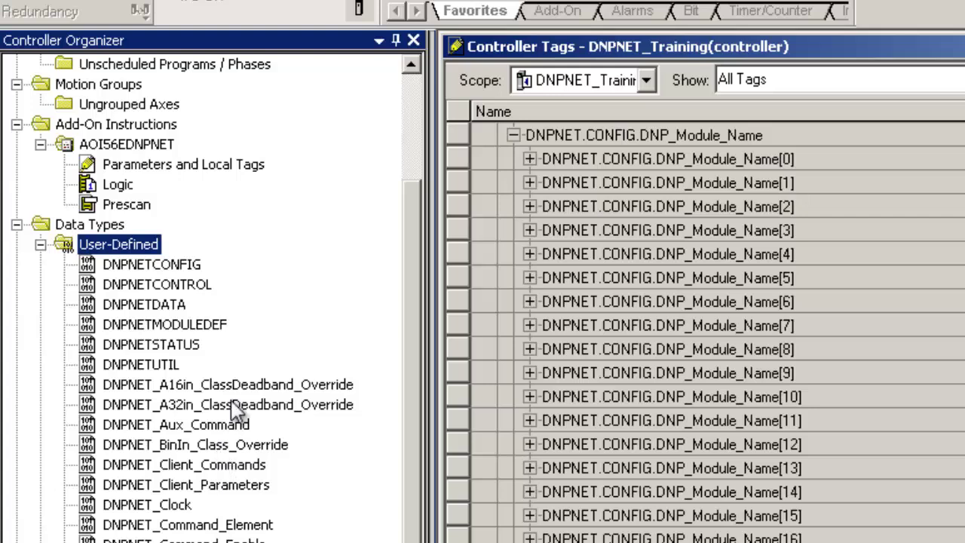
left_click(198, 330)
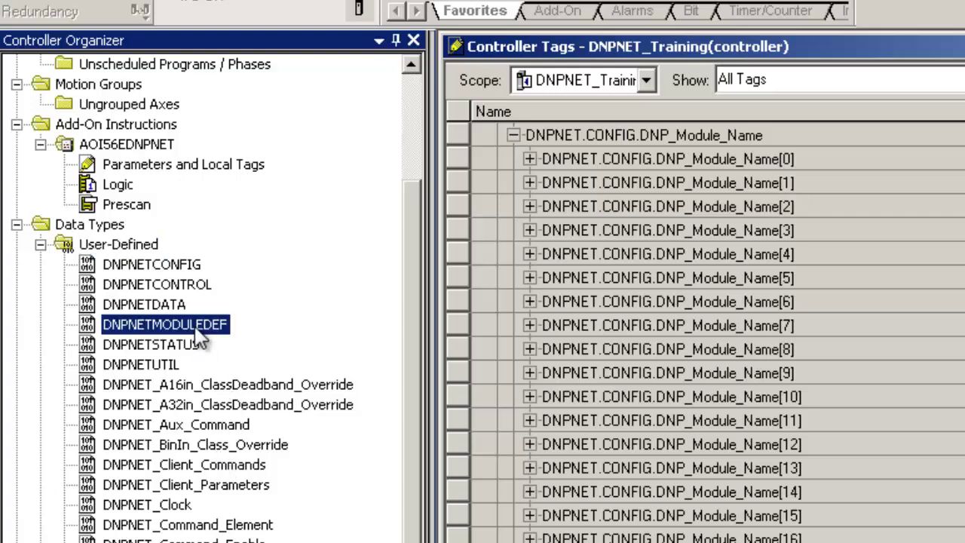
double_click(130, 330)
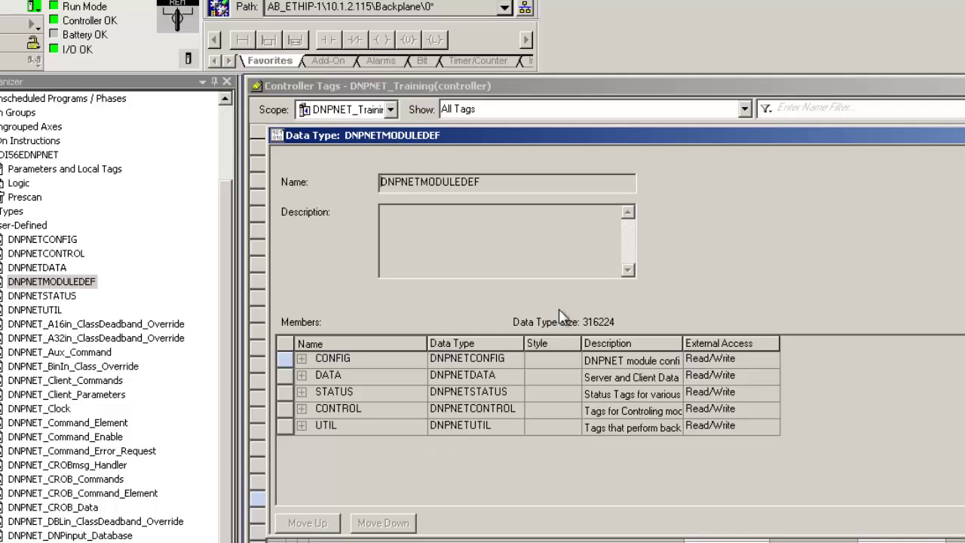
key("ctrl+F4")
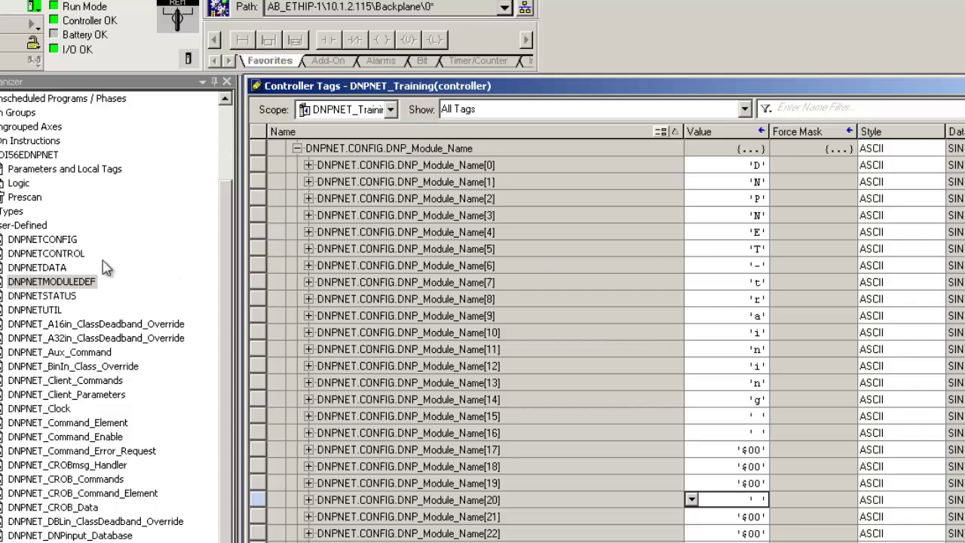
double_click(65, 283)
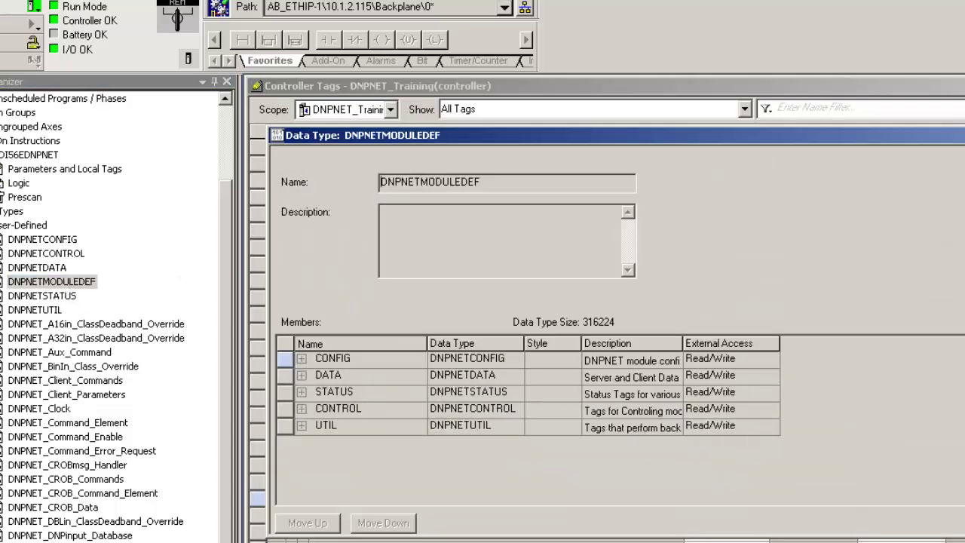
key("ctrl+F4")
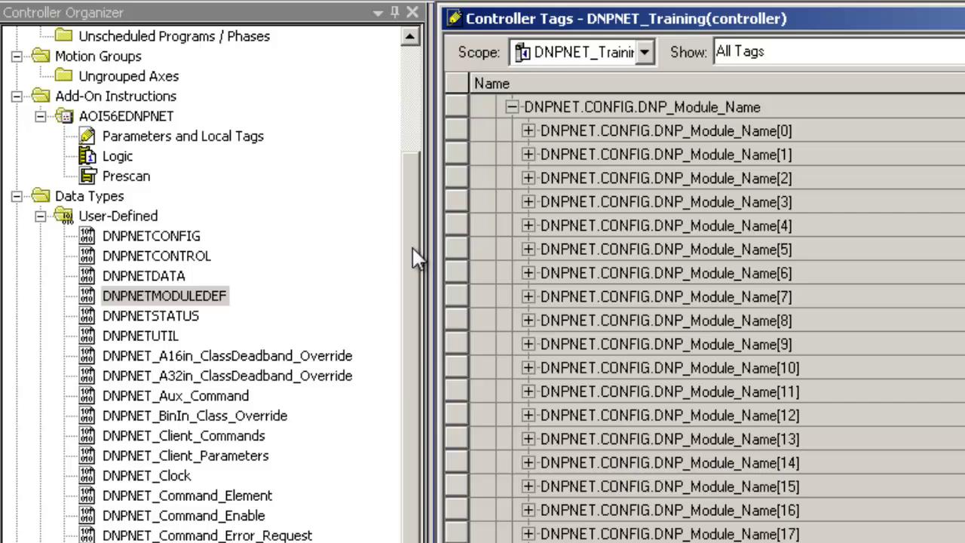
Open the DNPNET_DNPinput_Database user-defined data type and examine the array size of its Binary member.
left_click_drag(418, 258, 420, 335)
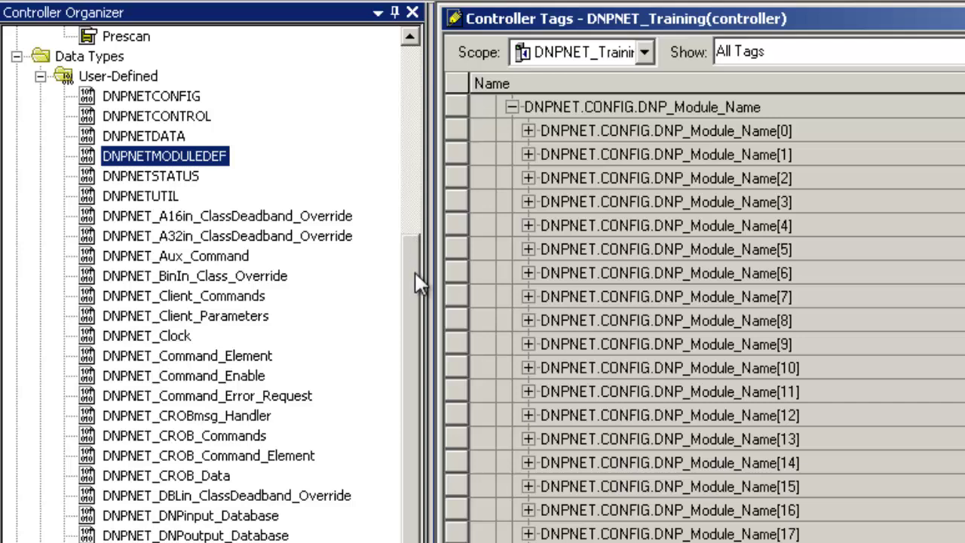
left_click_drag(419, 283, 423, 377)
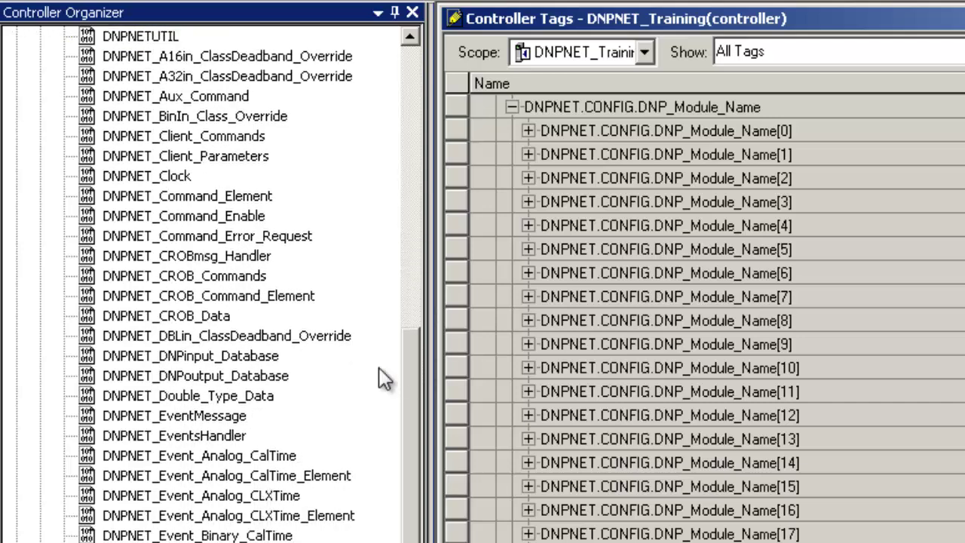
left_click(180, 361)
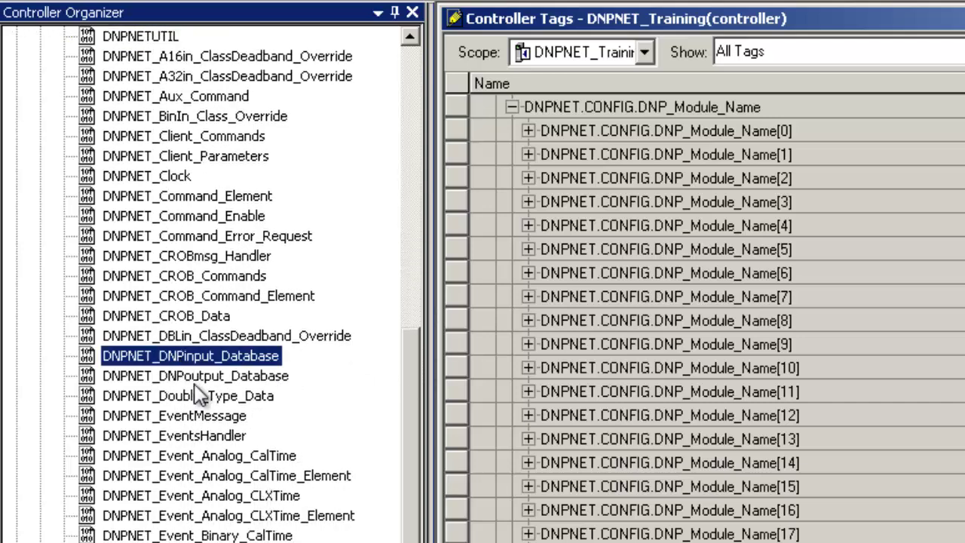
left_click(194, 381)
left_click(186, 361)
double_click(185, 360)
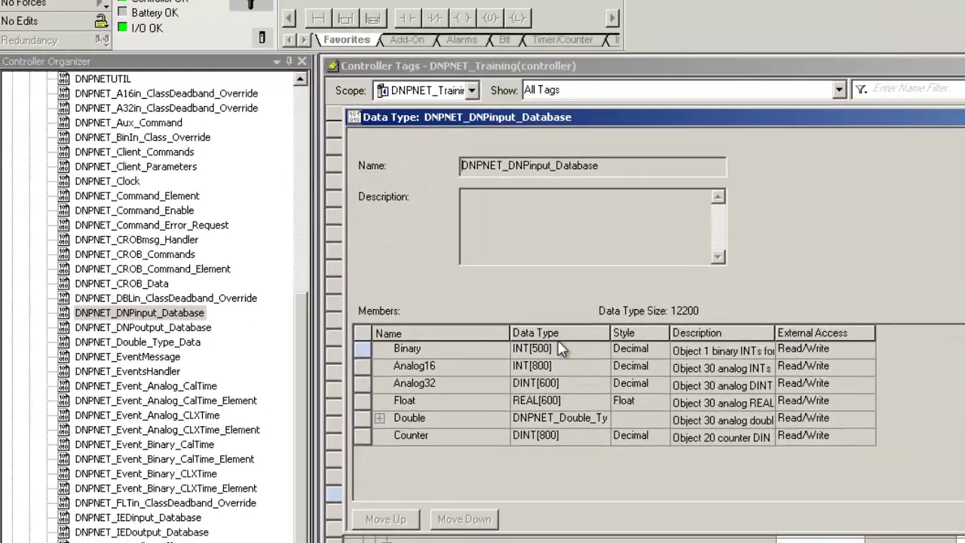
left_click(542, 352)
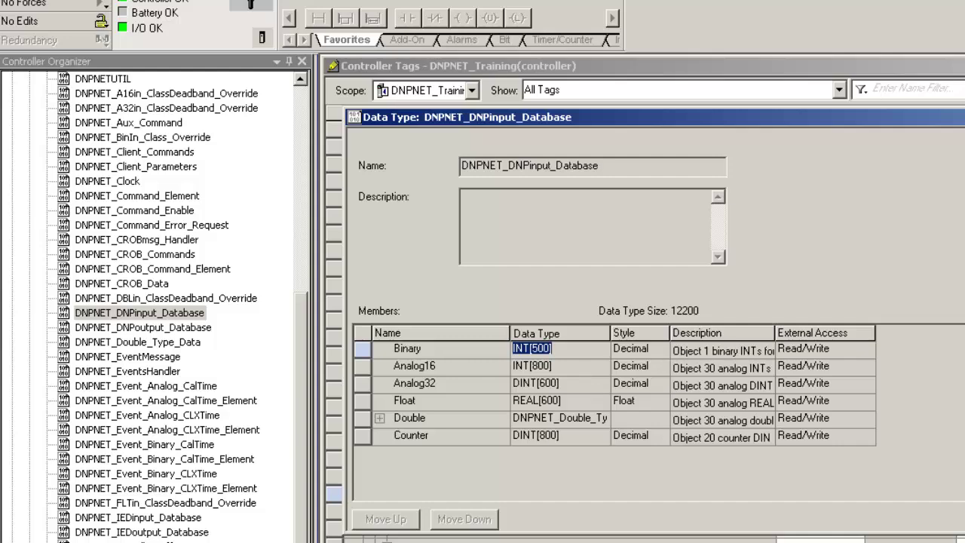
Examine the members of the DNPNET_DNPoutput_Database data type and locate the IED input and output database types.
double_click(165, 329)
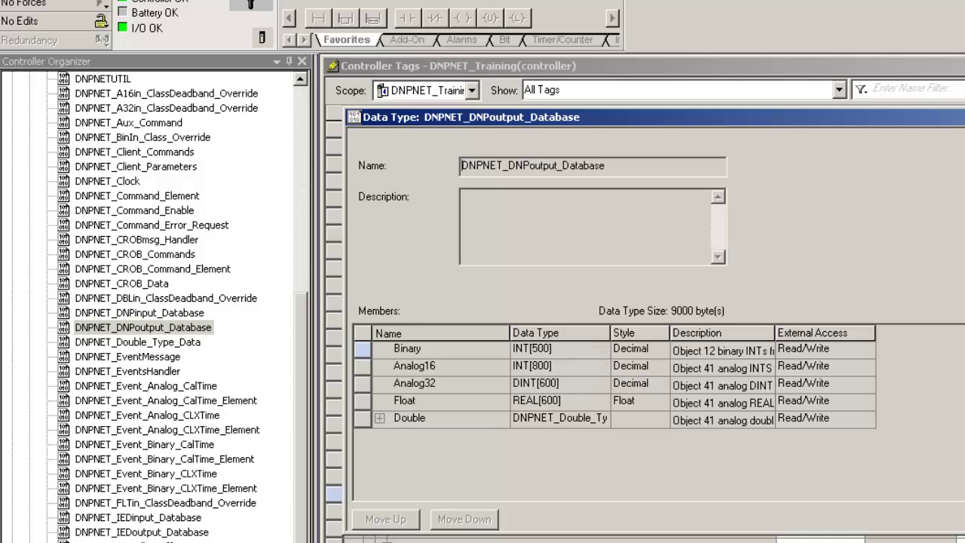
left_click(964, 519)
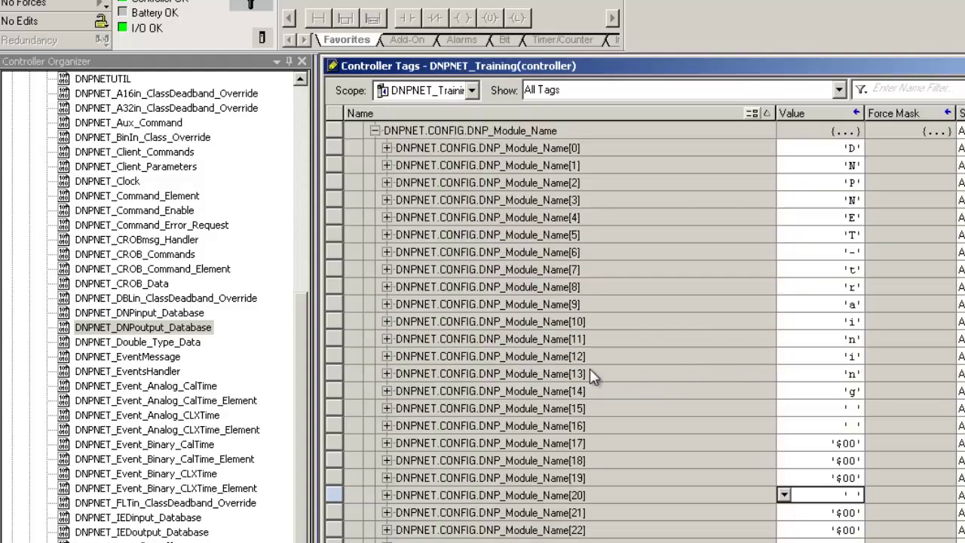
left_click(157, 520)
left_click(160, 532)
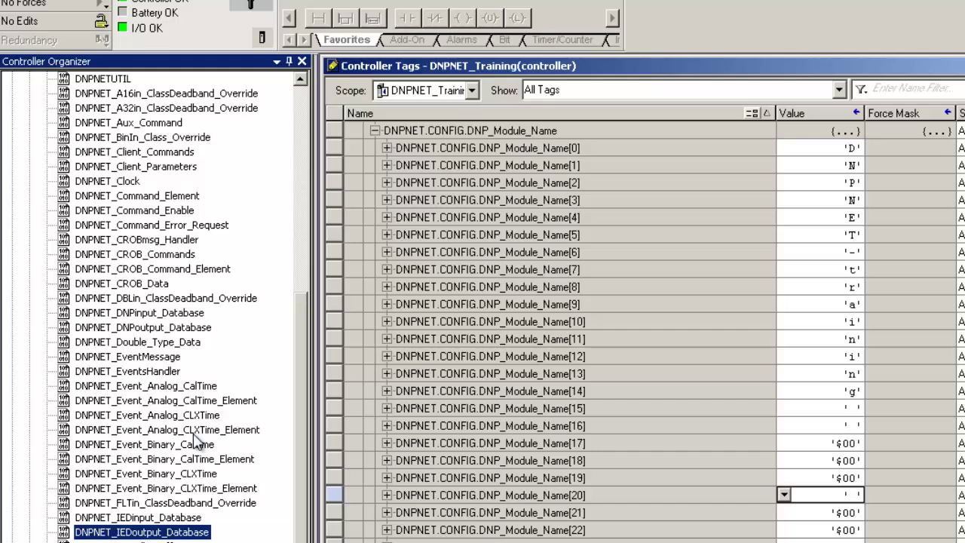
left_click(150, 314)
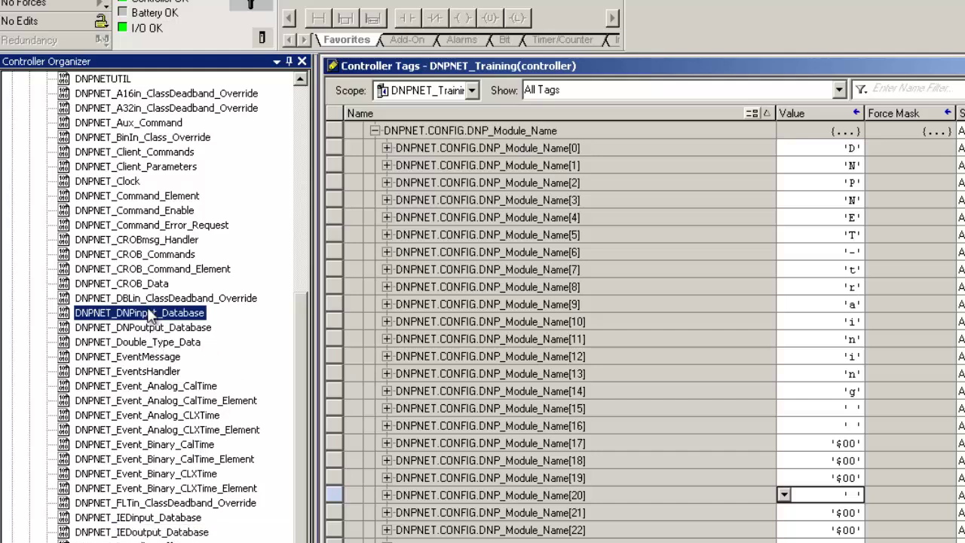
left_click(160, 329)
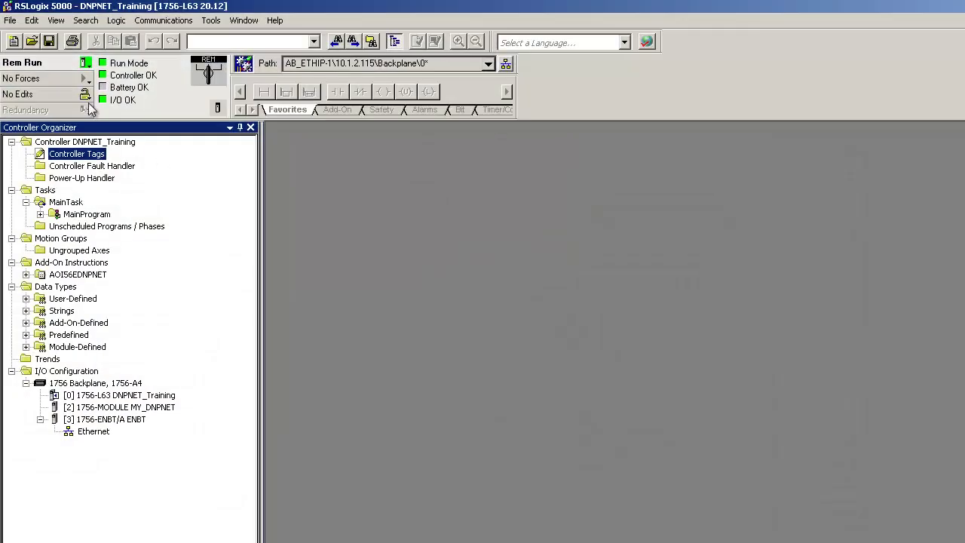
Save the project, uploading the online tag values from the controller.
left_click(11, 21)
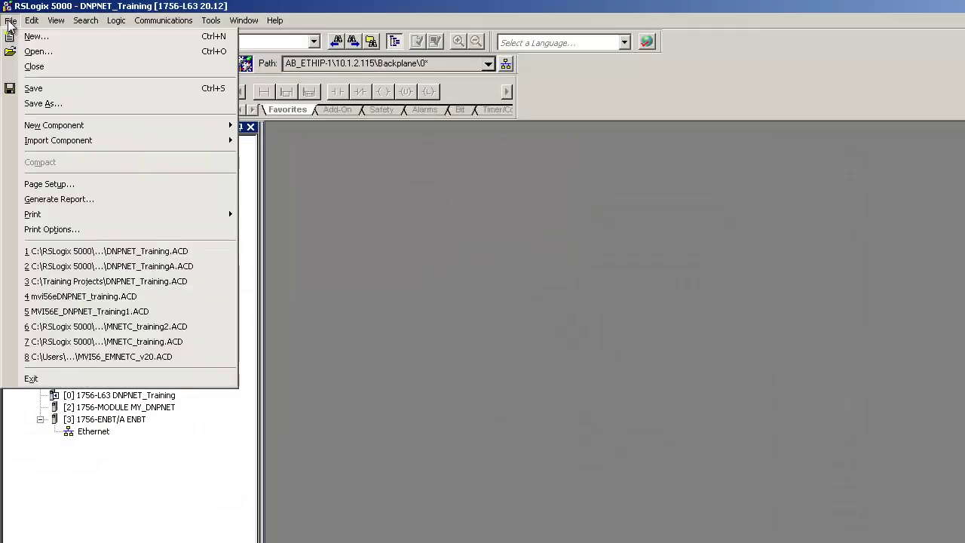
left_click(58, 91)
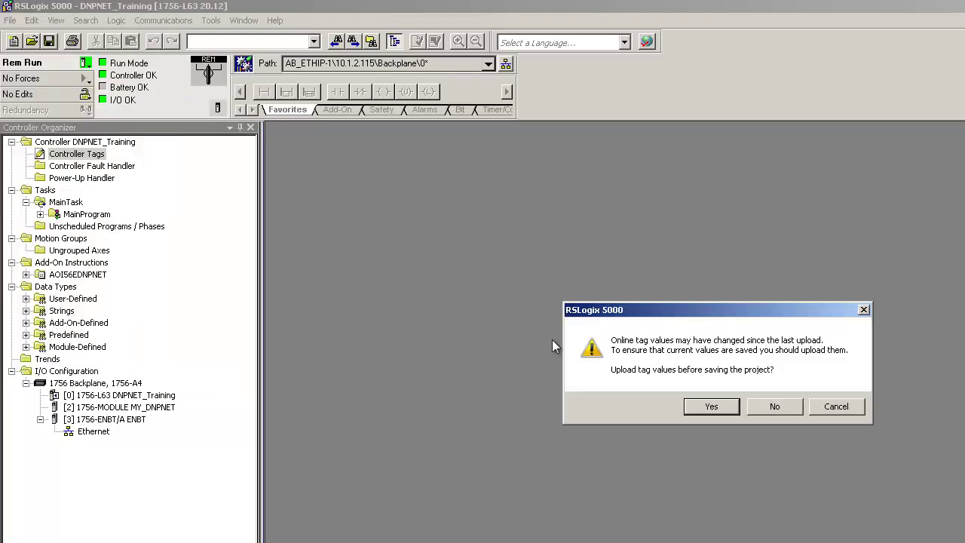
left_click(716, 408)
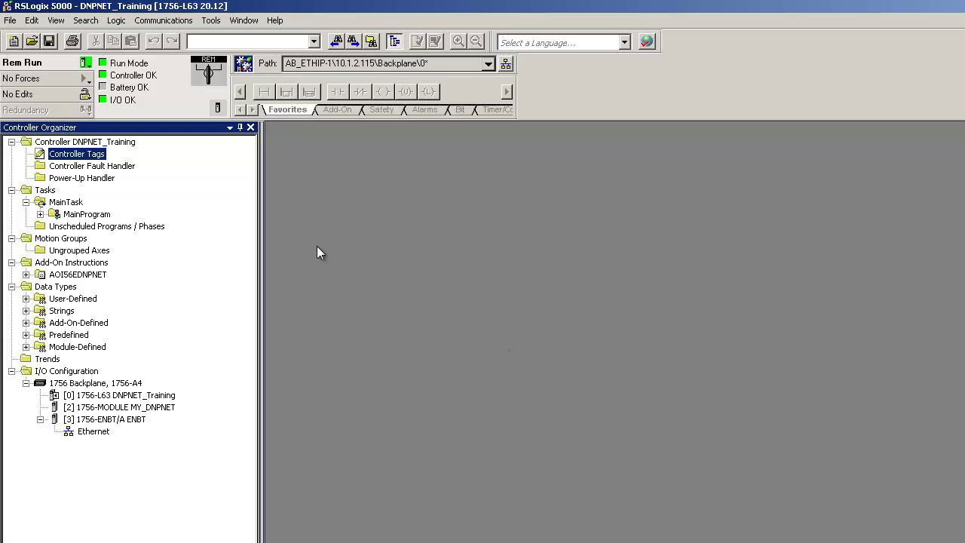
Open the controller tags and expand DNPNET, its CONFIG structure and DNPNET.CONFIG.DNP3_Server.
double_click(64, 157)
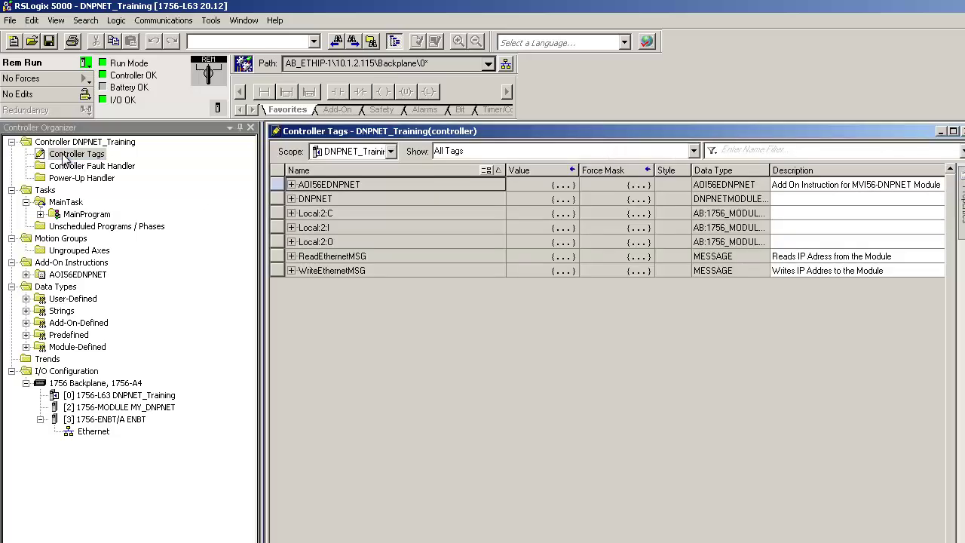
left_click(361, 201)
left_click(292, 199)
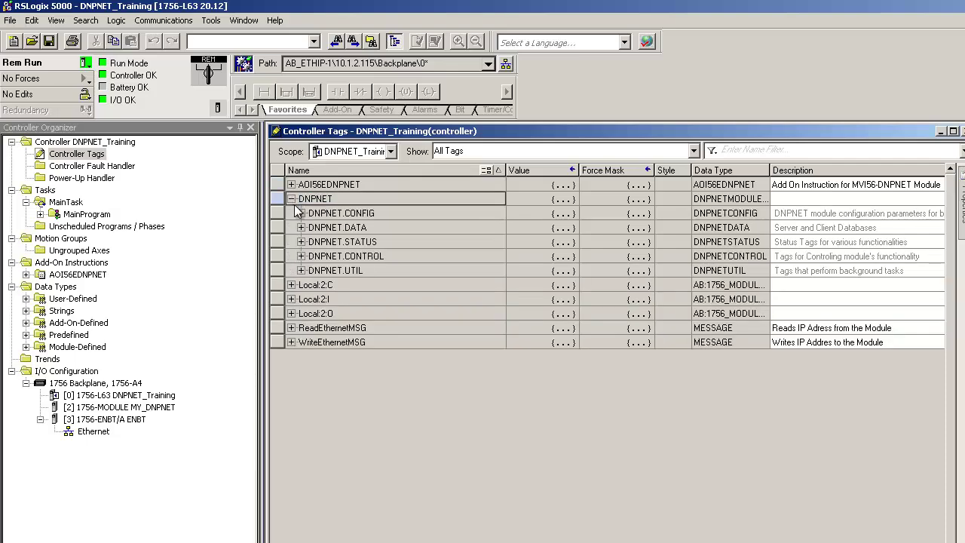
left_click(332, 212)
left_click(301, 213)
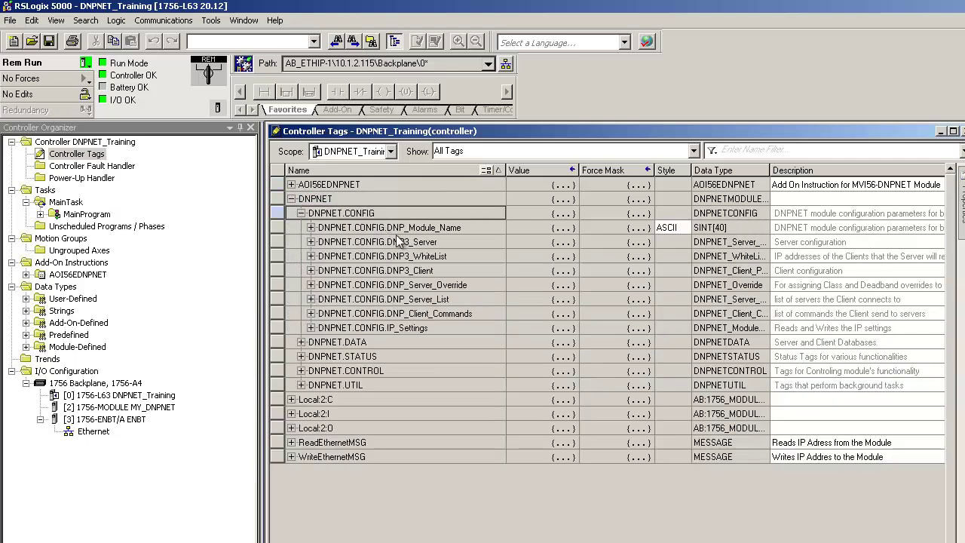
left_click(310, 242)
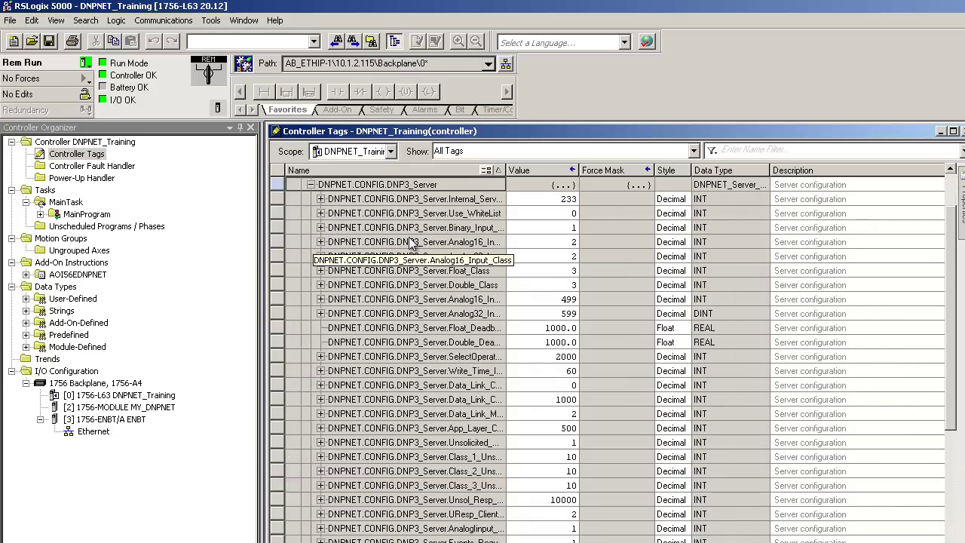
Widen the tag Name column and review the DNPNET.CONFIG.DNP3_Server configuration parameters.
scroll(471, 469, "down", 1)
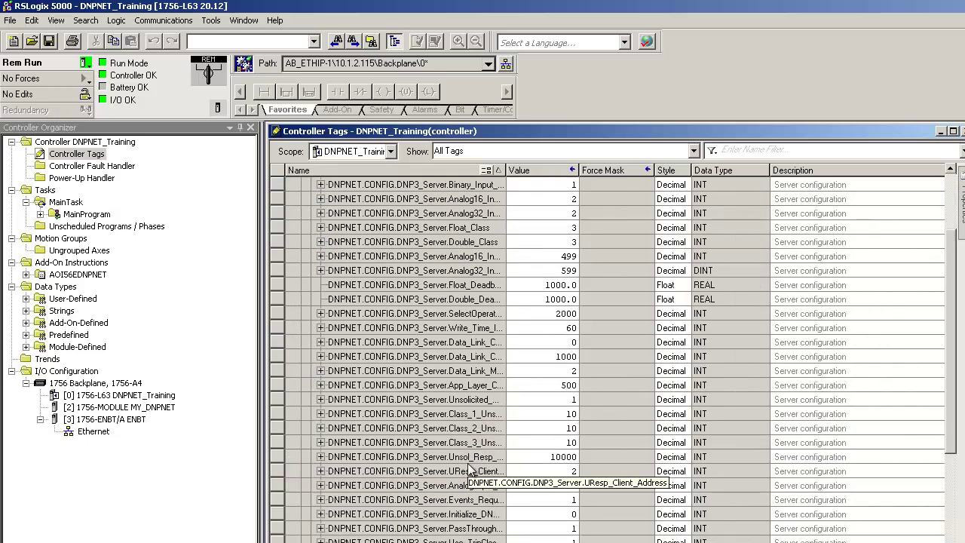
scroll(471, 469, "up", 3)
mouse_move(505, 171)
left_mouse_down()
mouse_move(554, 171)
mouse_move(521, 171)
left_mouse_up()
scroll(500, 243, "down", 1)
left_click(455, 228)
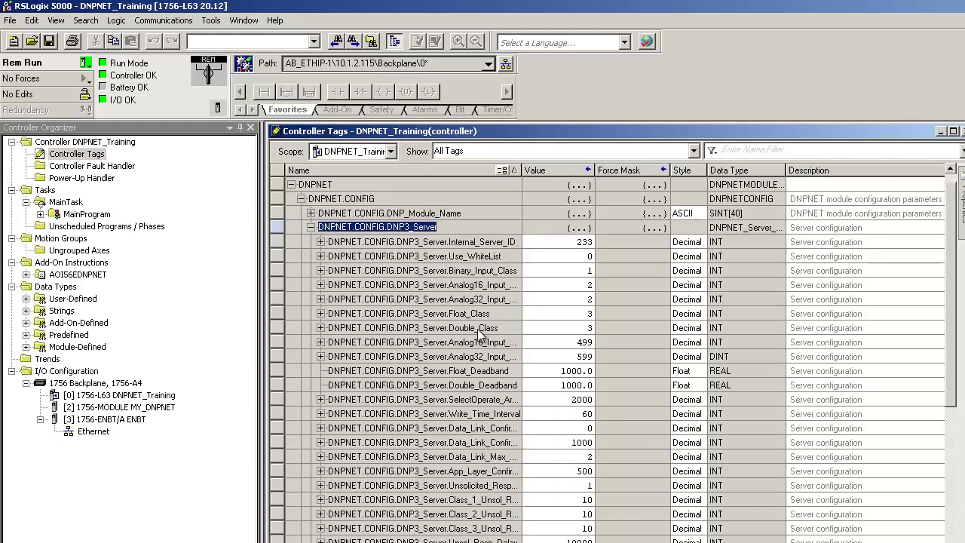
Open the user-defined data type DNPNET_DNPinput_Database and take the project offline from the controller.
left_click(25, 299)
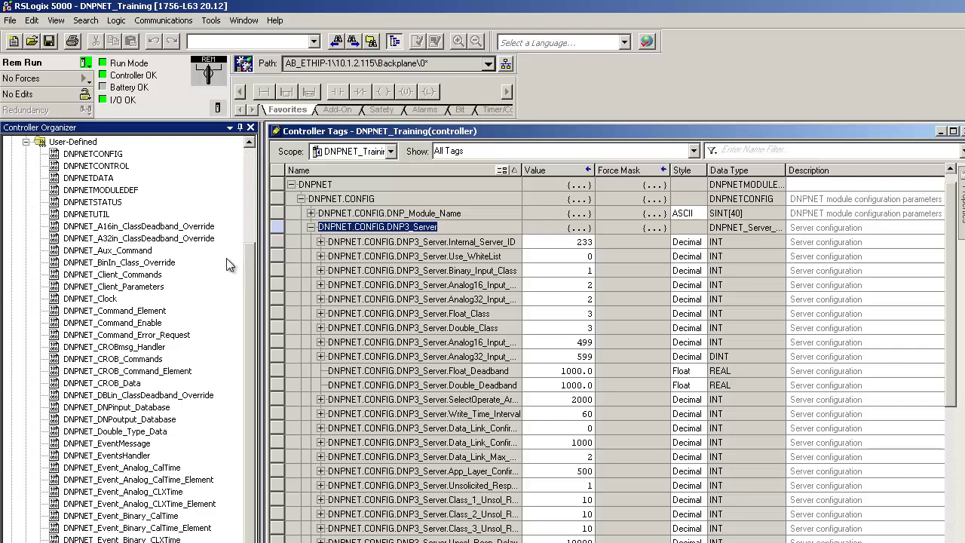
left_click(132, 408)
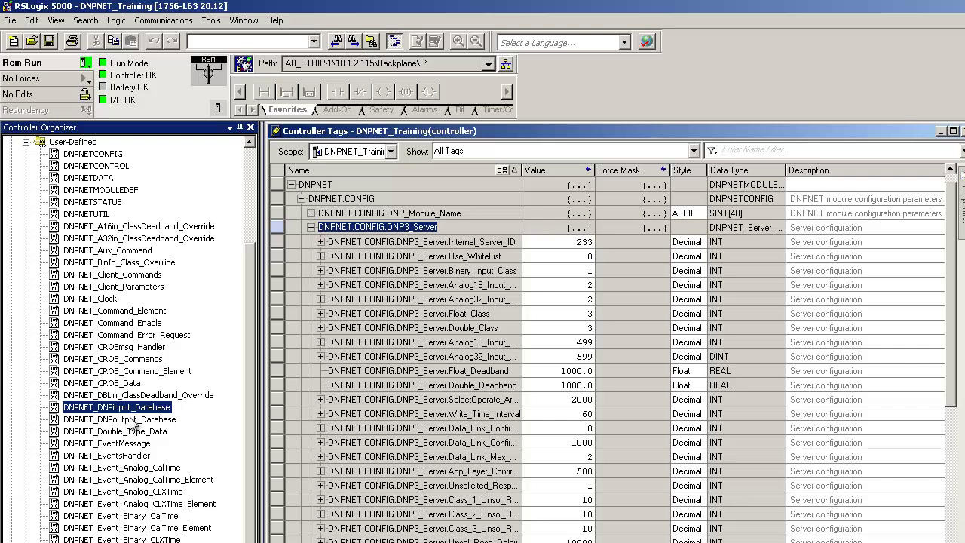
left_click(168, 420)
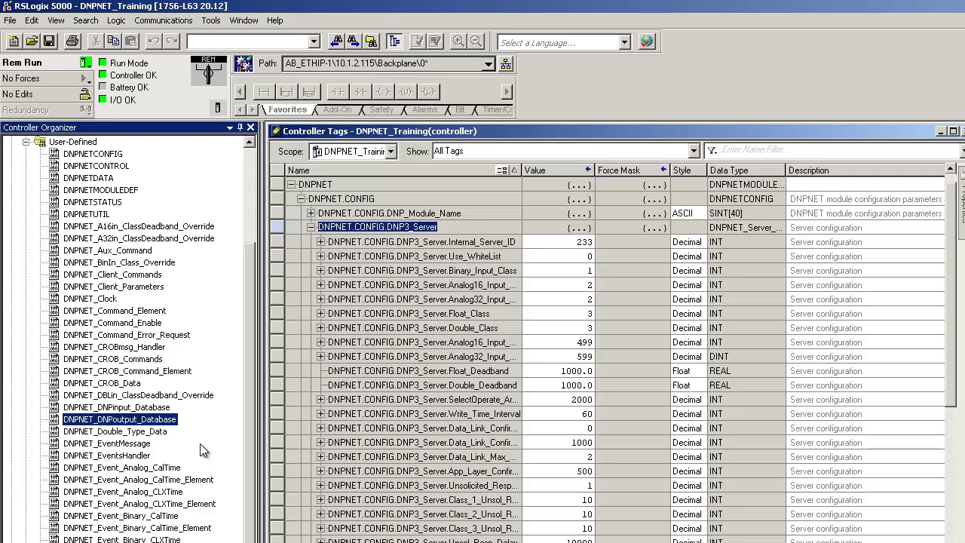
left_click(108, 408)
double_click(109, 412)
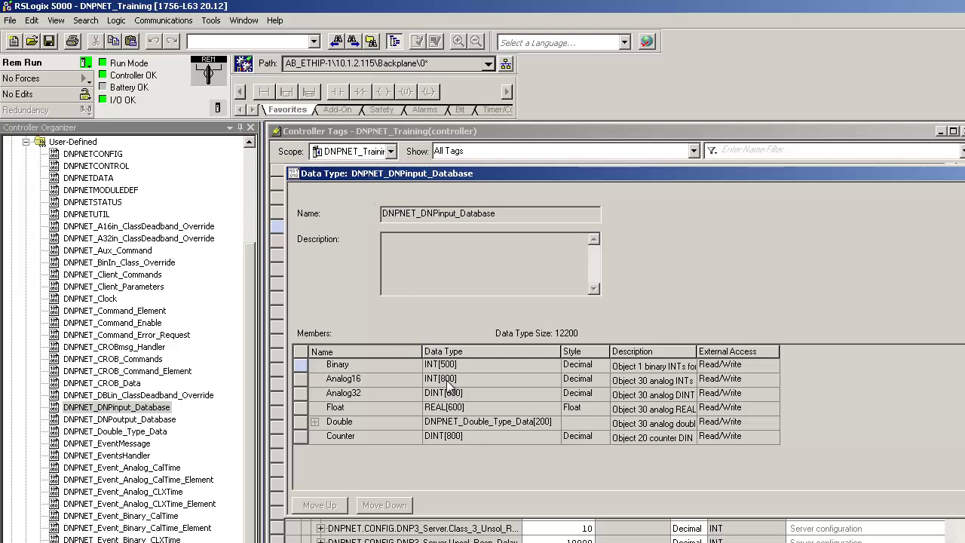
left_click(87, 64)
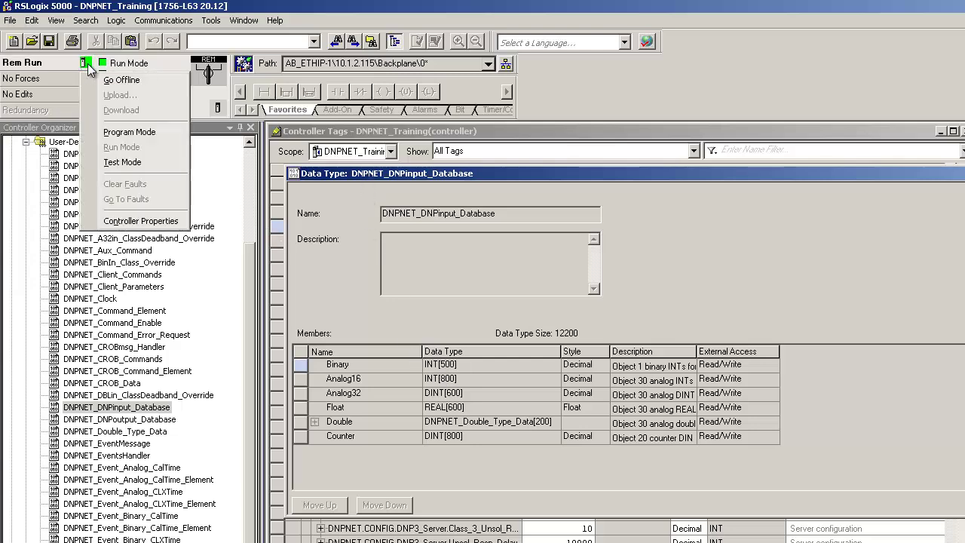
left_click(124, 79)
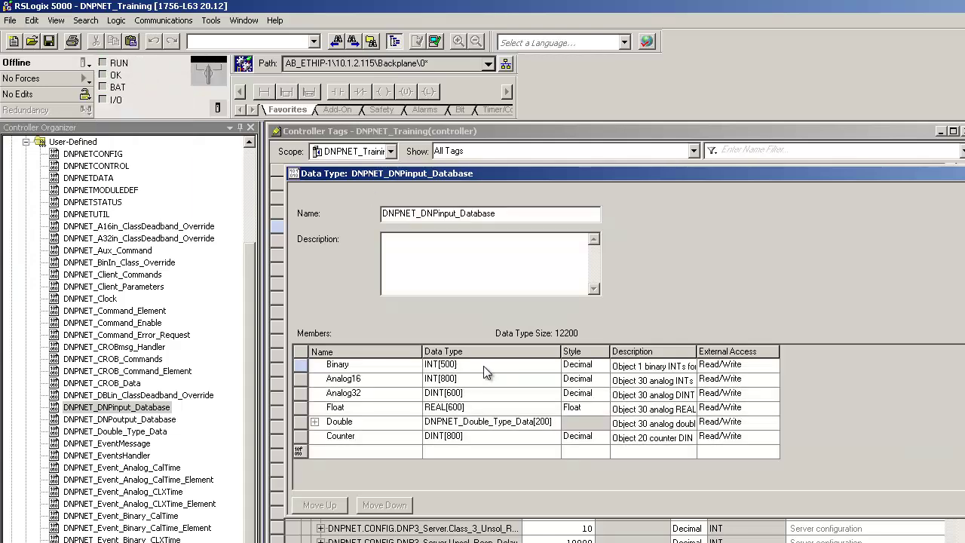
Set the data type of the Float member in DNPNET_DNPinput_Database to REAL[1000].
left_click(462, 365)
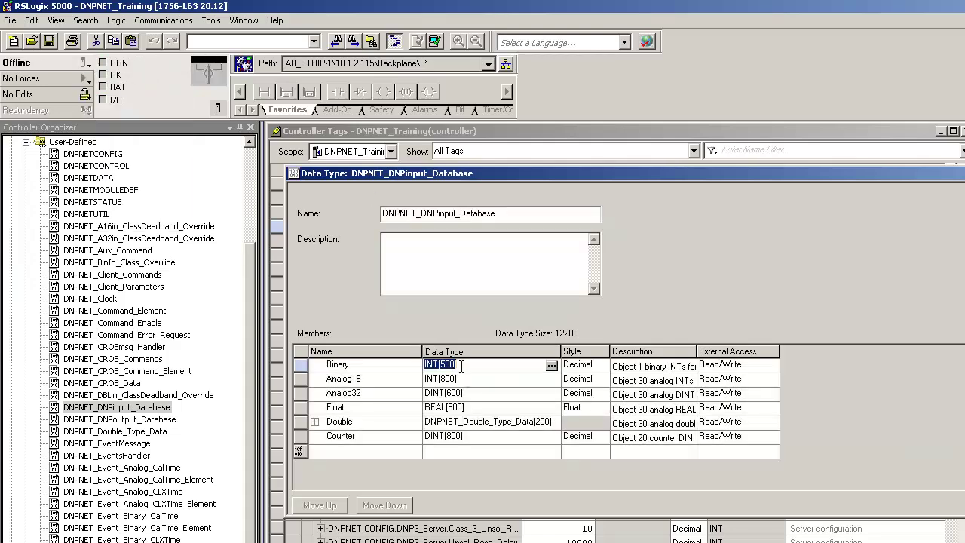
left_click(463, 379)
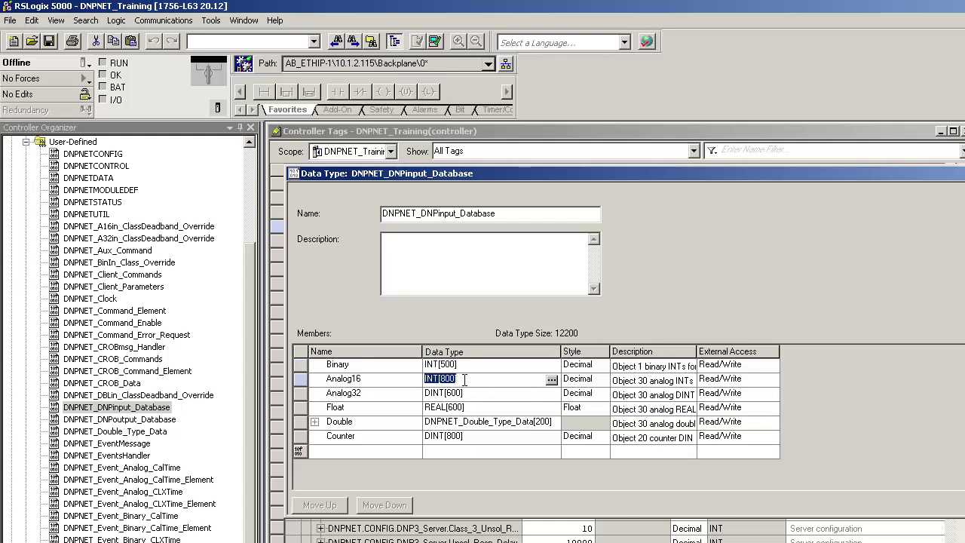
left_click(475, 393)
left_click(474, 407)
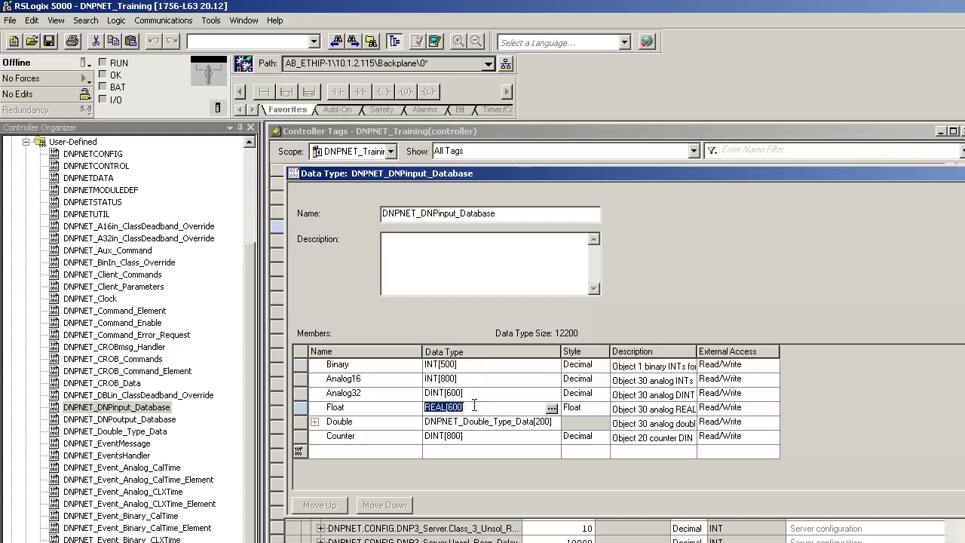
left_click(454, 407)
left_click_drag(453, 408, 447, 408)
type("10")
left_click(483, 395)
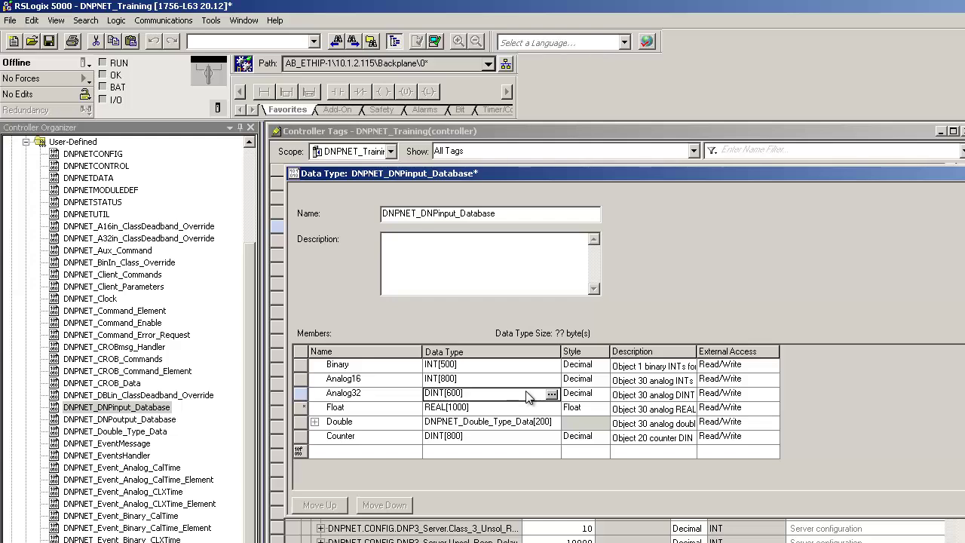
Resize the Binary, Analog16, Analog32 and Float member arrays of DNPNET_DNPinput_Database to 10 elements each.
left_click(447, 365)
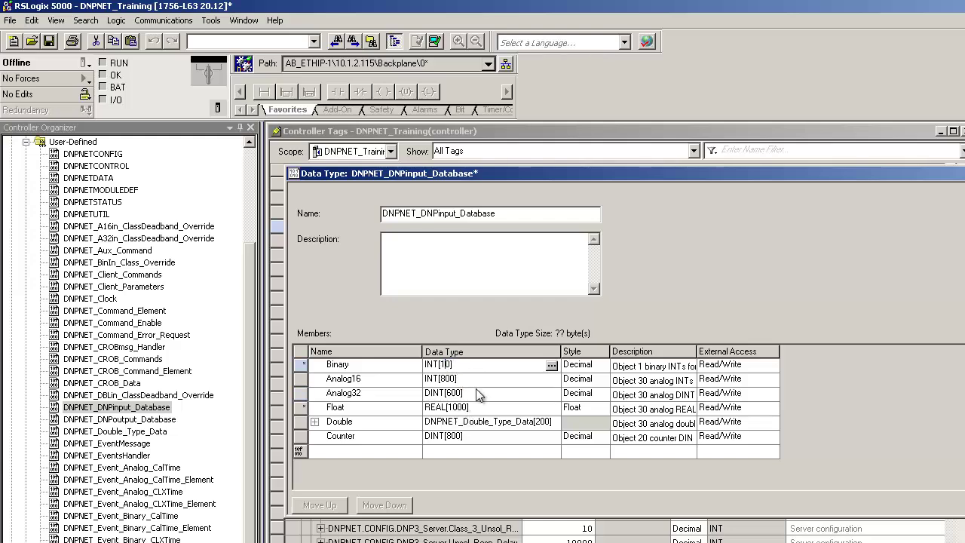
double_click(448, 379)
type("10")
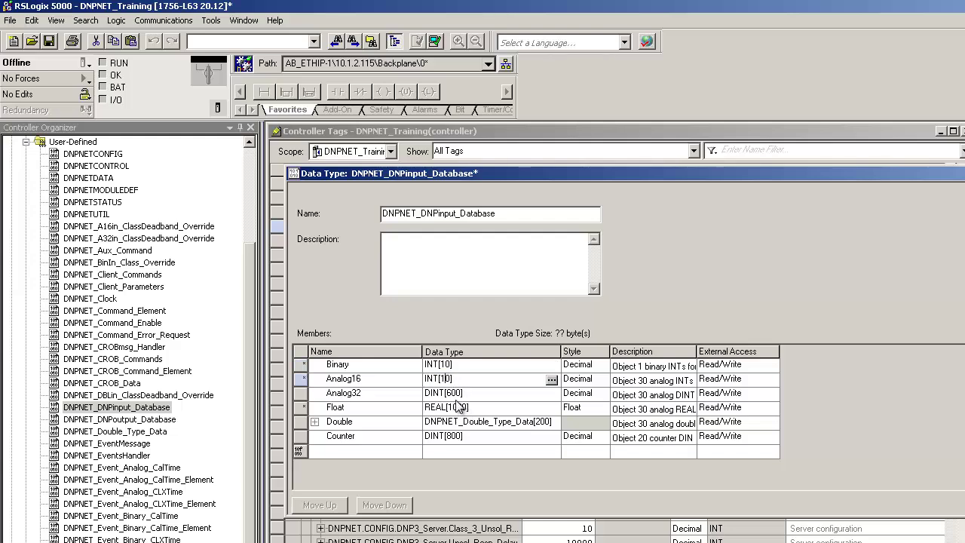
double_click(452, 393)
type("10")
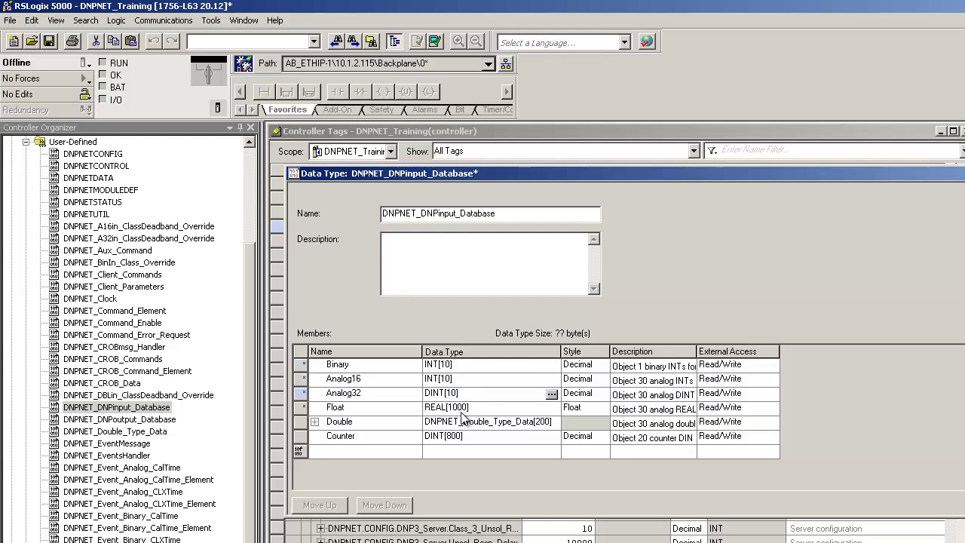
left_click(462, 407)
left_click_drag(452, 407, 463, 407)
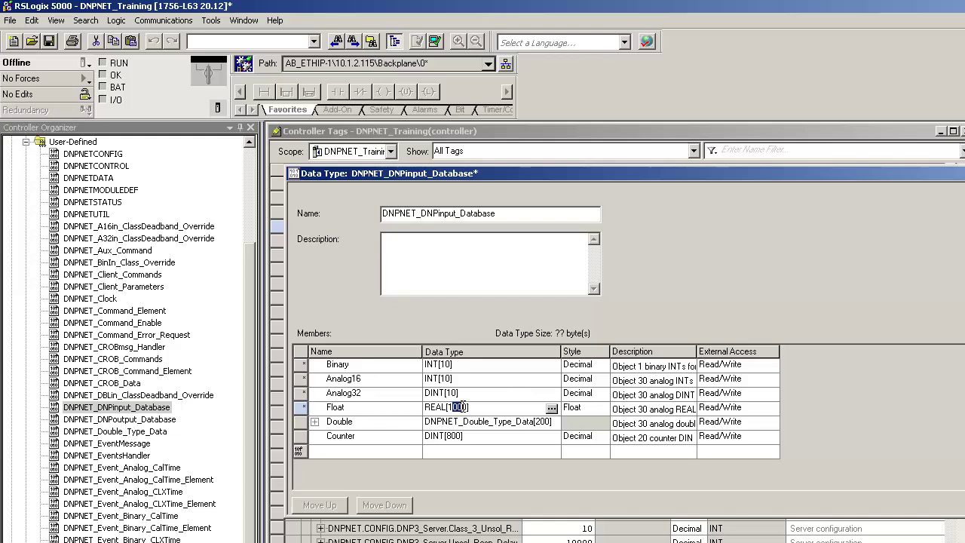
type("0")
key("Return")
Open DNPNET_DNPoutput_Database and resize its Binary, Analog16 and Analog32 member arrays to 10 elements each.
double_click(121, 419)
left_click(457, 380)
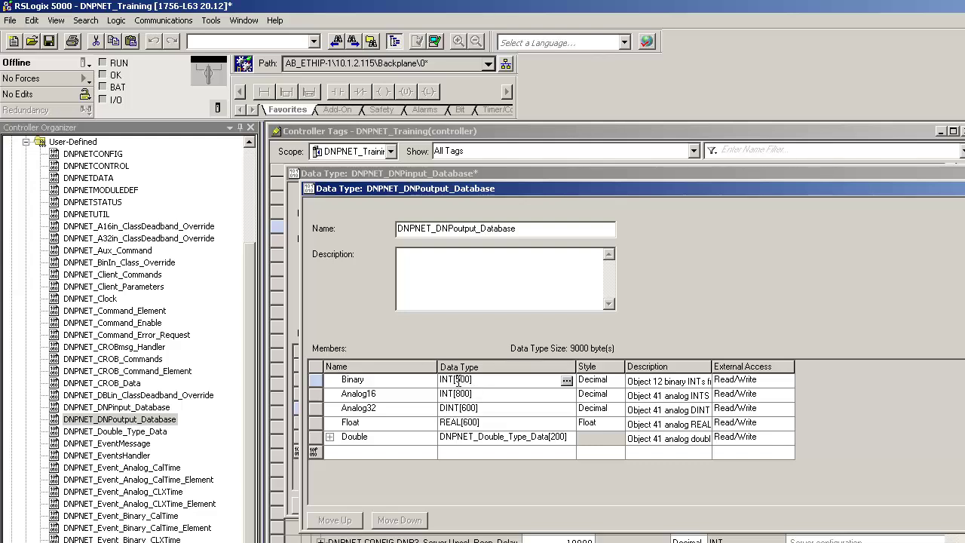
type("10")
left_click(464, 394)
type("10")
left_click(480, 408)
left_click_drag(472, 408, 461, 407)
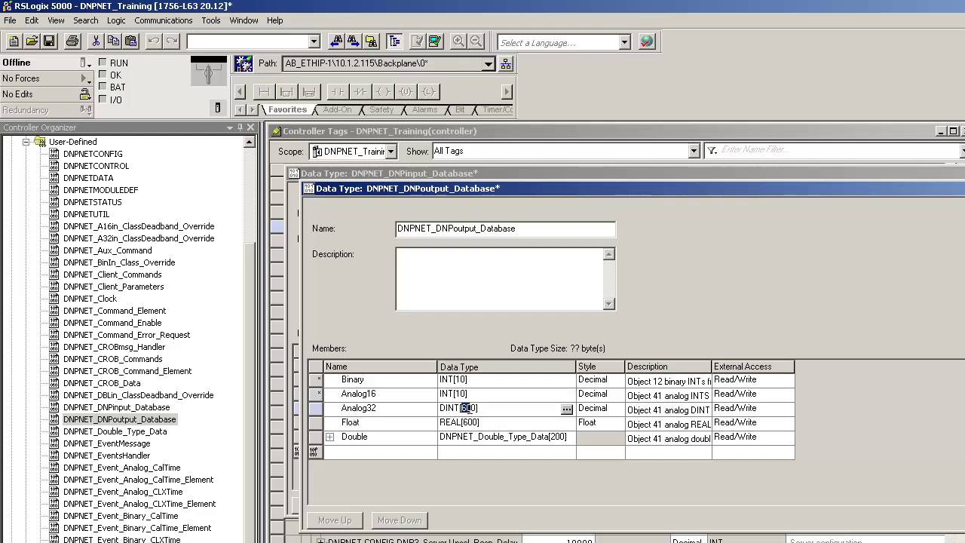
type("10")
Go online with the controller, accepting the changes to the input and output database data types.
left_click(84, 66)
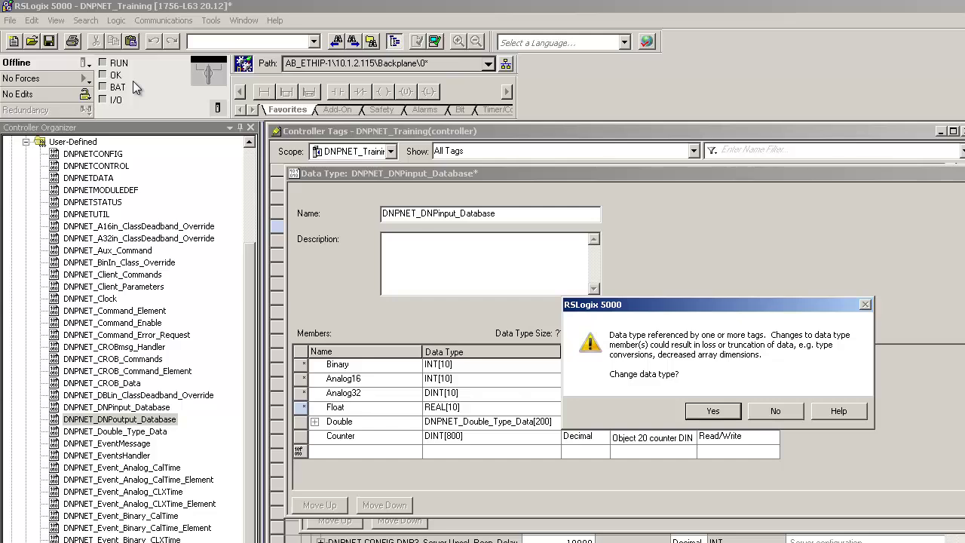
left_click(713, 412)
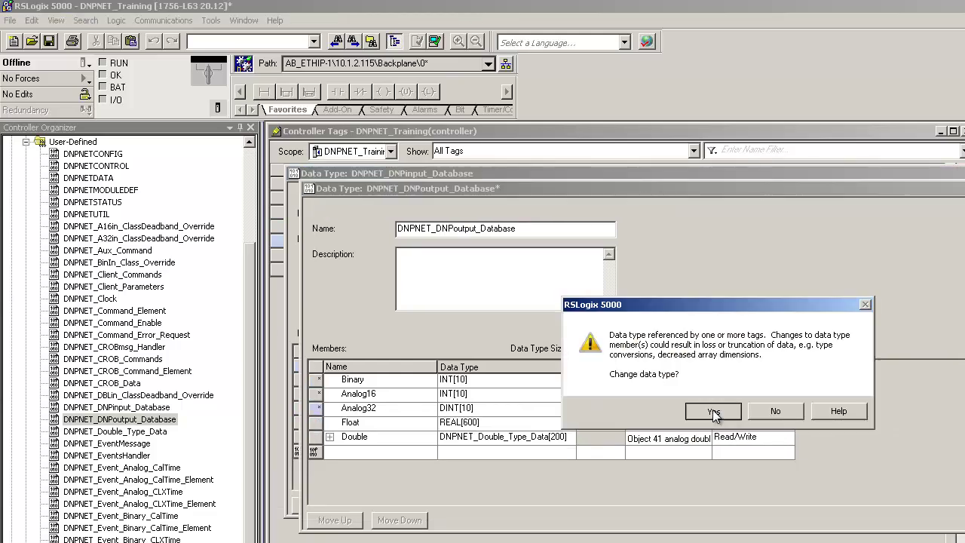
left_click(714, 411)
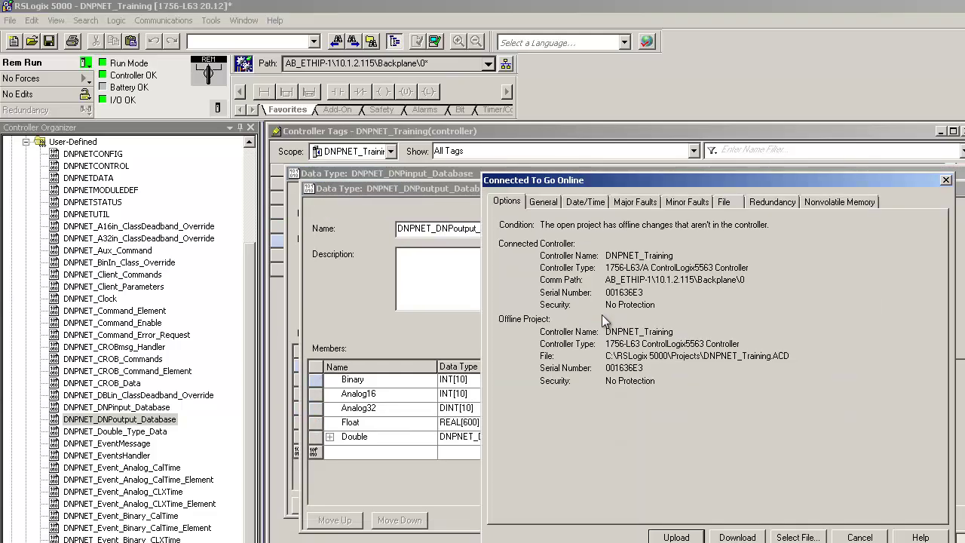
Download the DNPNET_Training project to the controller and change the controller mode back to Remote Run.
left_click(735, 536)
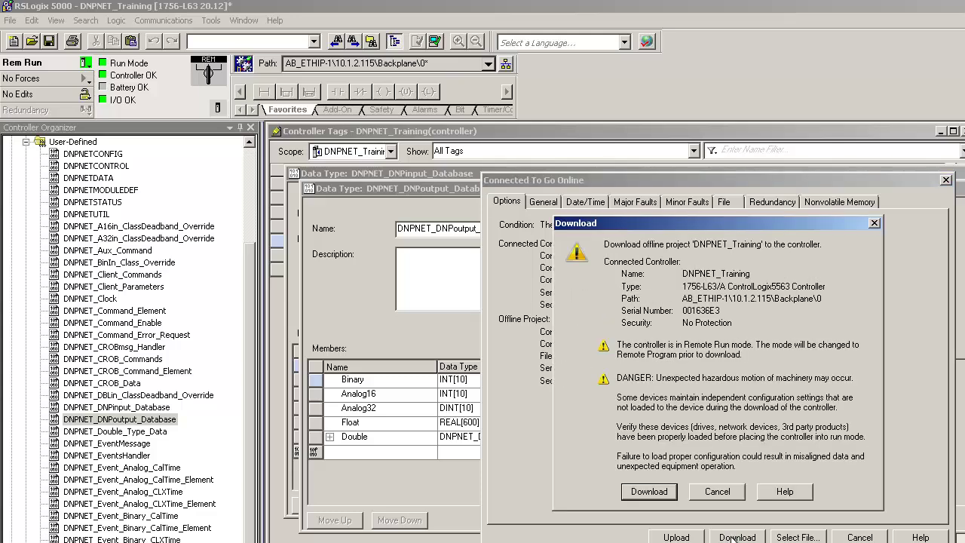
left_click(662, 494)
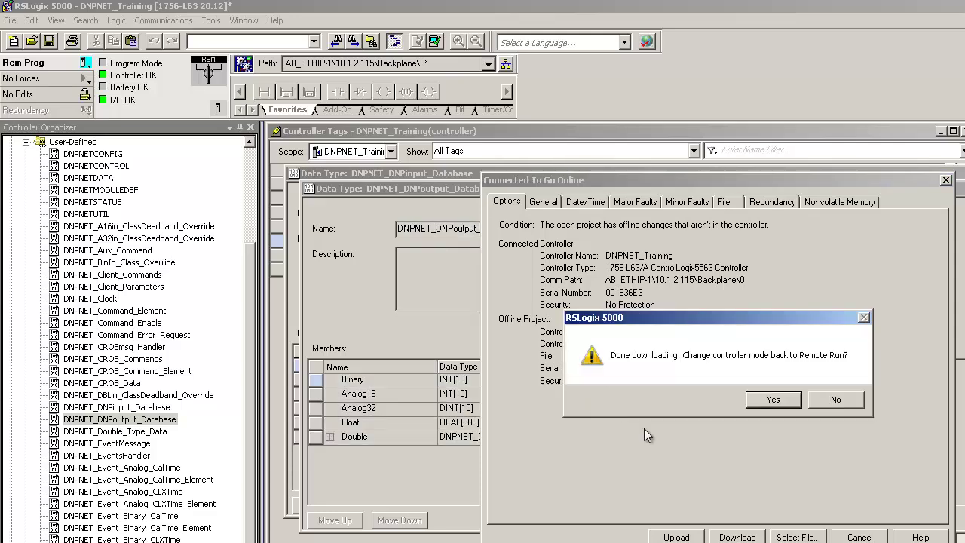
left_click(774, 398)
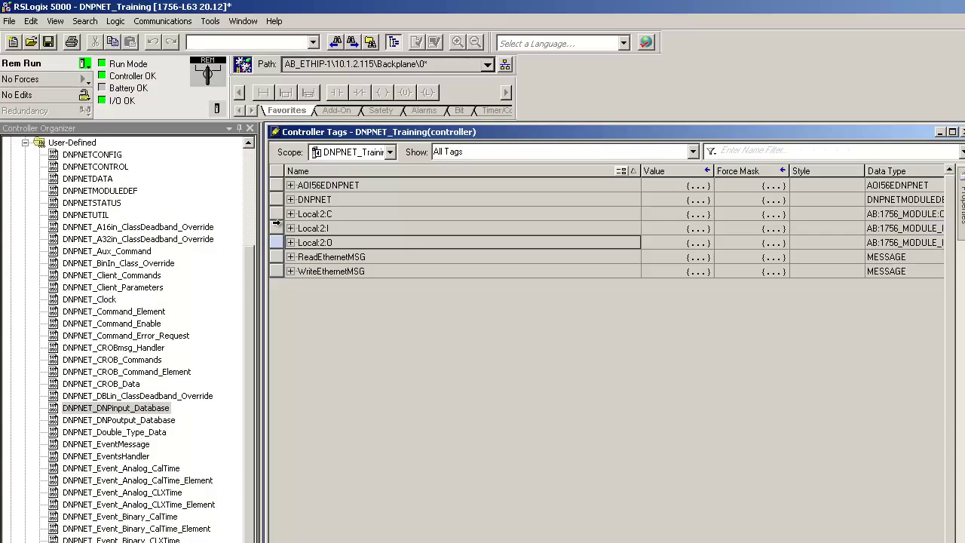
Expand DNPNET.CONFIG.DNP3_Server in the controller tags and check the Internal_Server_ID value.
left_click(290, 199)
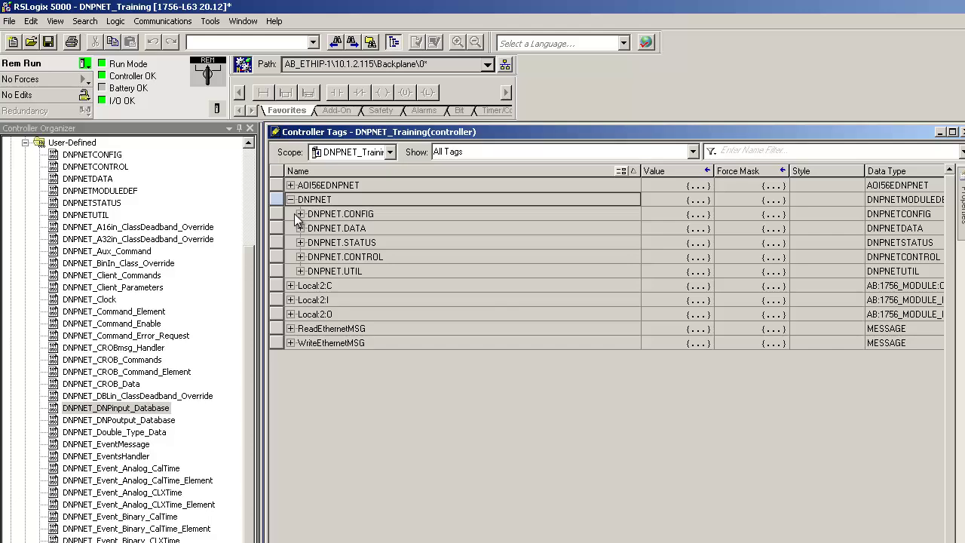
left_click(300, 215)
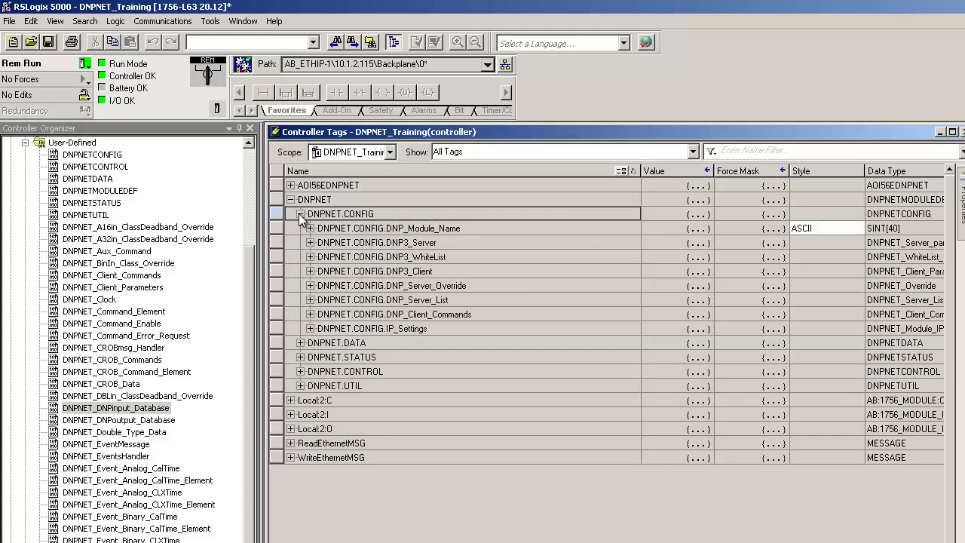
left_click(310, 241)
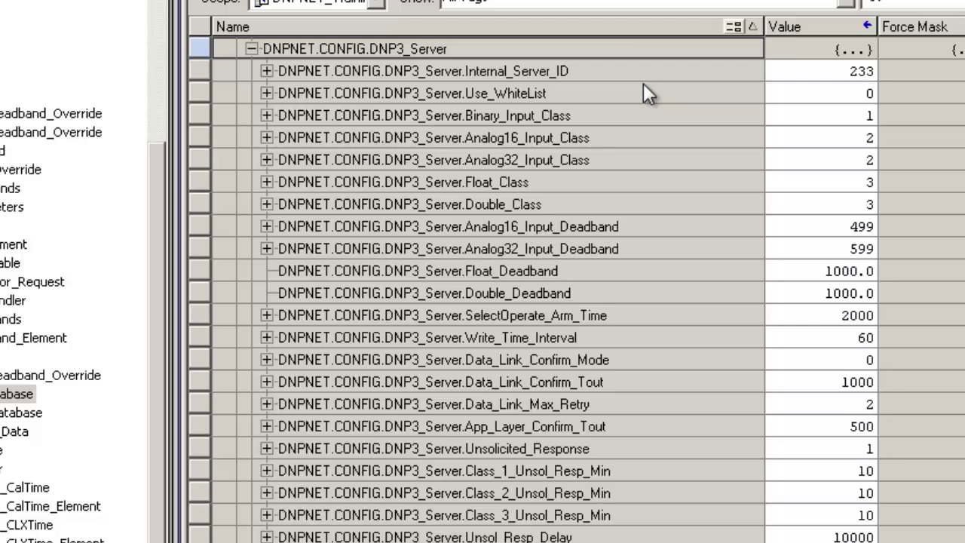
left_click(855, 74)
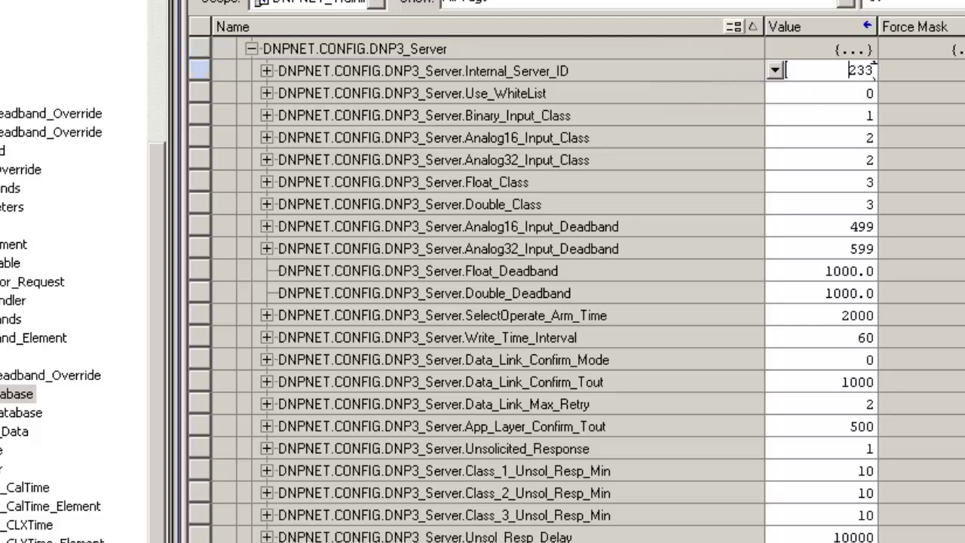
left_click(875, 69)
key("Return")
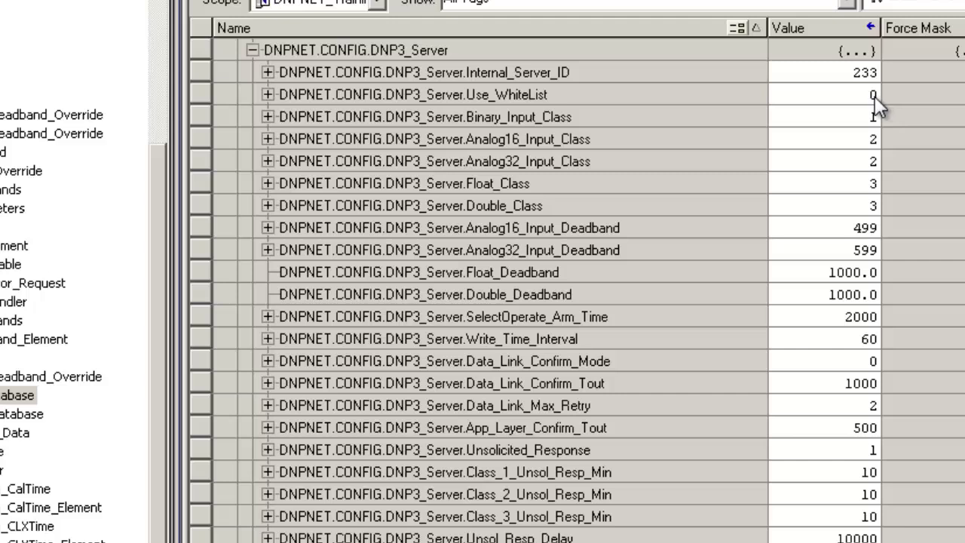
Examine the Use_WhiteList parameter and the address fields of DNPNET.CONFIG.DNP3_WhiteList[0].
double_click(552, 93)
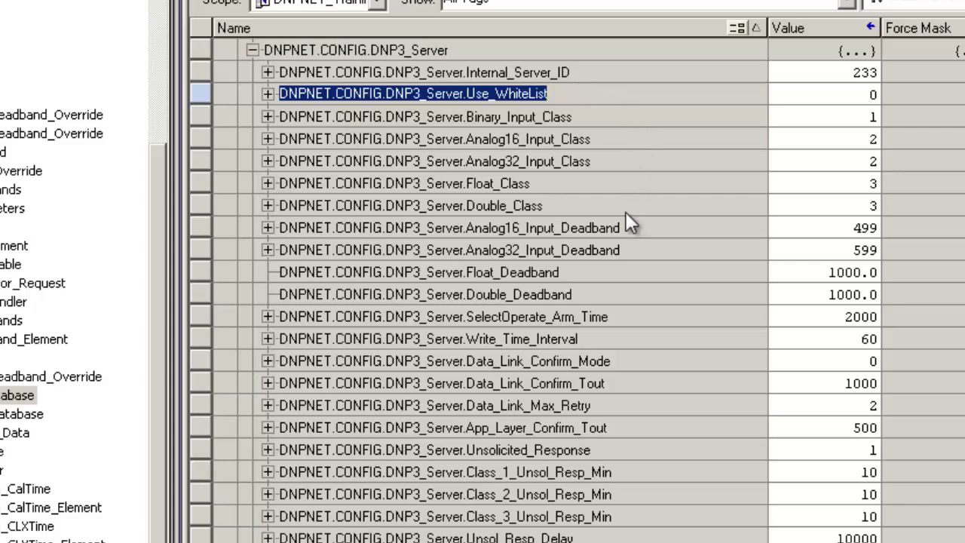
scroll(625, 212, "down", 4)
scroll(625, 213, "down", 4)
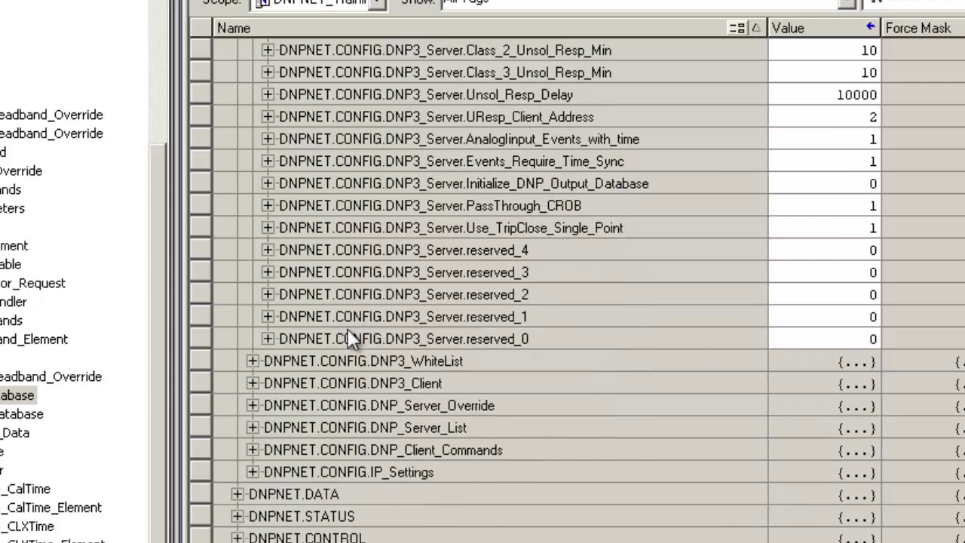
left_click(252, 361)
scroll(639, 426, "down", 1)
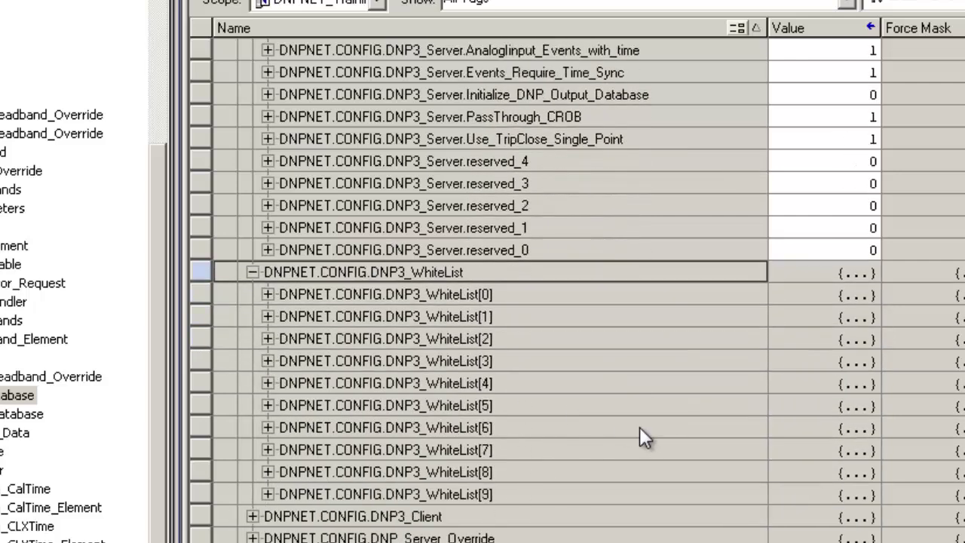
left_click(272, 293)
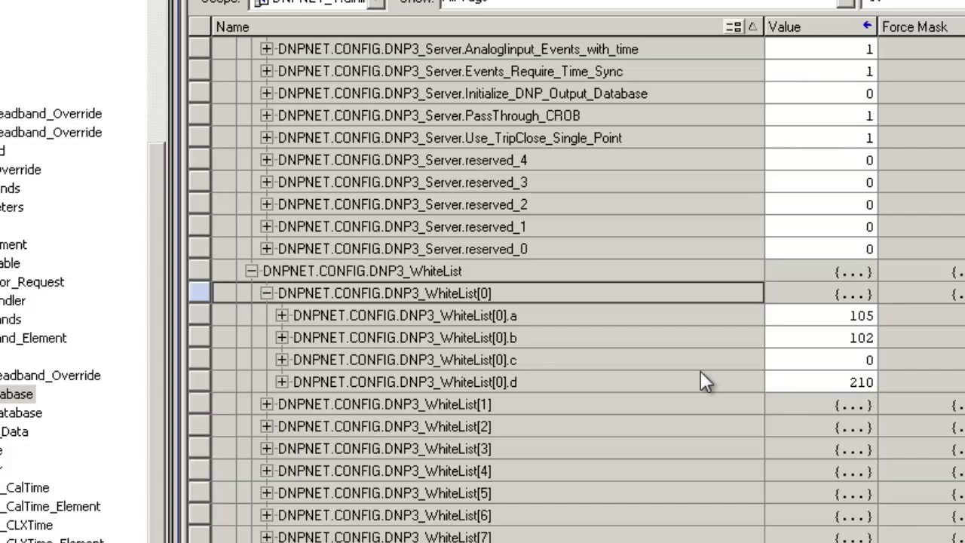
left_click(266, 294)
Return to the DNP3_Server parameters, collapse the Use_WhiteList bits and examine the input class settings from Binary_Input_Class.
scroll(507, 297, "up", 6)
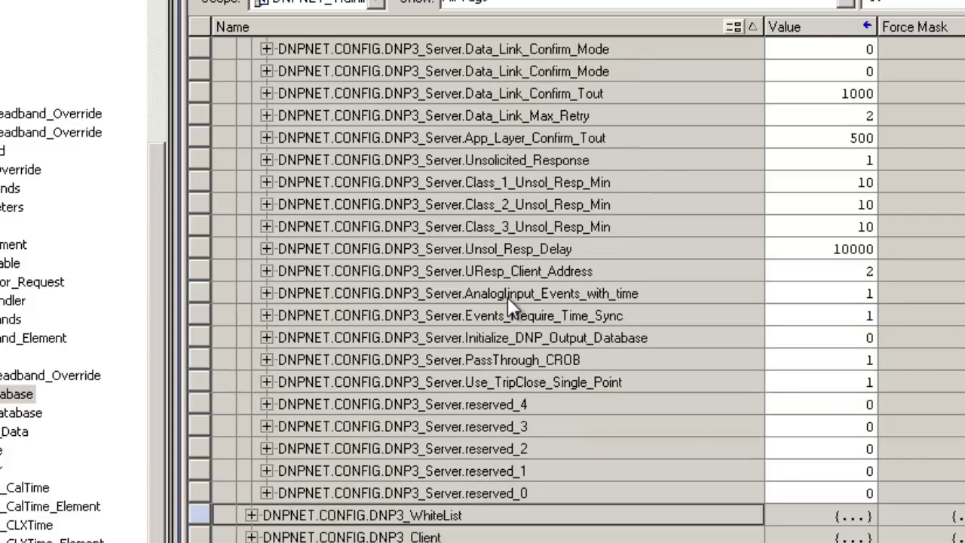
scroll(508, 297, "up", 9)
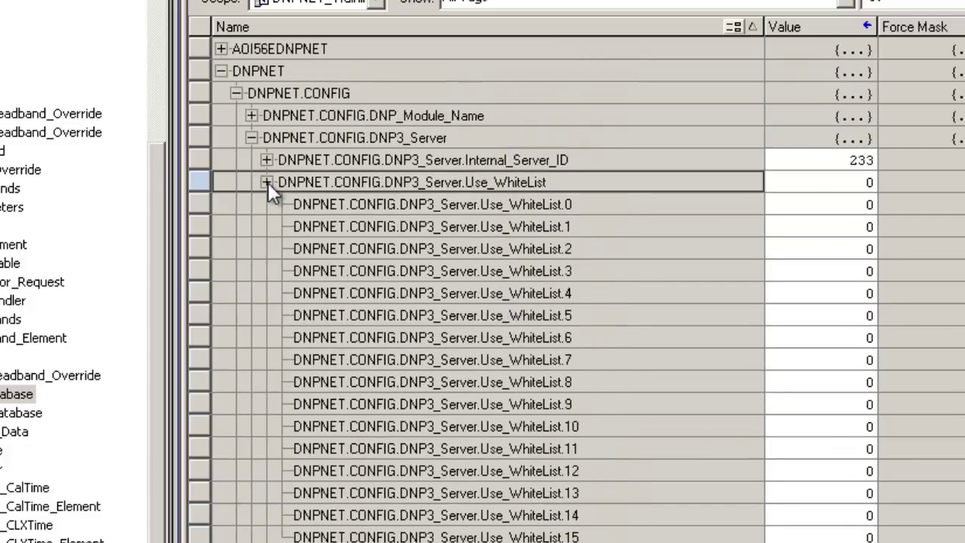
left_click(266, 182)
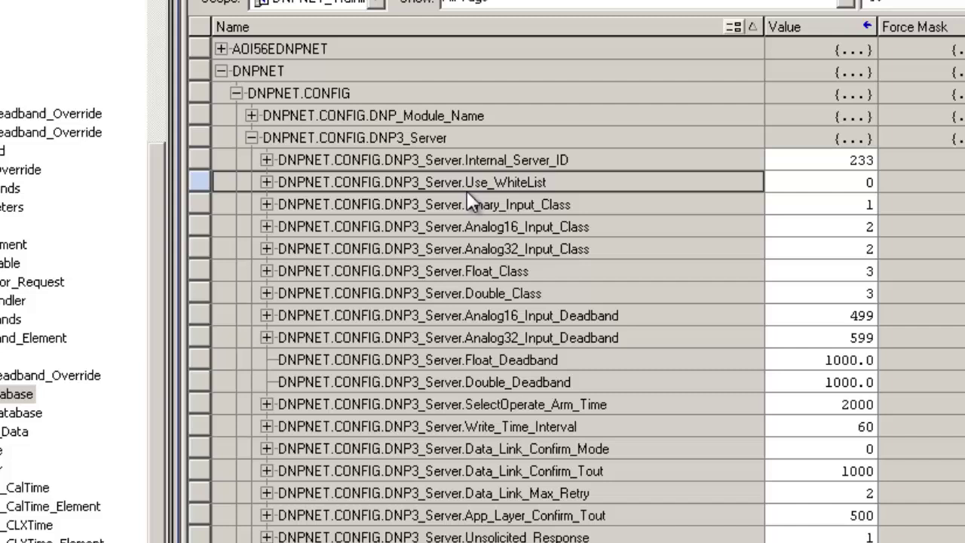
left_click(559, 213)
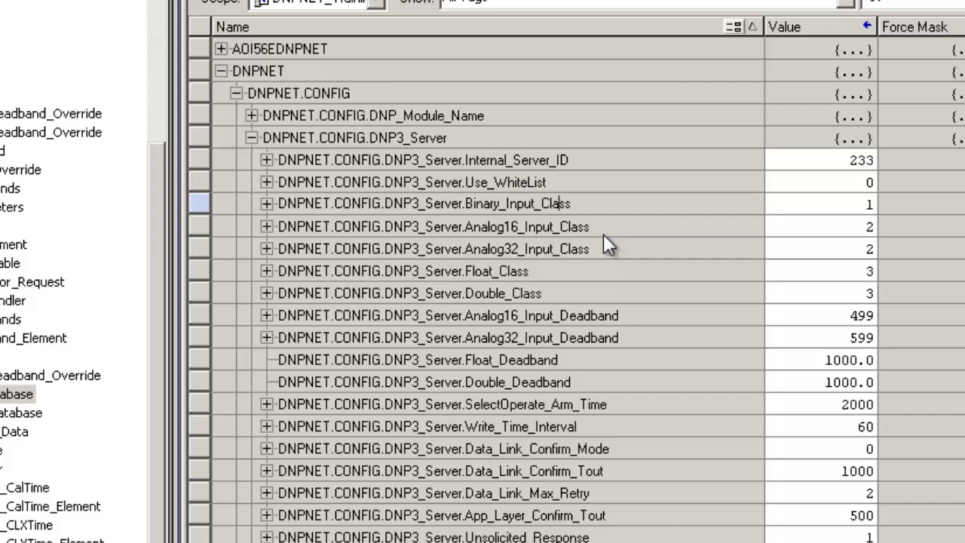
Examine the DNP3_Server deadband parameters from Analog16_Input_Deadband through Double_Deadband.
left_click(606, 315)
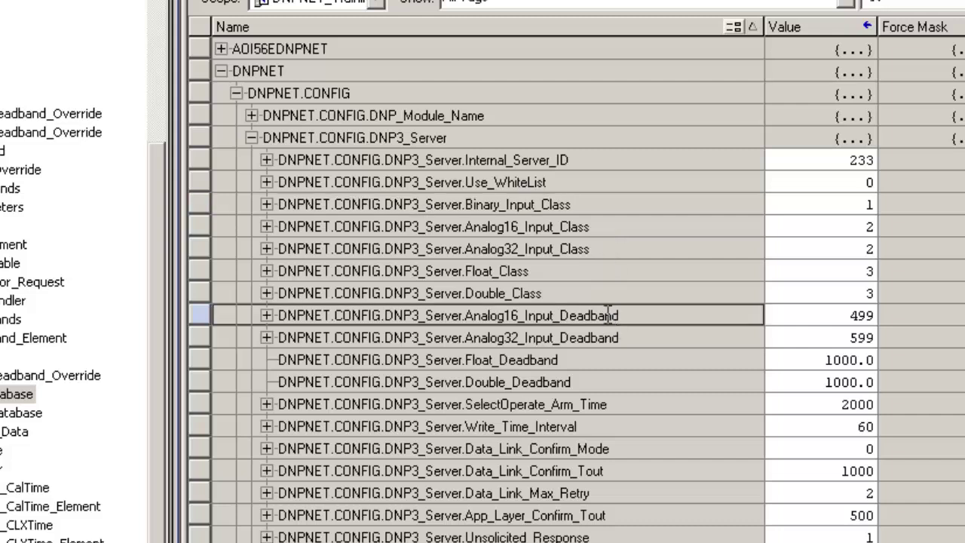
left_click(587, 358)
left_click(573, 382)
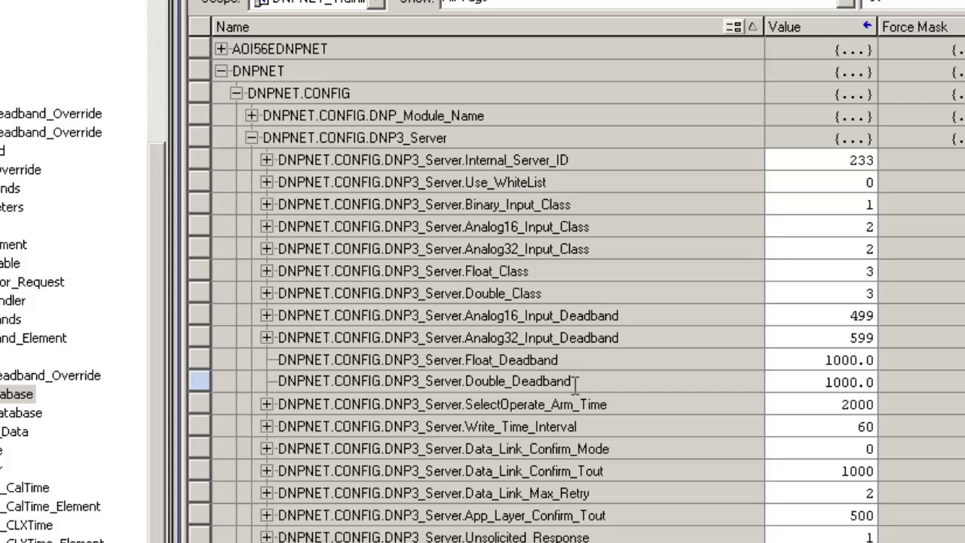
scroll(573, 385, "down", 2)
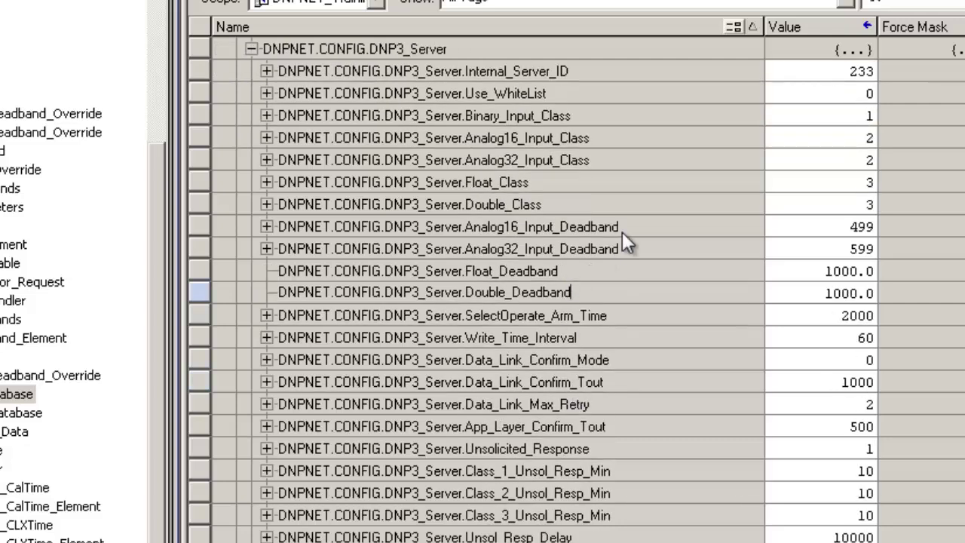
left_click(629, 248)
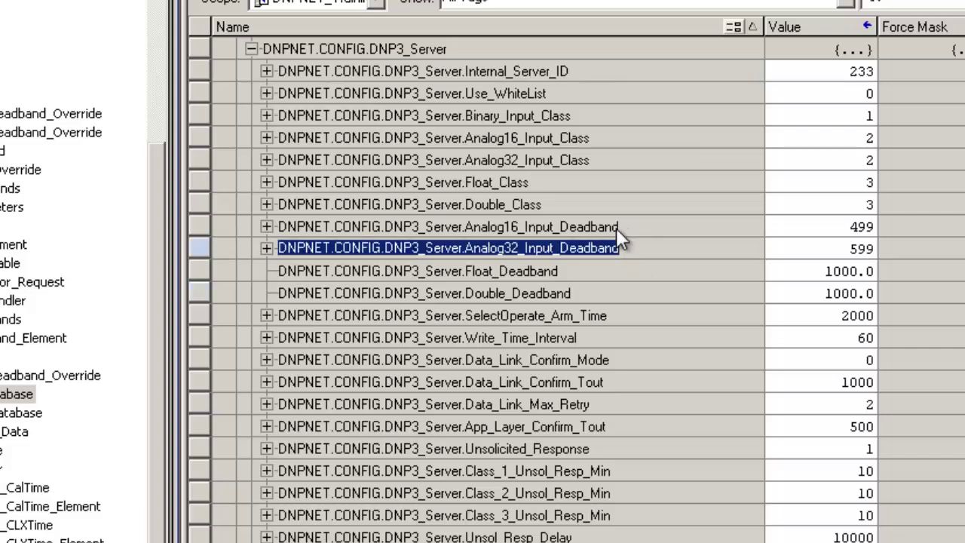
left_click(605, 278)
left_click(591, 286)
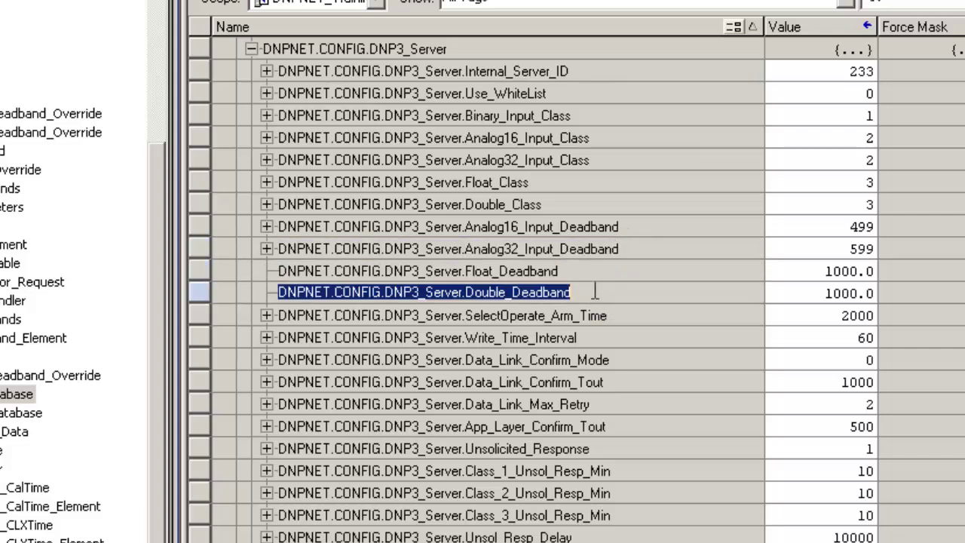
Check the class values of the DNP3_Server parameters from Binary_Input_Class through Double_Class.
left_click(562, 137)
left_click(570, 115)
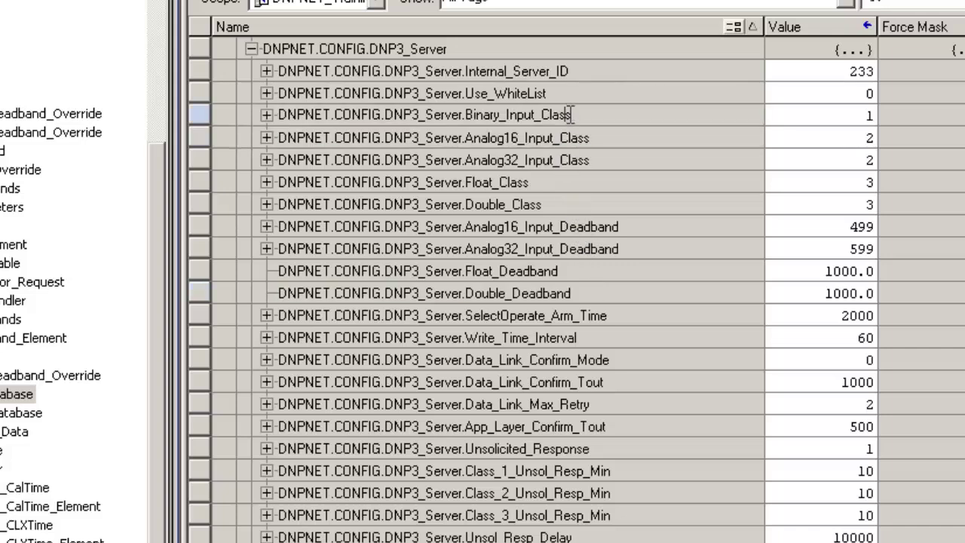
left_click(867, 116)
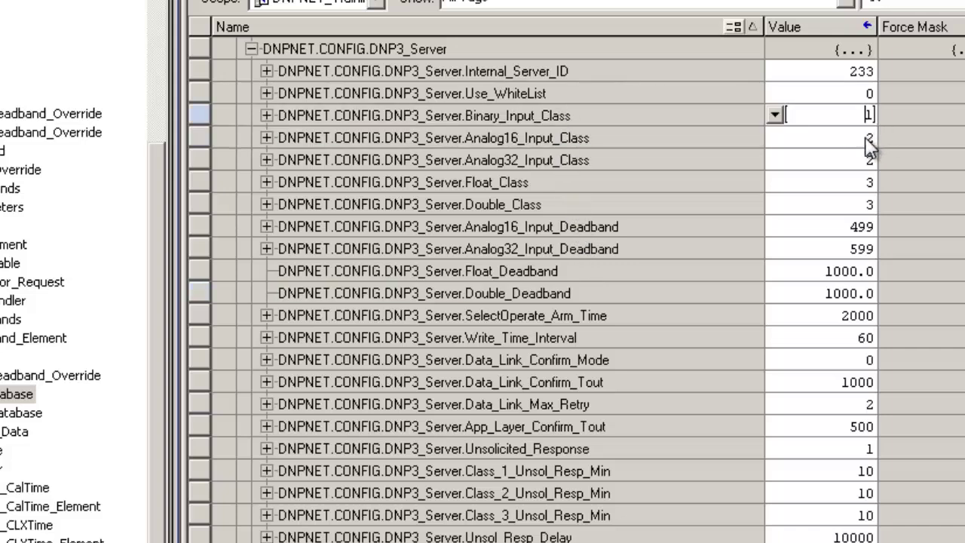
left_click(870, 139)
left_click(864, 160)
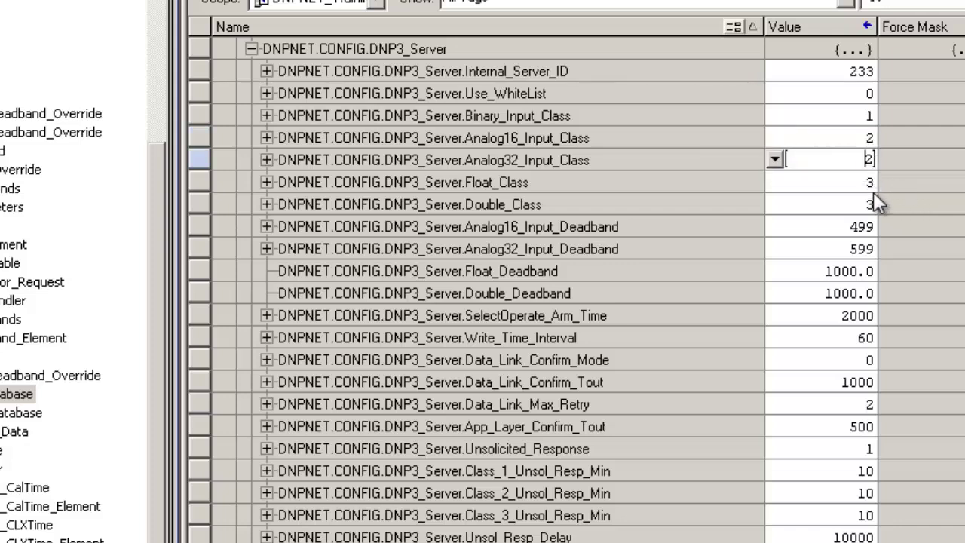
left_click(873, 189)
left_click(881, 206)
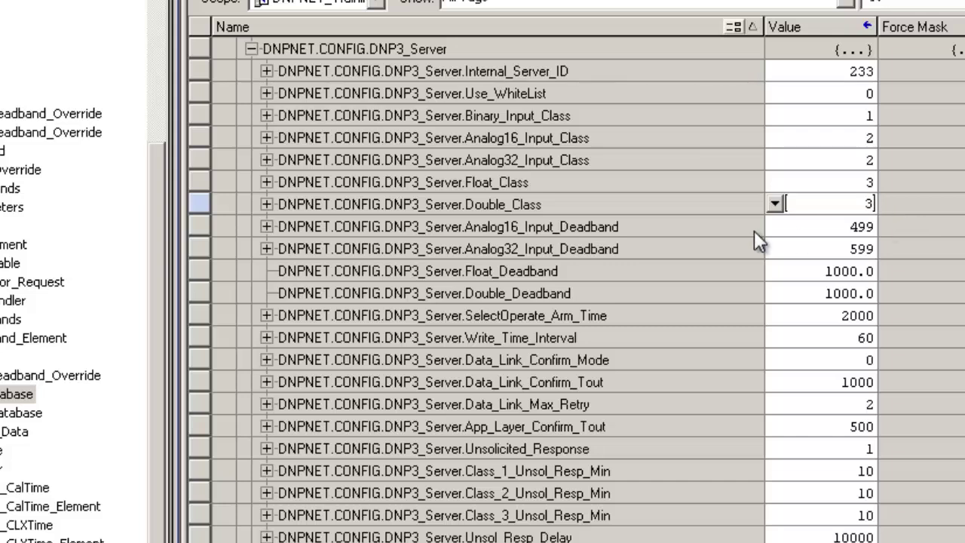
Review the analog 16-bit, analog 32-bit, float and double deadband settings of DNP3_Server again.
left_click(622, 226)
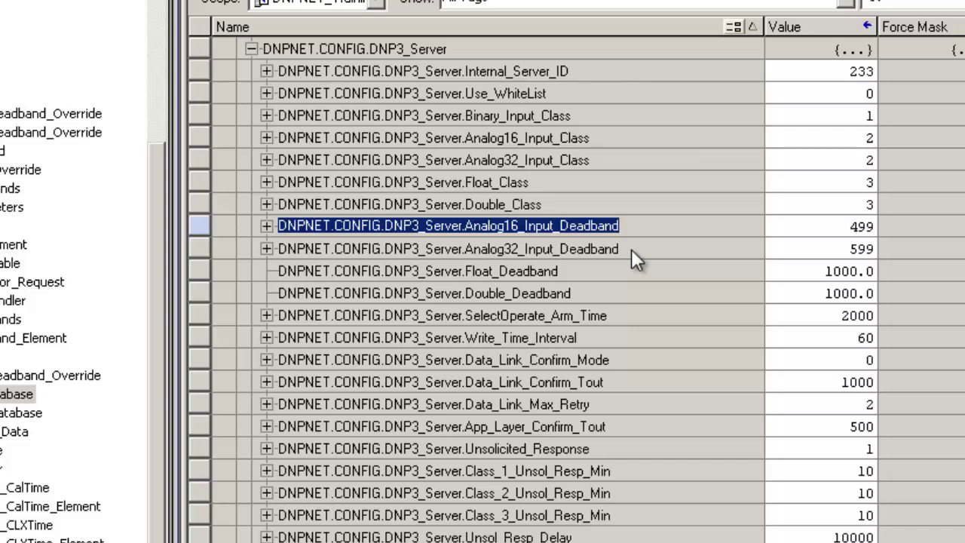
left_click(631, 249)
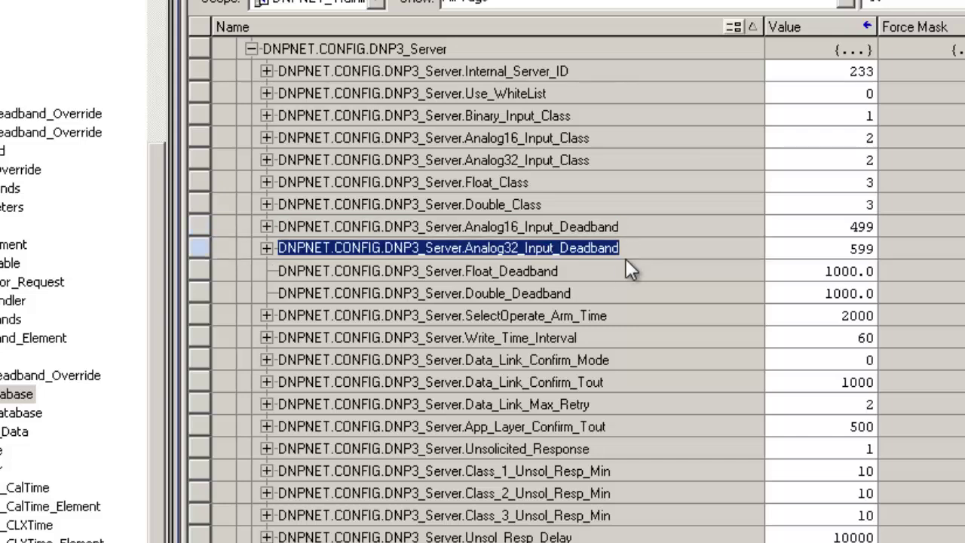
left_click(623, 268)
left_click(601, 296)
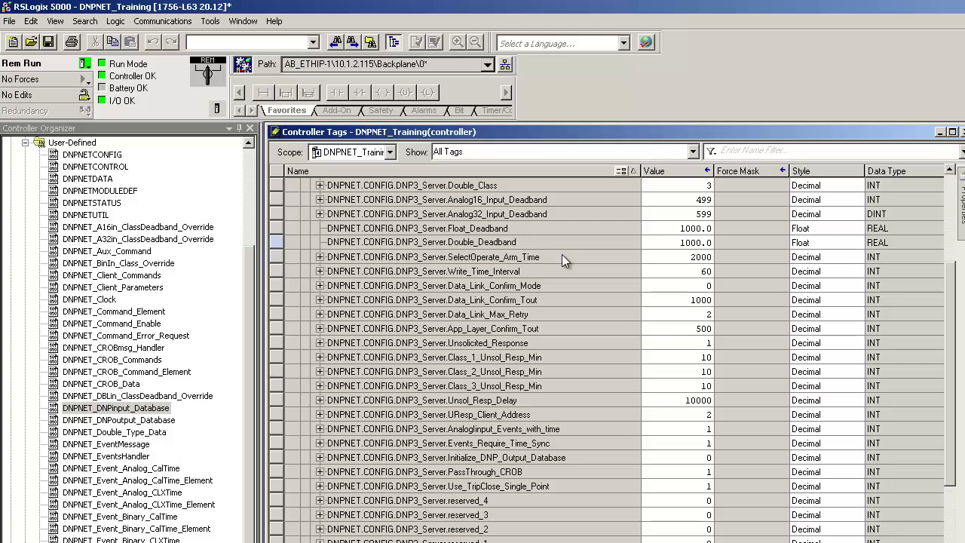
Expand DNPNET.CONFIG.DNP_Server_Override and examine its input override groups.
scroll(561, 254, "down", 1)
scroll(562, 254, "down", 3)
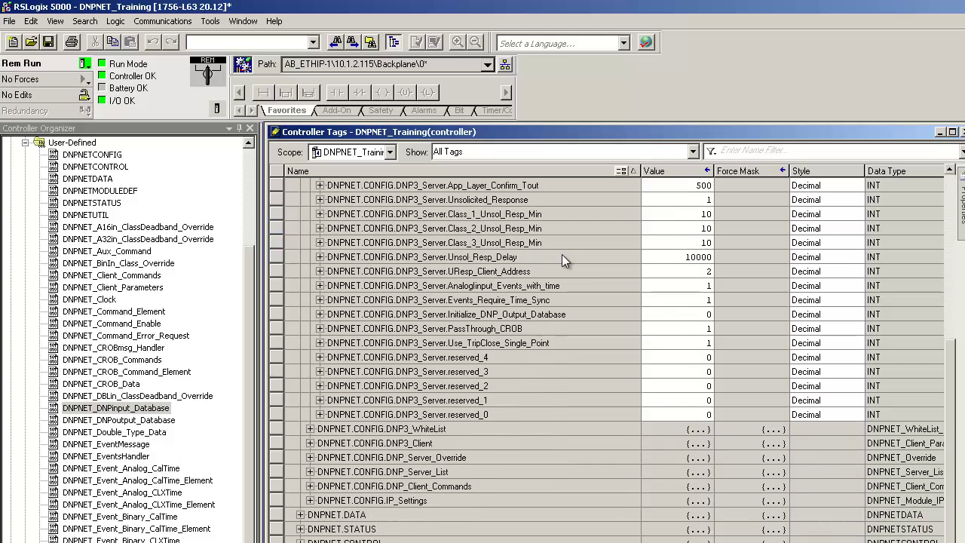
scroll(562, 254, "down", 1)
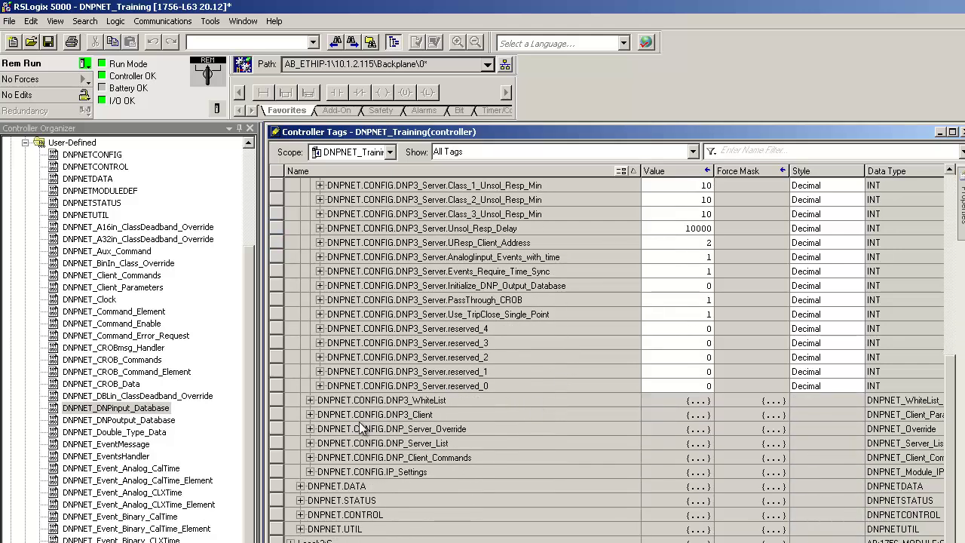
left_click(400, 428)
scroll(520, 433, "down", 1)
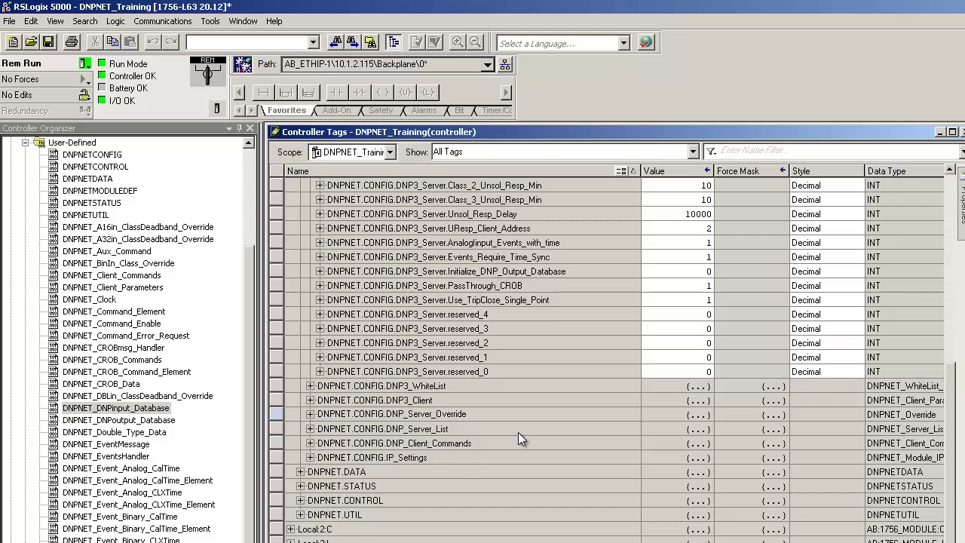
left_click(309, 415)
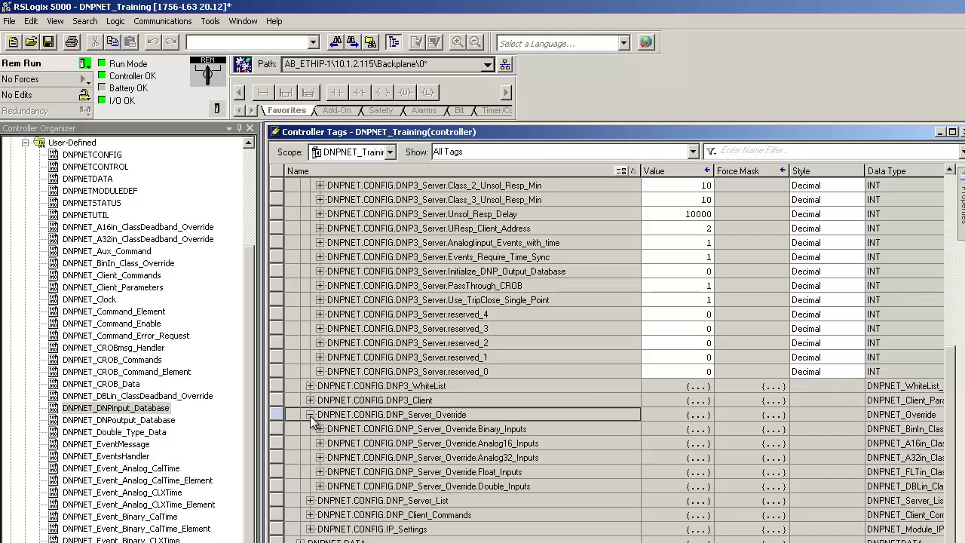
scroll(548, 422, "down", 1)
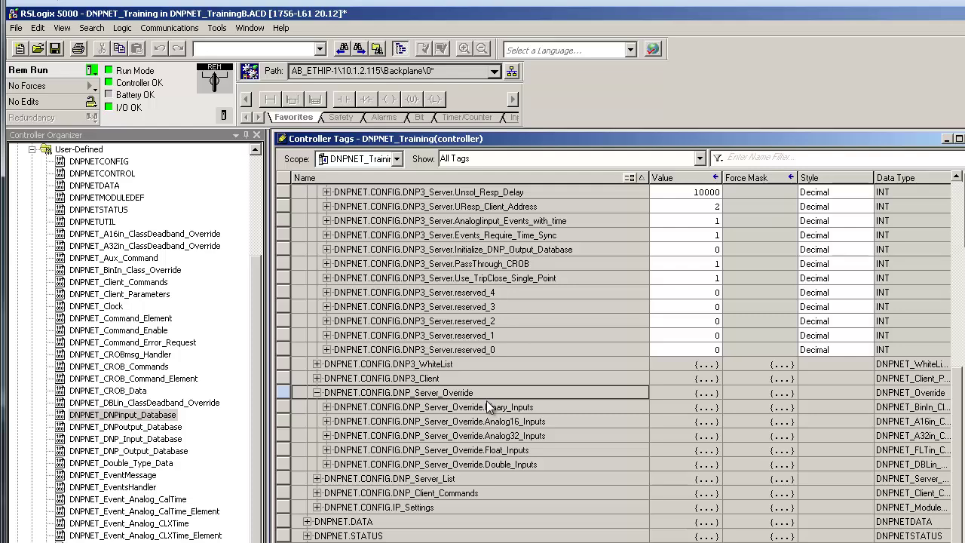
Examine the Point_Number and Class fields of DNP_Server_Override.Binary_Inputs[0] and collapse the Binary_Inputs group.
left_click(327, 407)
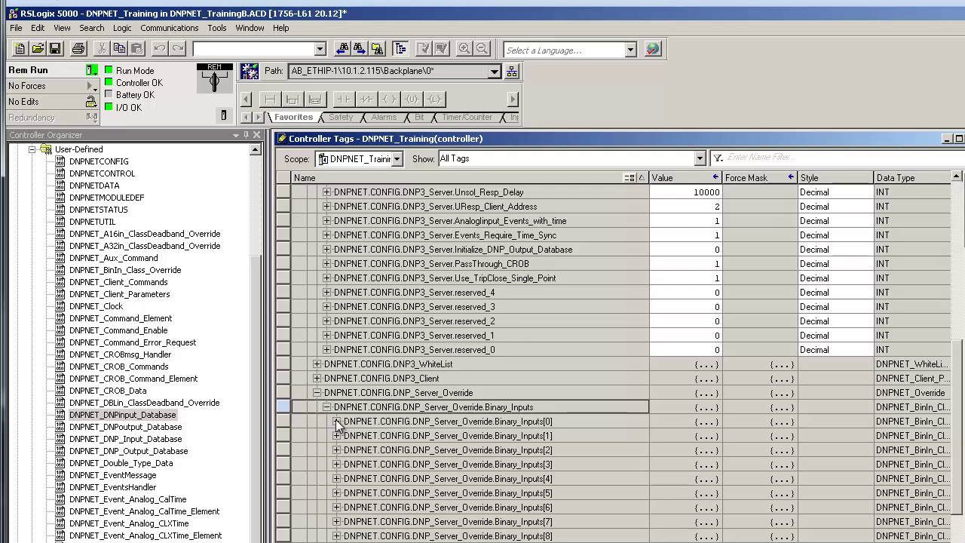
left_click(336, 421)
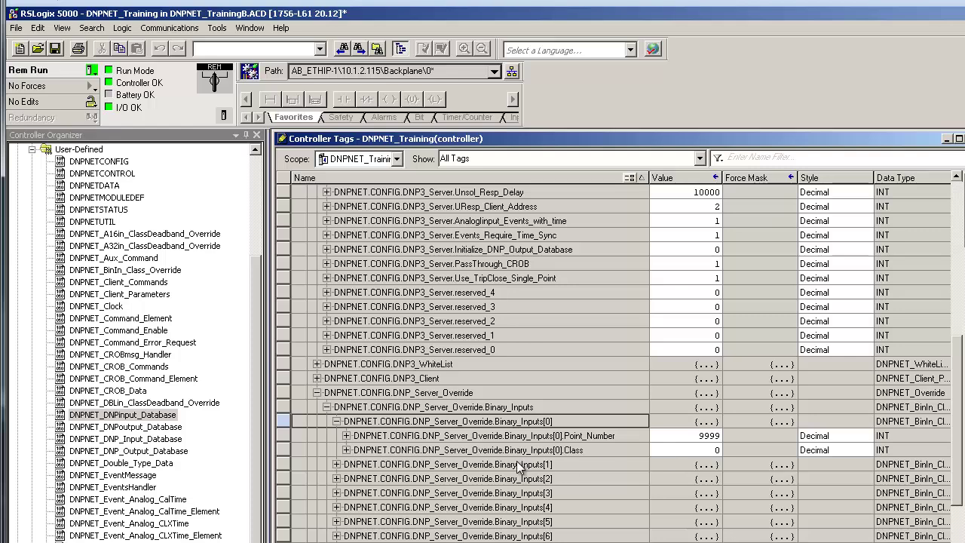
left_click(337, 421)
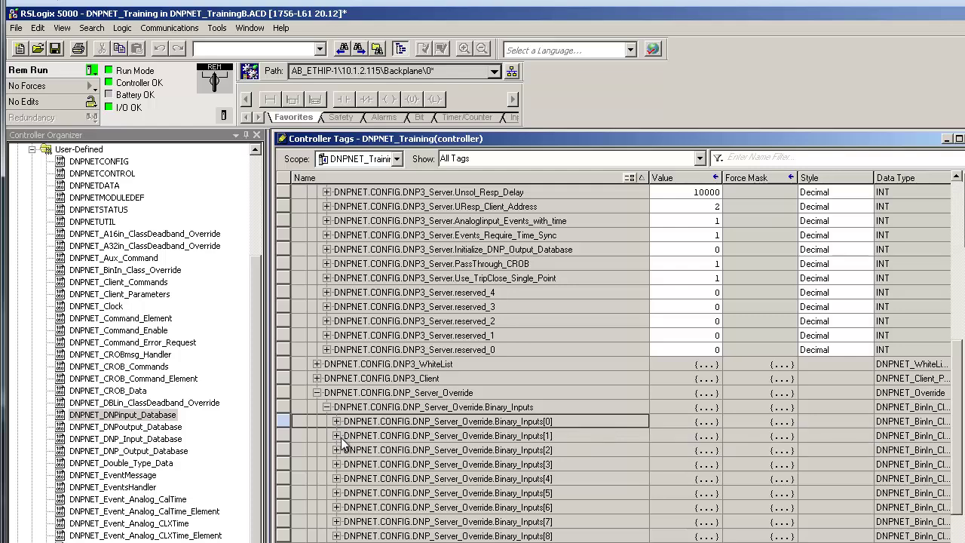
left_click(326, 407)
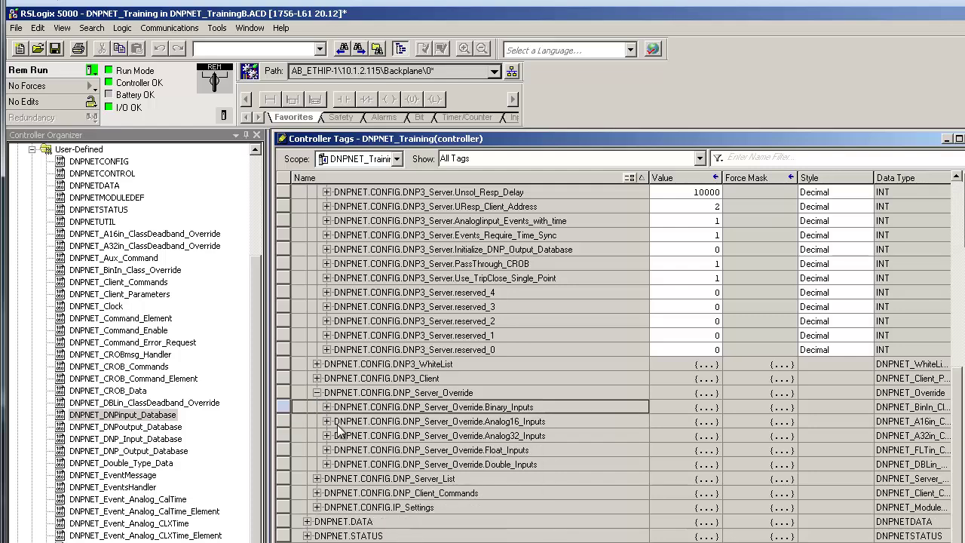
Expand DNP_Server_Override.Analog16_Inputs[0] and check its point number, class and deadband fields.
left_click(327, 421)
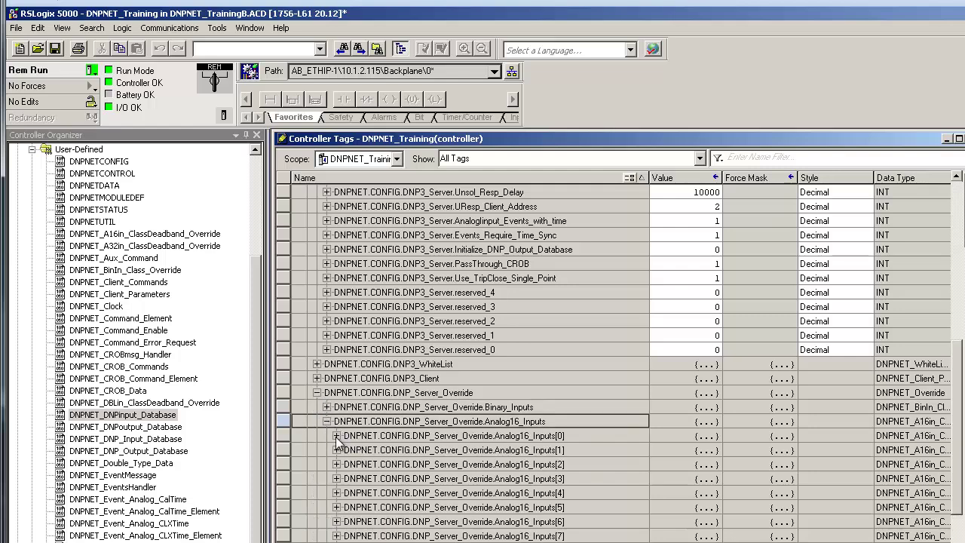
left_click(336, 436)
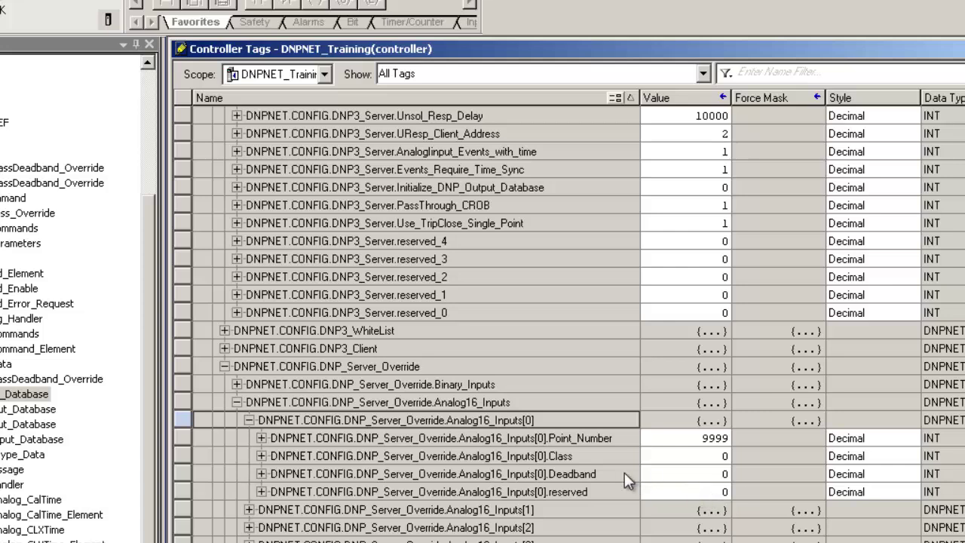
left_click(728, 474)
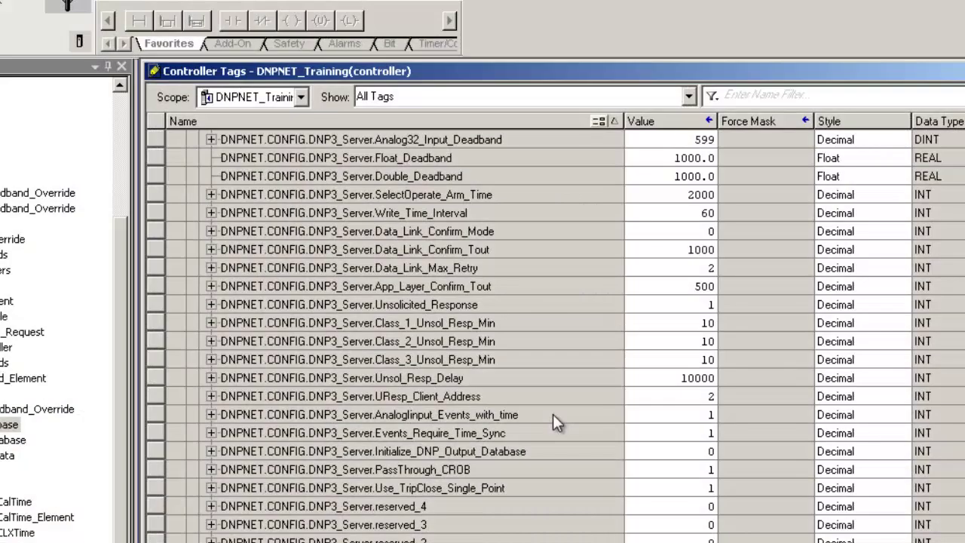
Try a value of 0 for DNPNET.CONFIG.DNP3_Server.AnalogIinput_Events_with_time.
double_click(552, 414)
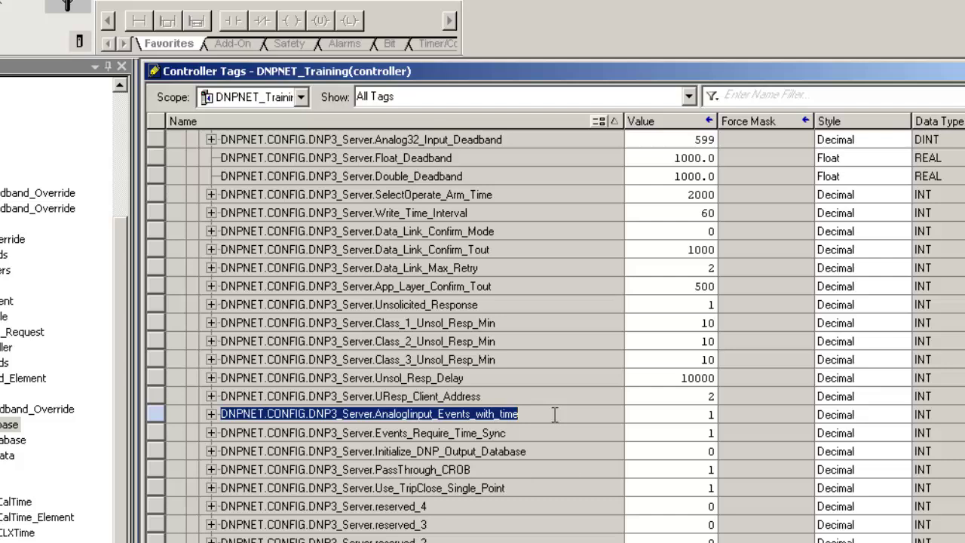
left_click(708, 415)
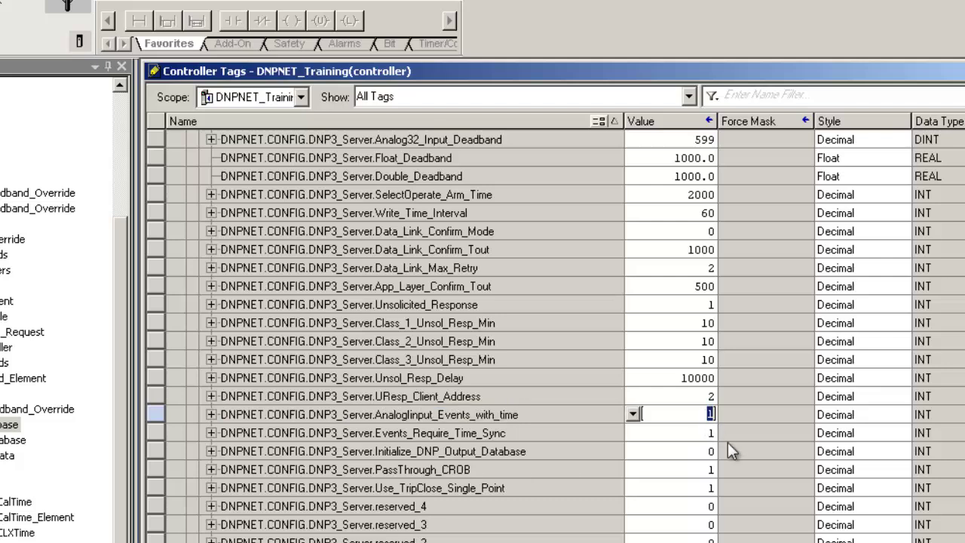
type("0")
key("BackSpace")
Try 0 for DNPNET.CONFIG.DNP3_Server.Events_Require_Time_Sync and replace it with 1.
left_click(546, 435)
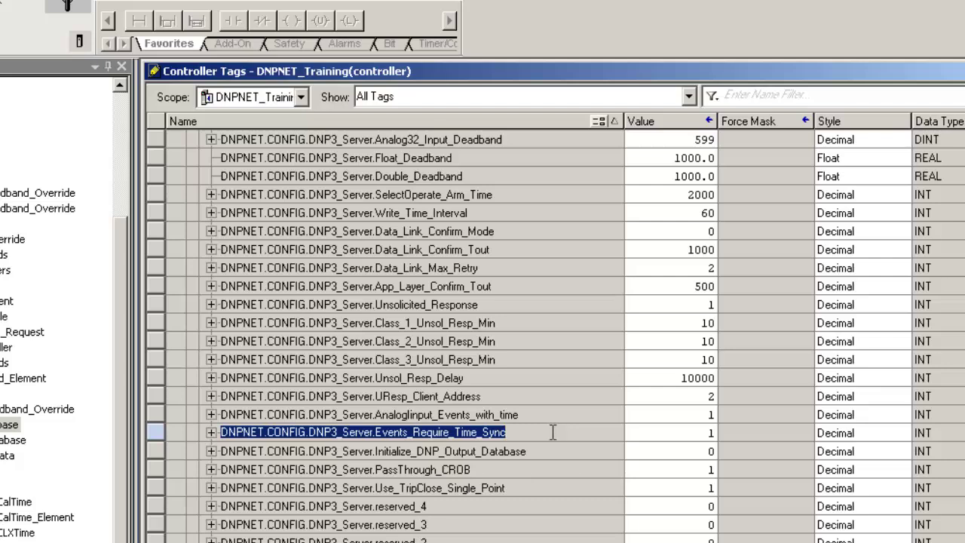
left_click(706, 434)
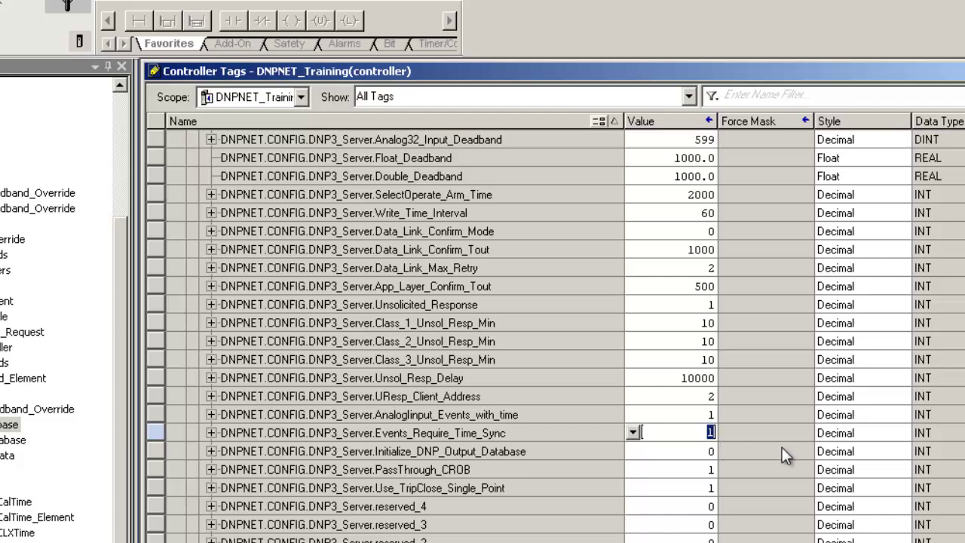
type("0")
key("BackSpace")
type("1")
key("Return")
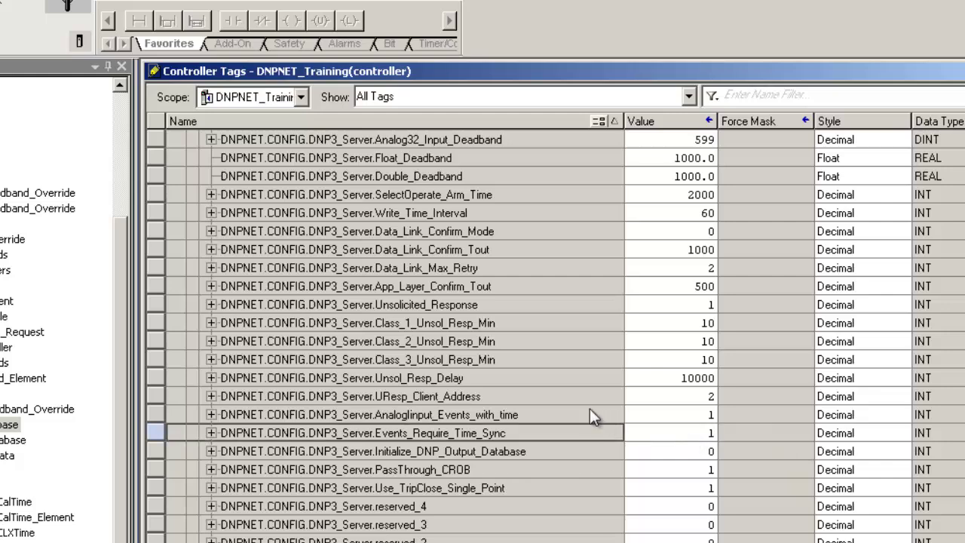
Collapse the DNPNET.CONFIG tags, expand DNPNET.CONTROL and select its WarmBoot tag.
scroll(565, 347, "up", 1)
scroll(566, 344, "up", 1)
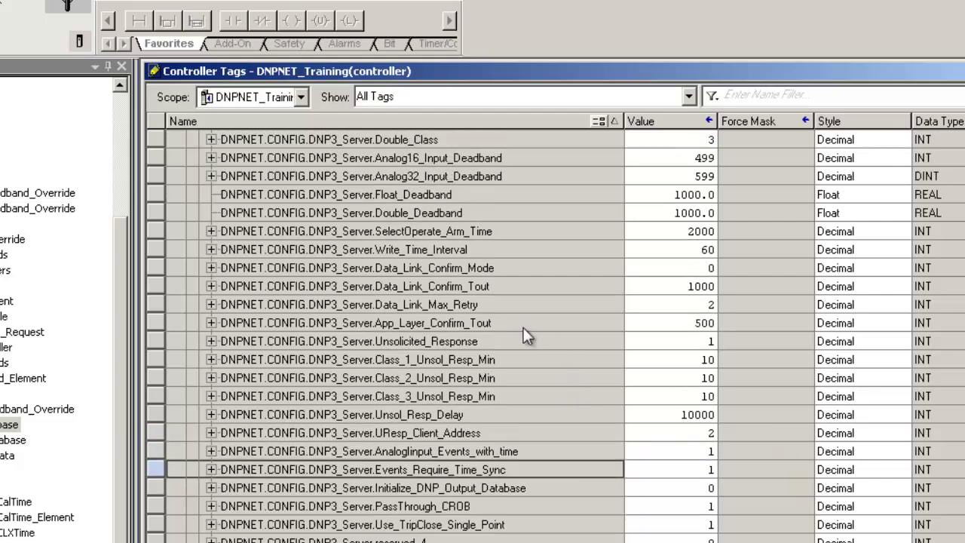
scroll(462, 326, "up", 4)
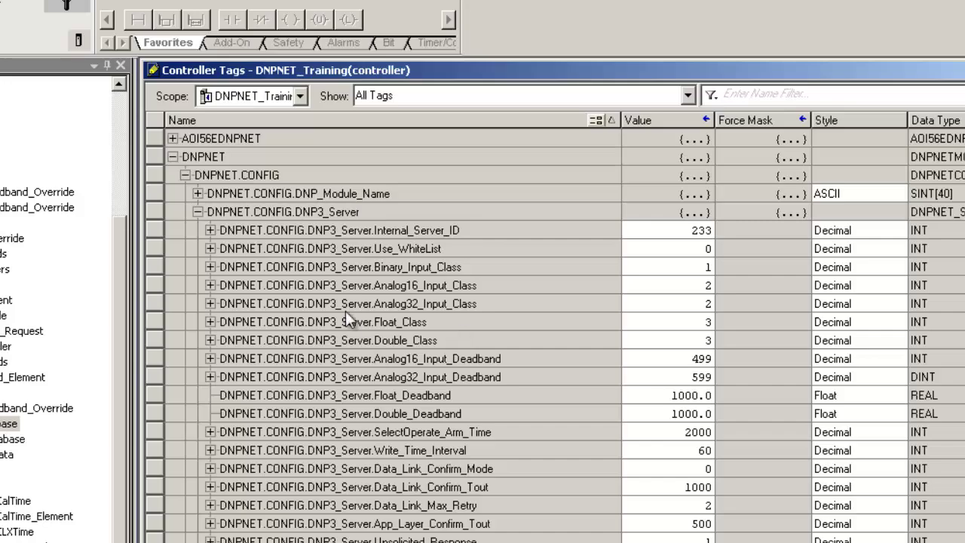
left_click(195, 213)
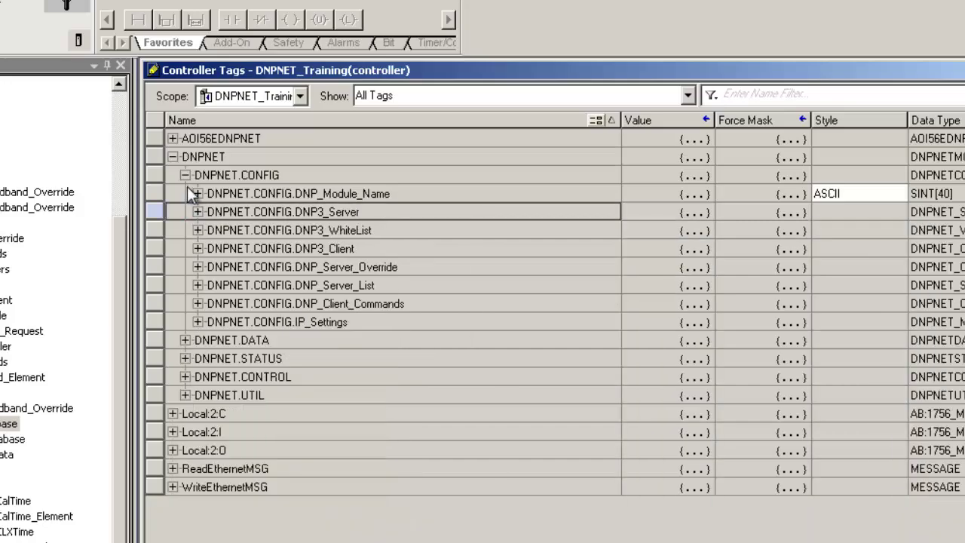
left_click(184, 175)
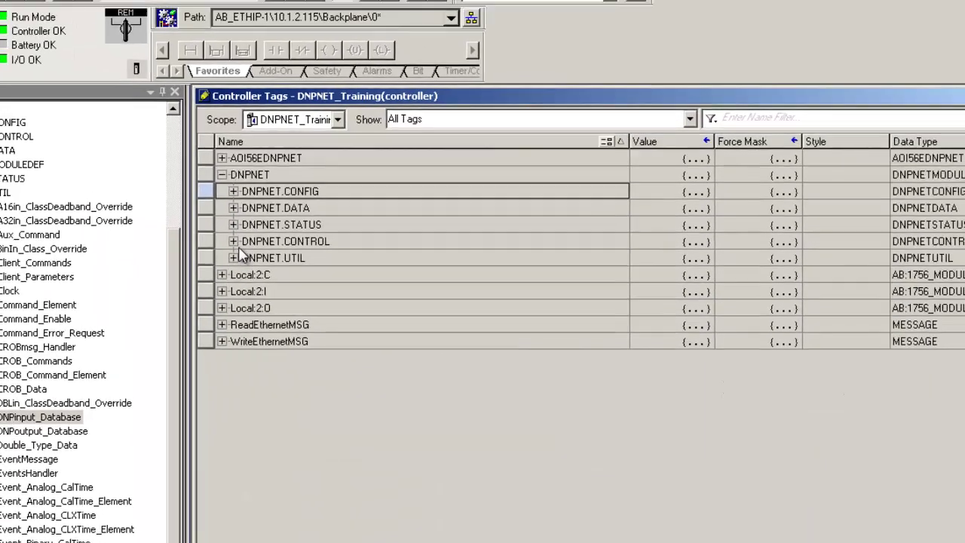
left_click(185, 230)
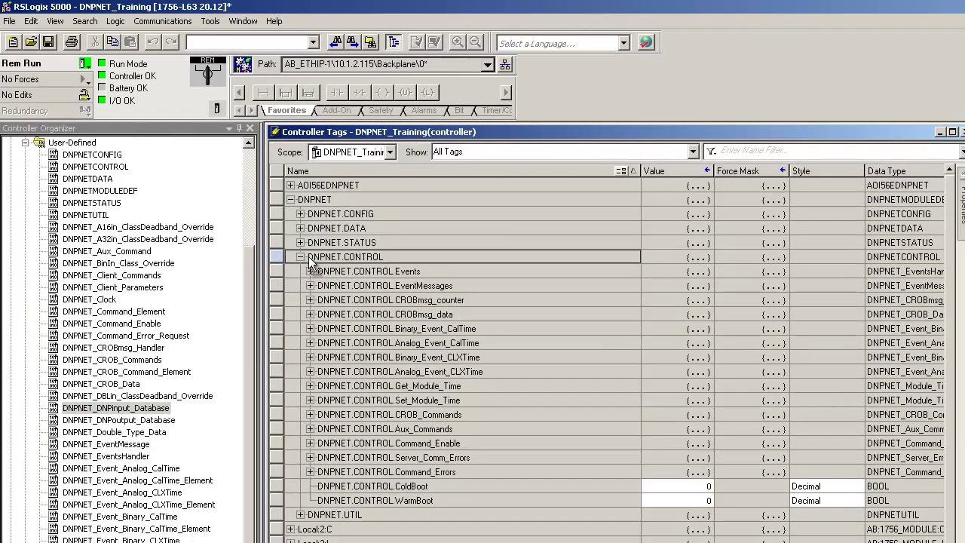
left_click(412, 500)
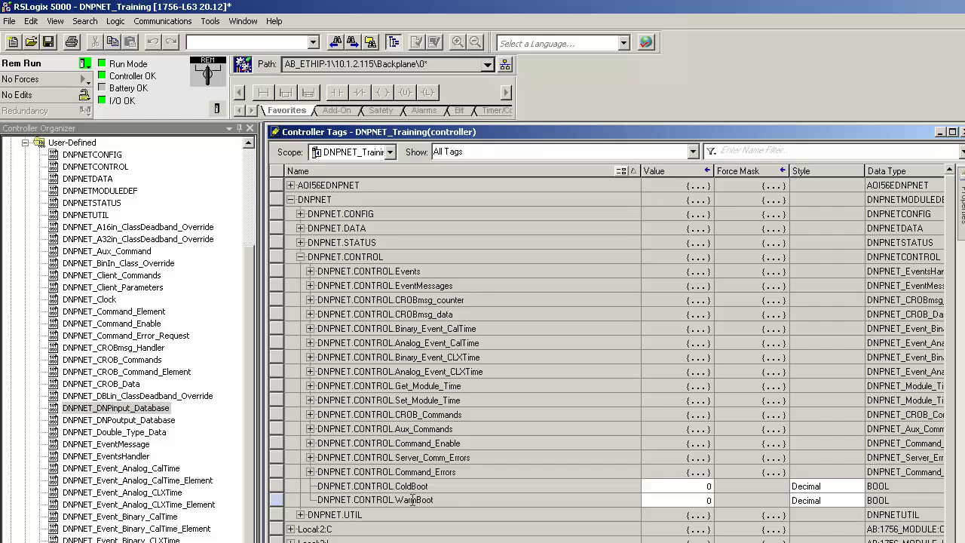
Set DNPNET.CONTROL.WarmBoot to 1 to trigger a warm boot of the module.
left_click(705, 500)
type("1")
key("Return")
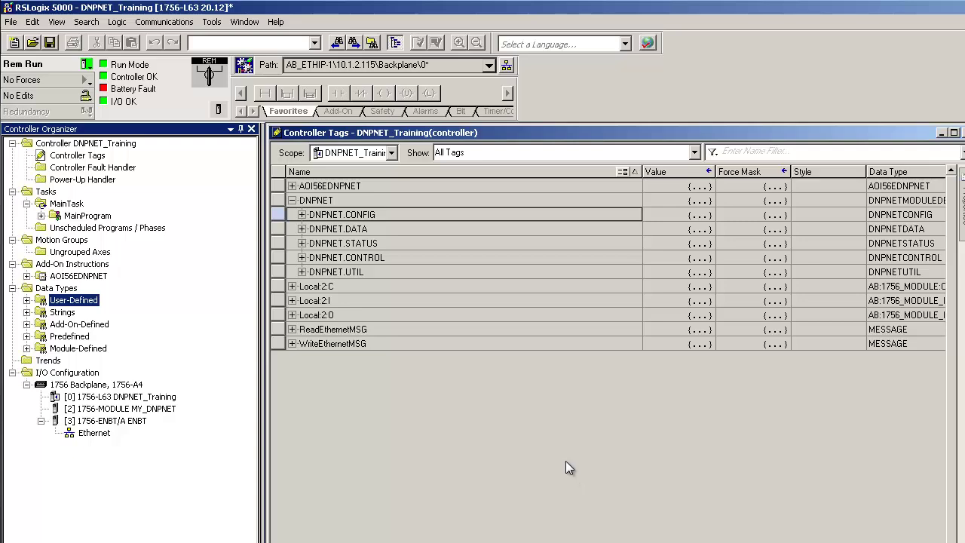
Under DNPNET.DATA.DNPin.Analog16, set elements [1] to [4] to 1, 2, 3 and 4.
left_click(301, 229)
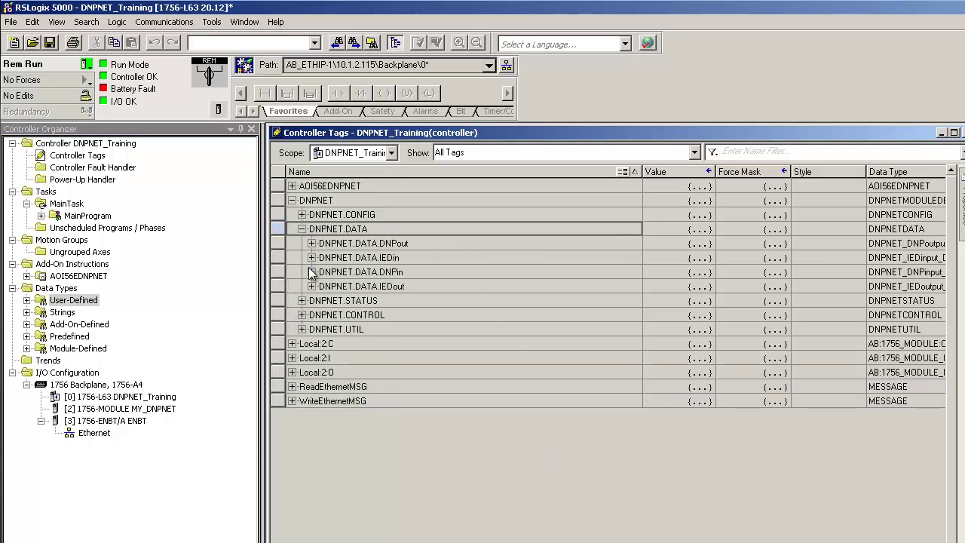
left_click(311, 272)
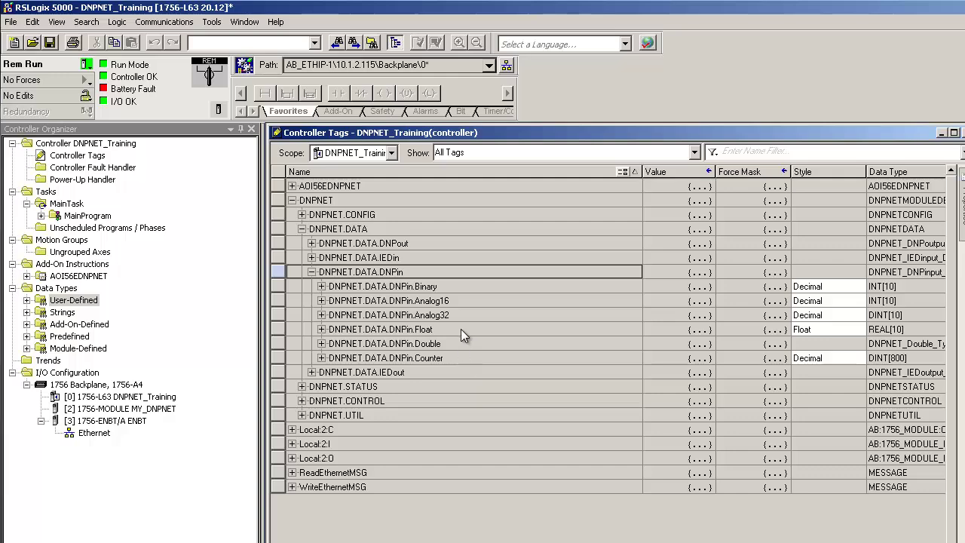
left_click(321, 301)
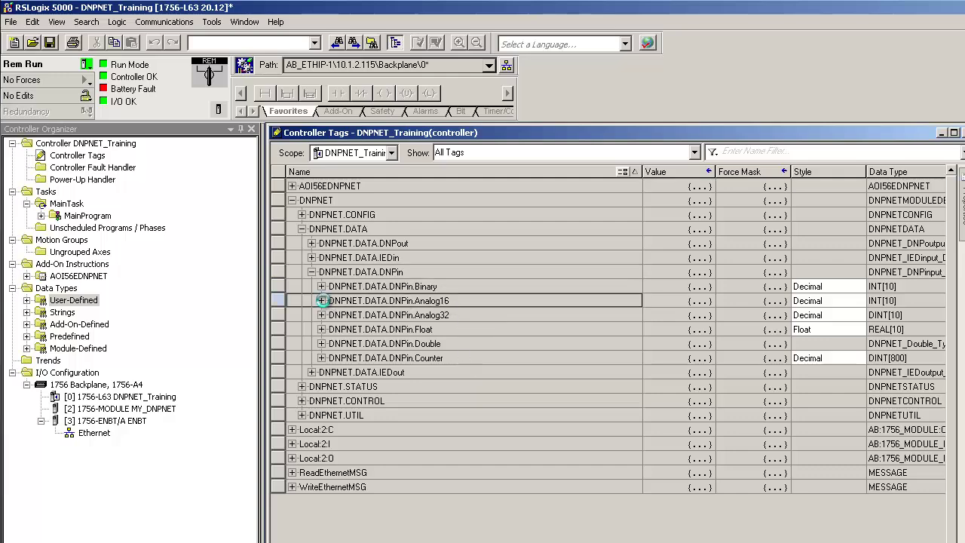
left_click(710, 330)
type("1")
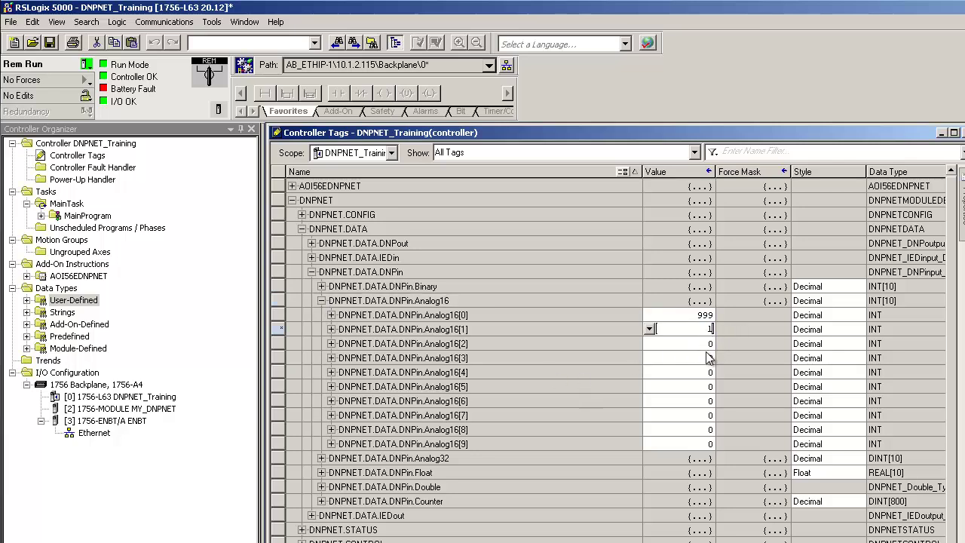
left_click(710, 343)
type("2")
left_click(711, 358)
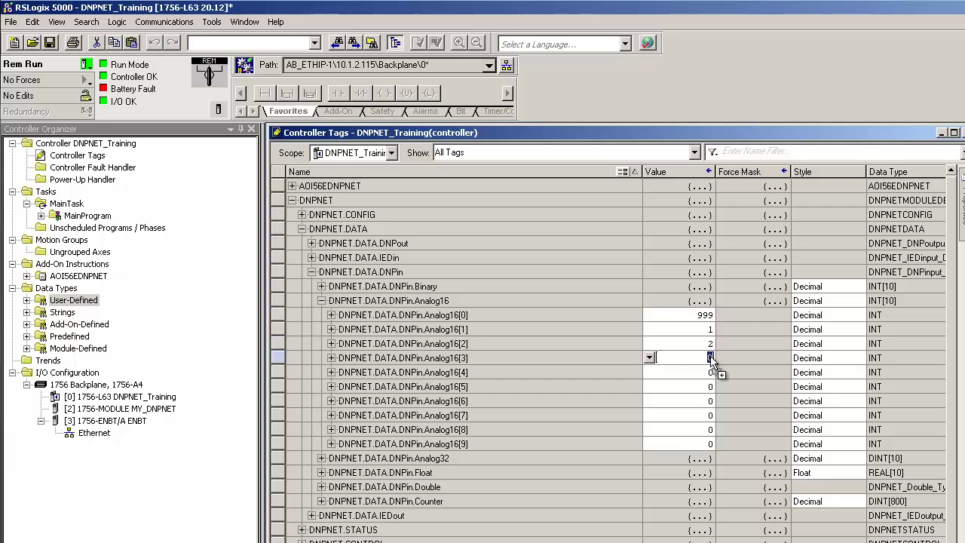
type("30")
key("BackSpace")
left_click(716, 370)
type("4")
key("Return")
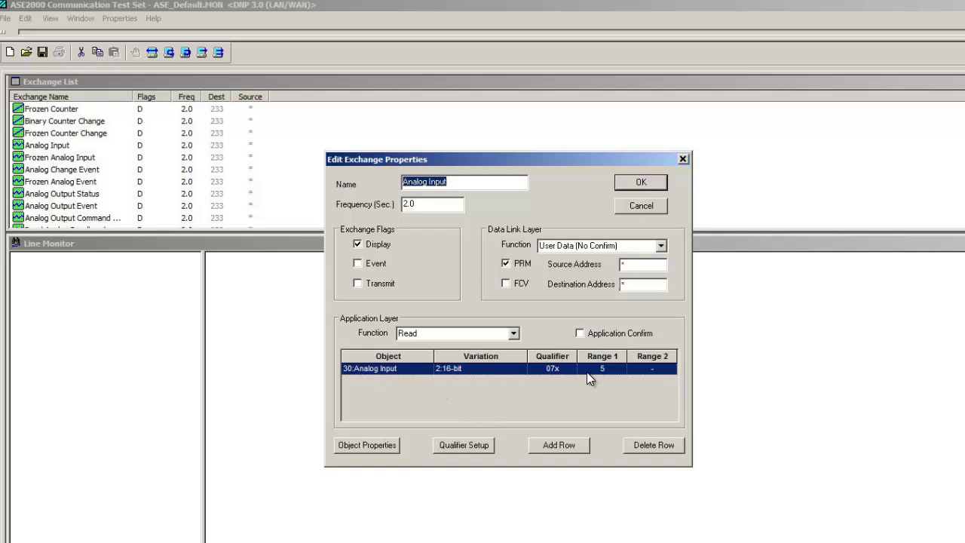
In ASE2000, accept the Analog Input exchange properties with object 30, 16-bit variation, qualifier 07x and range 5.
left_click(655, 182)
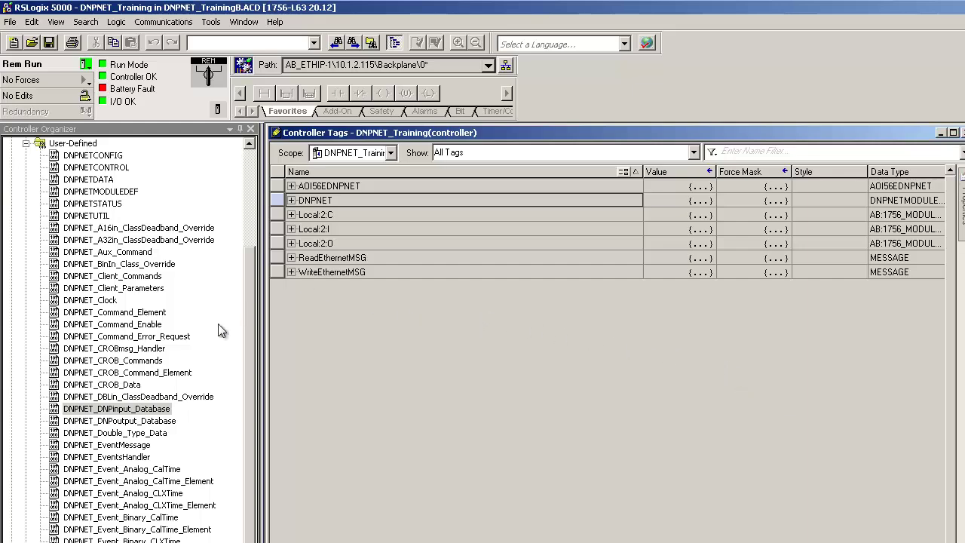
In RSLogix 5000, open the DNPNET_DNPinput_Database data type and examine the Analog16, Analog32, Float and Double array sizes.
double_click(146, 411)
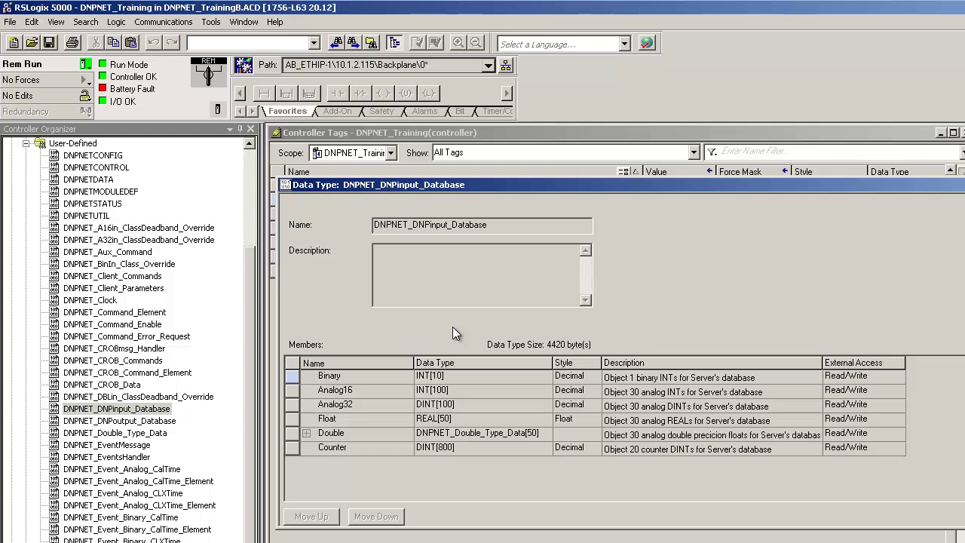
left_click(386, 395)
left_click(501, 389)
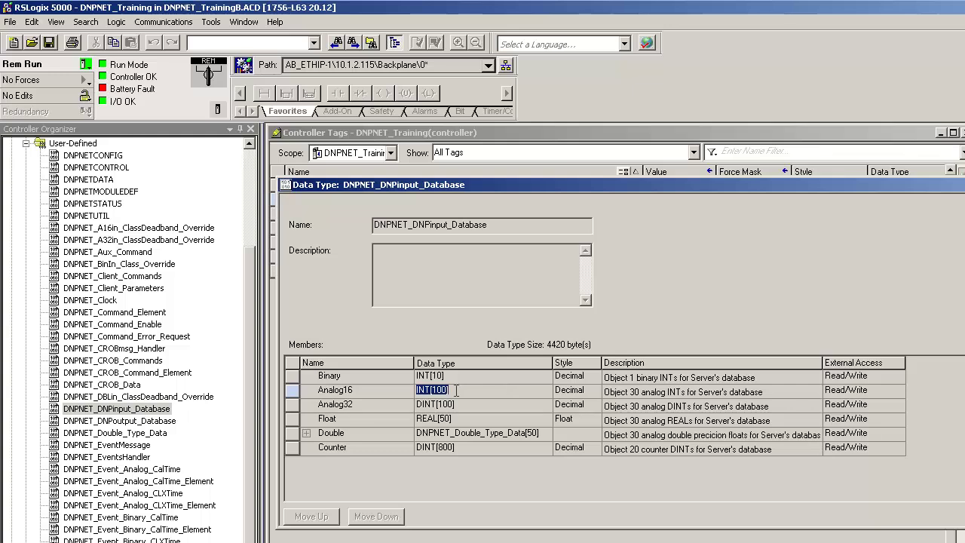
left_click(379, 405)
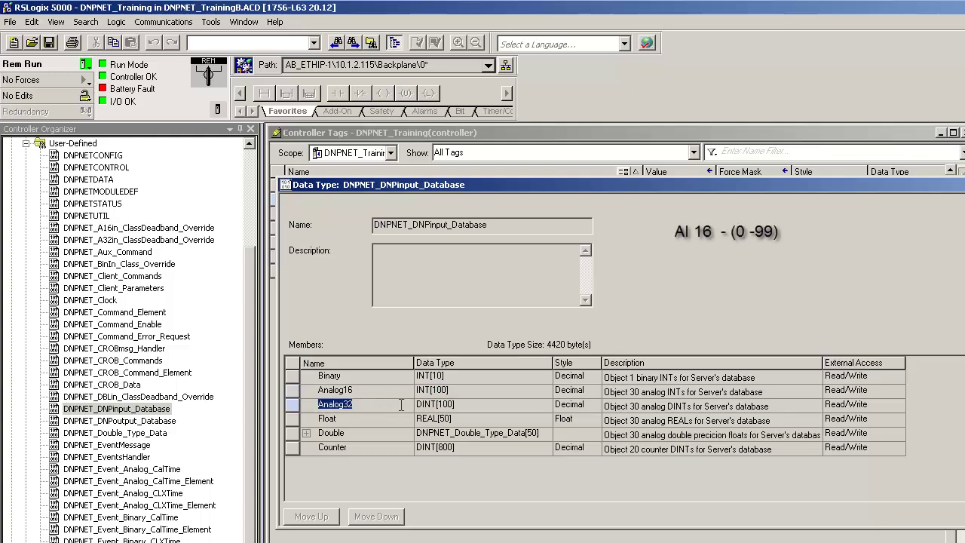
left_click(484, 404)
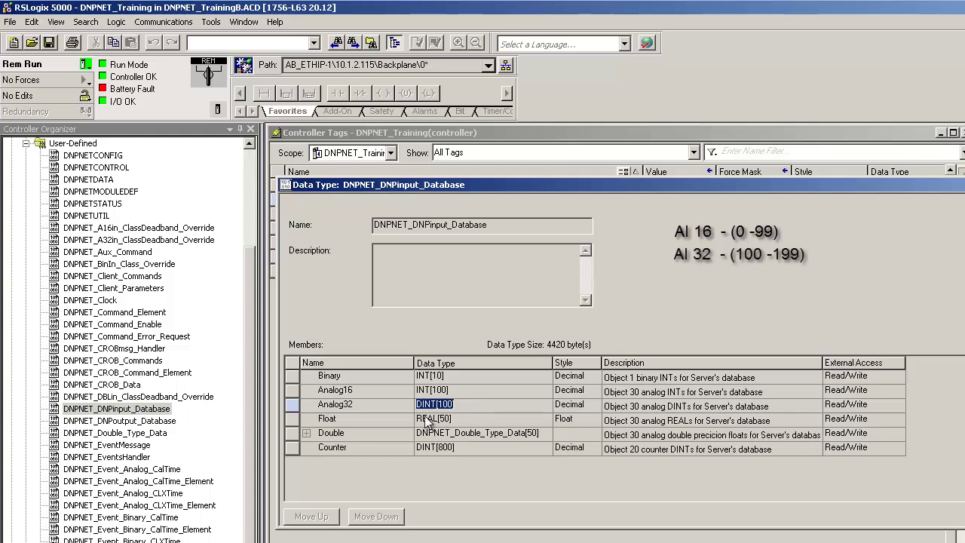
left_click(379, 421)
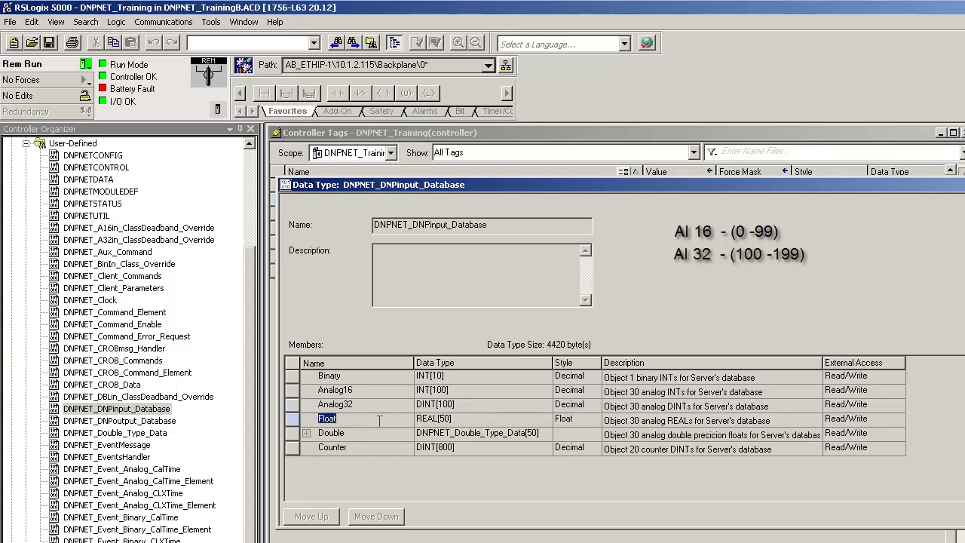
left_click(478, 420)
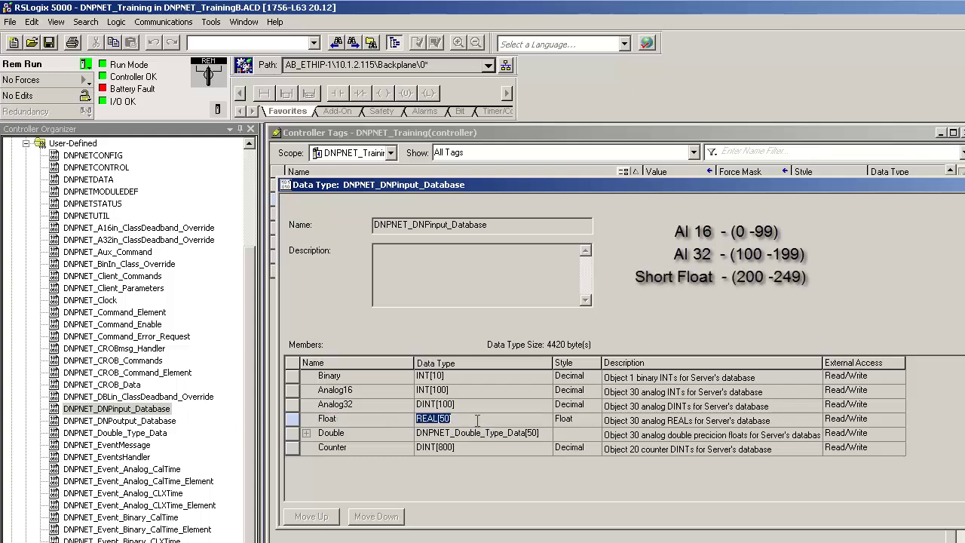
left_click(385, 434)
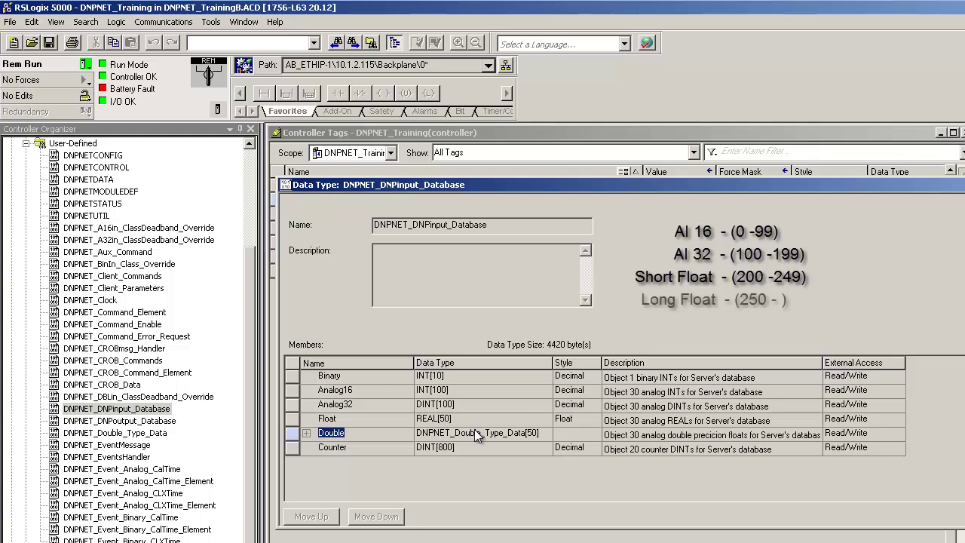
Recheck the Analog16 and Analog32 array sizes in the data type and look at its Binary and Counter members.
left_click(410, 393)
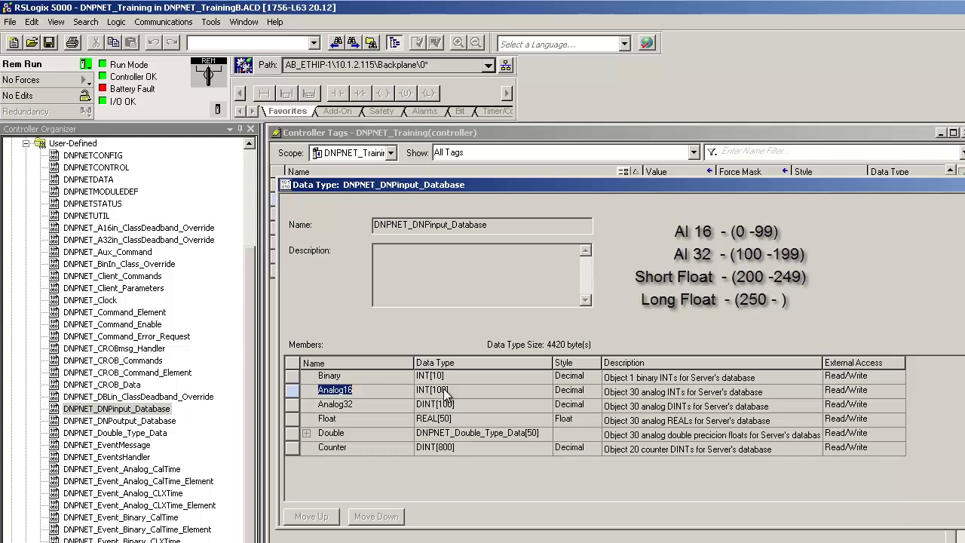
left_click(445, 390)
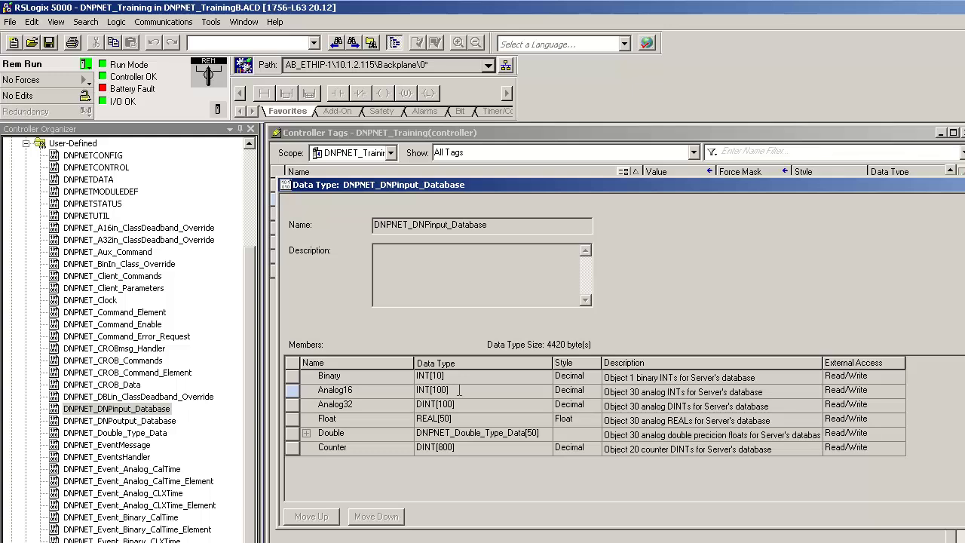
left_click(443, 405)
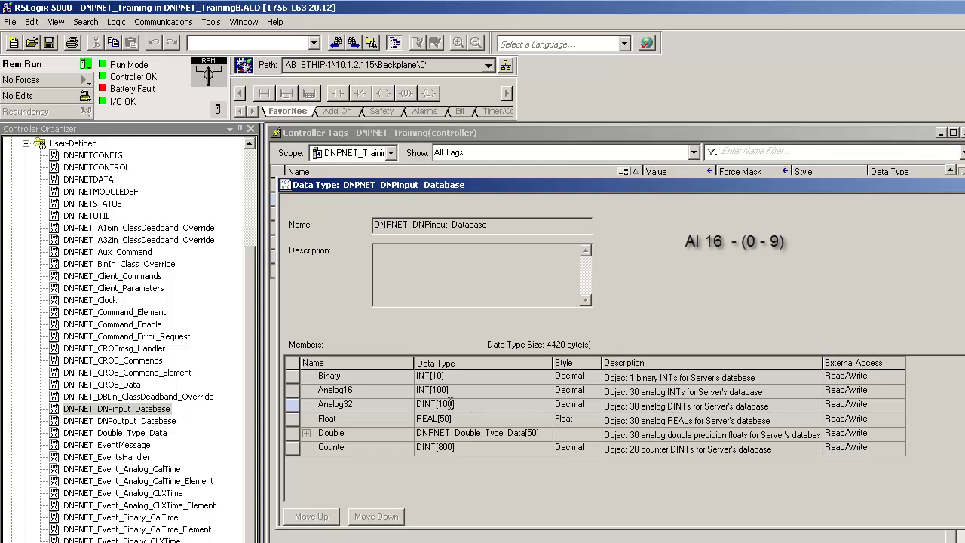
left_click(351, 375)
left_click(350, 375)
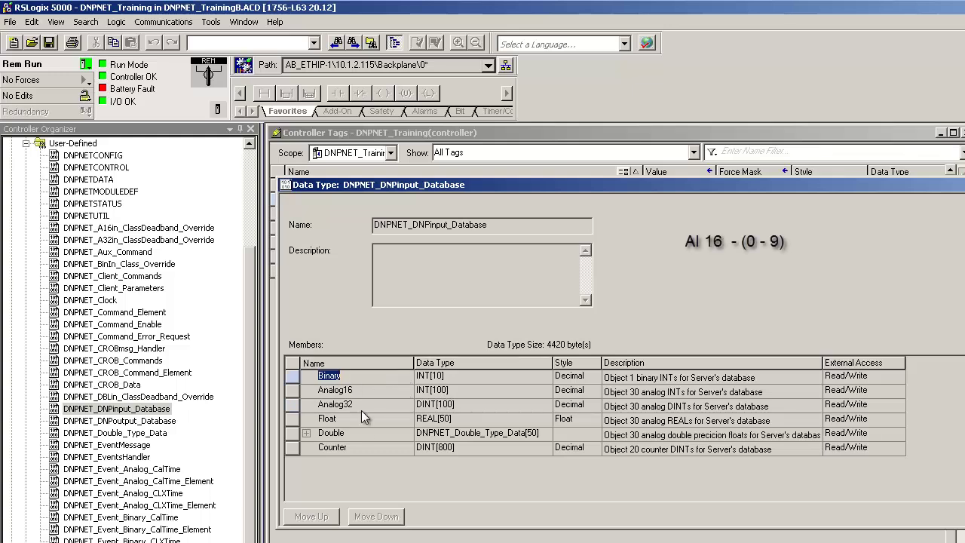
double_click(356, 446)
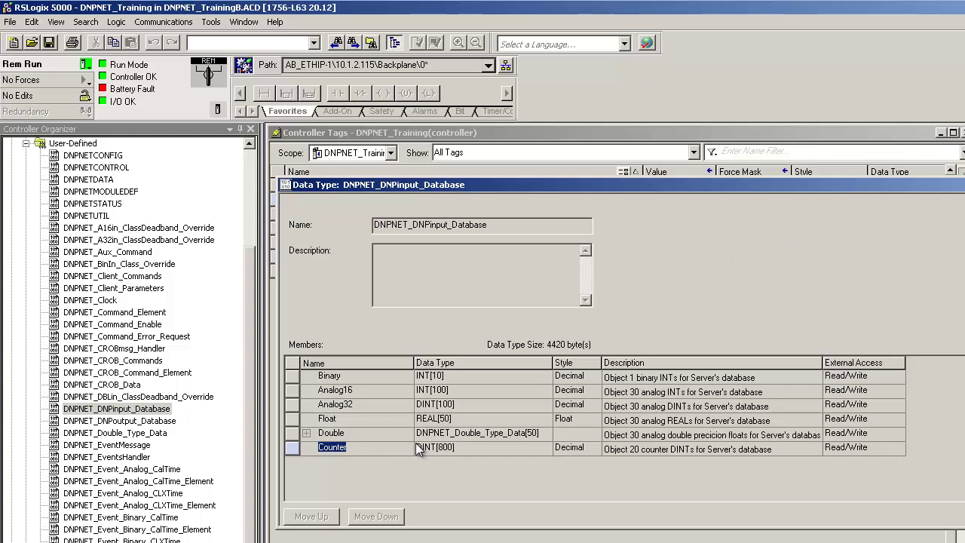
double_click(370, 389)
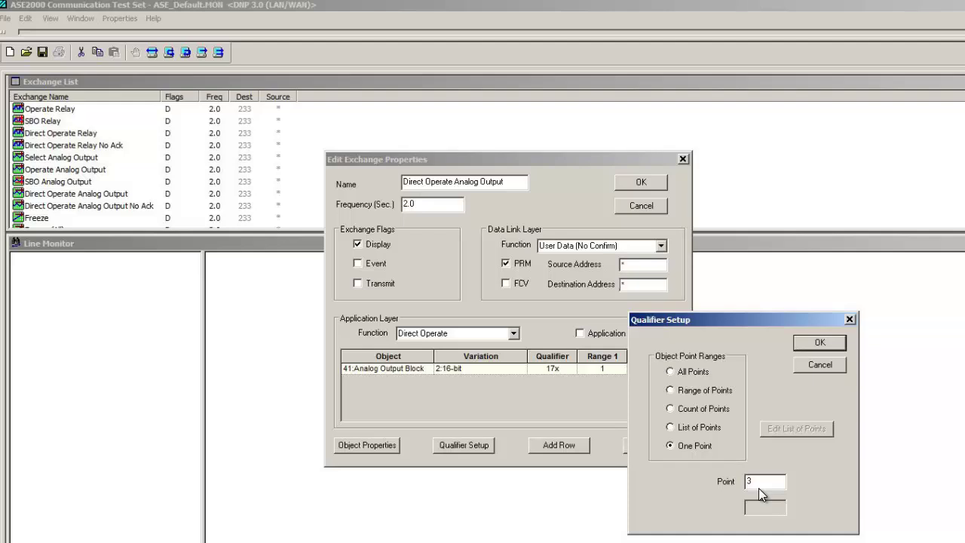
In ASE2000, accept One Point with point 3 as the qualifier of the Direct Operate Analog Output exchange.
left_click(818, 343)
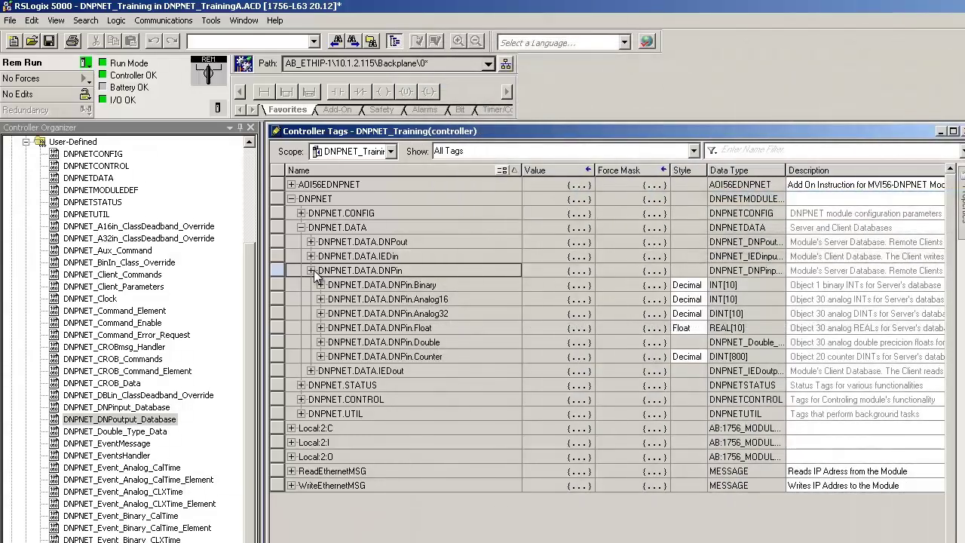
In RSLogix 5000, check the value of DNPNET.DATA.DNPout.Analog16[3], then collapse the DNPout tags.
left_click(311, 270)
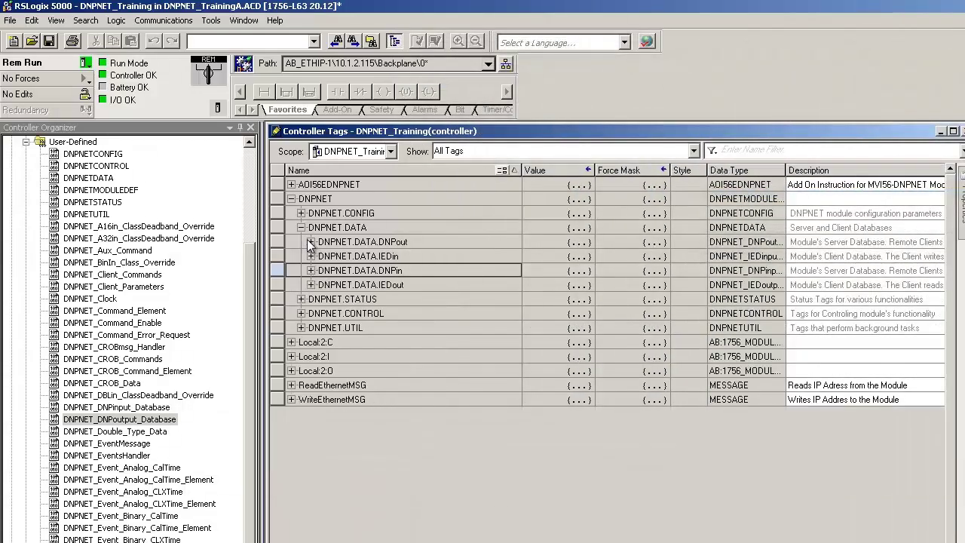
left_click(310, 242)
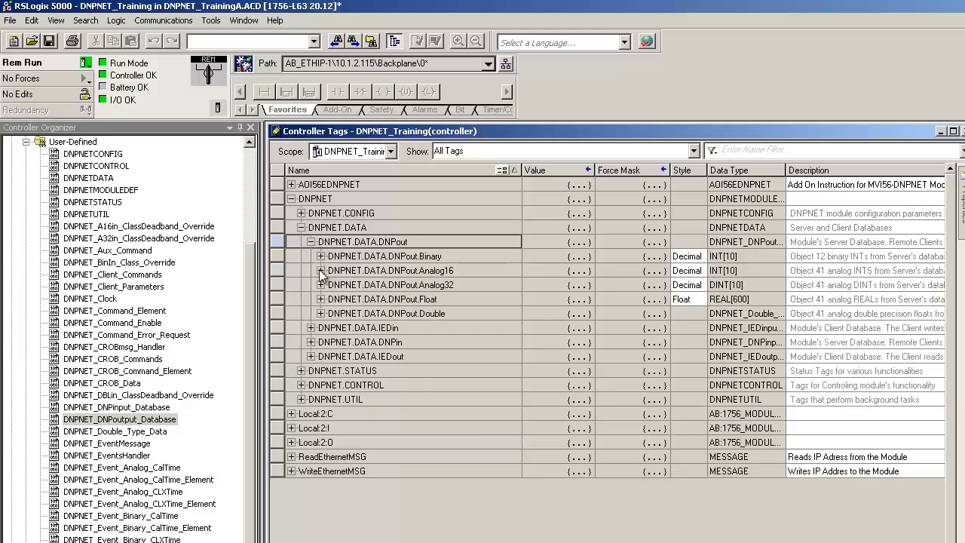
left_click(321, 271)
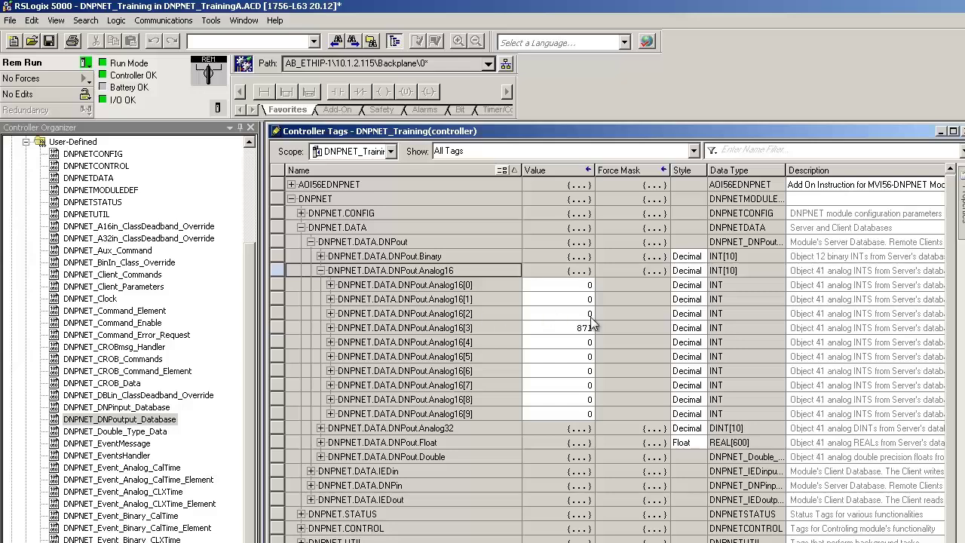
double_click(480, 327)
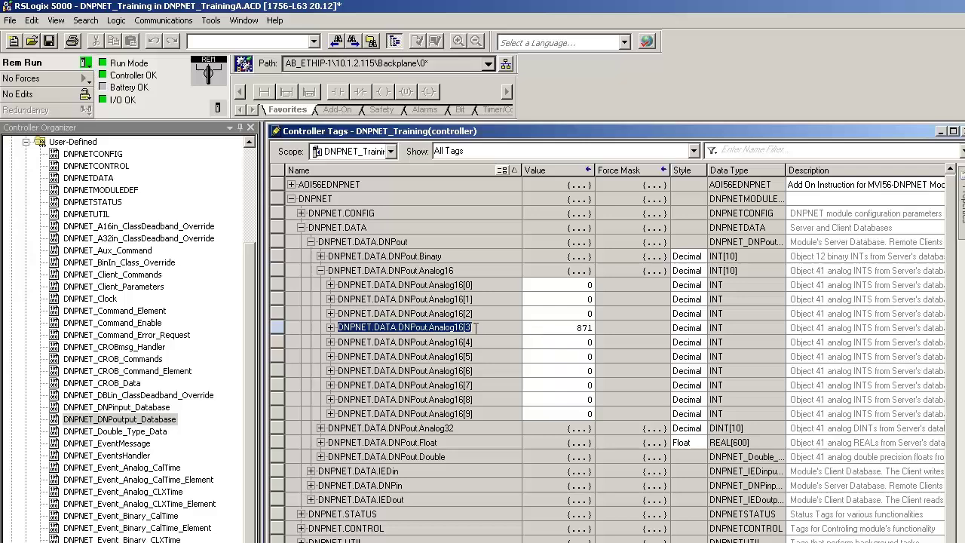
left_click(551, 328)
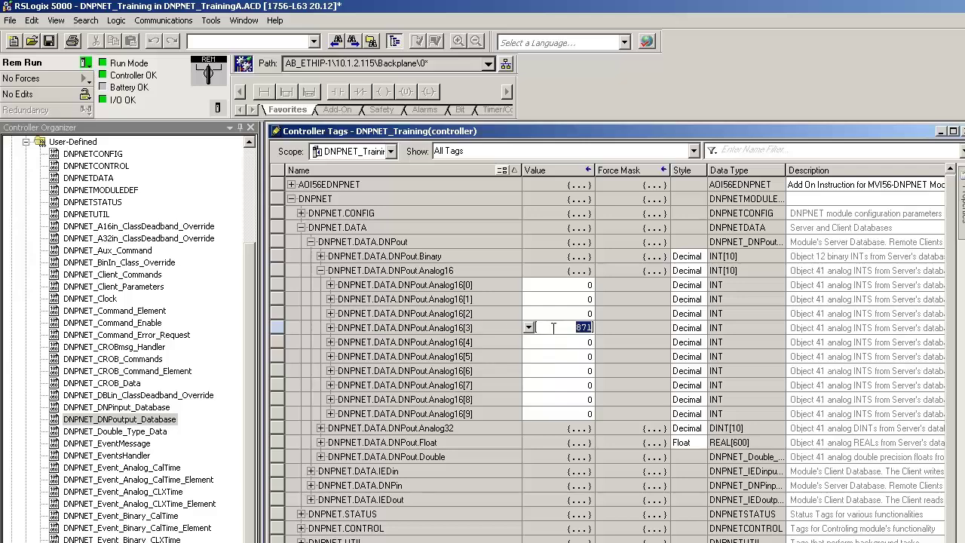
left_click(321, 271)
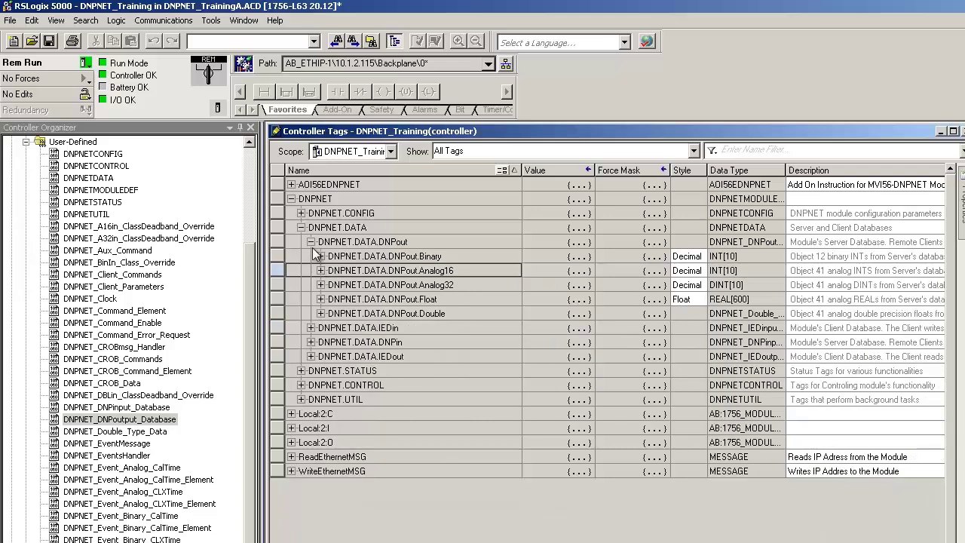
left_click(310, 241)
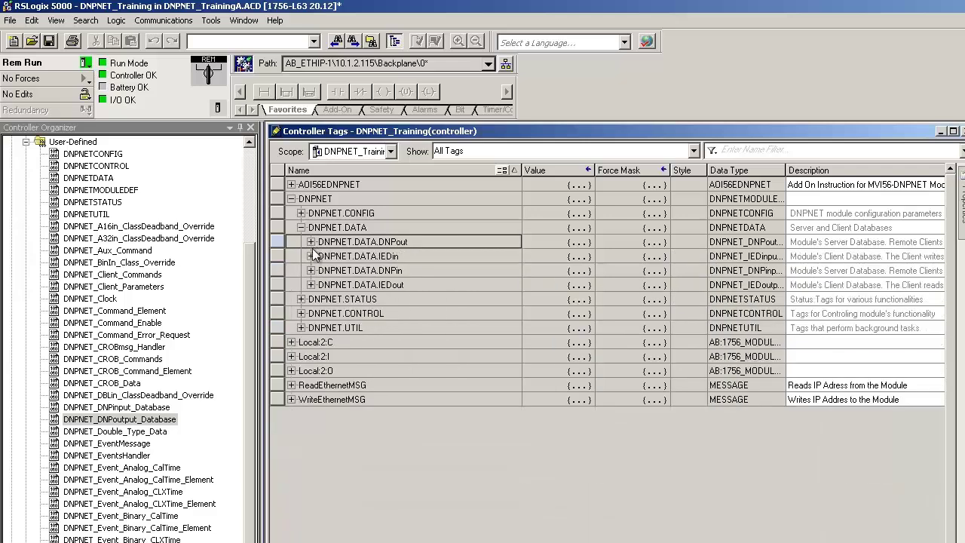
Expand DNPNET.DATA.DNPin.Binary[0] and set its bits 0, 1 and 2 to 1.
left_click(309, 270)
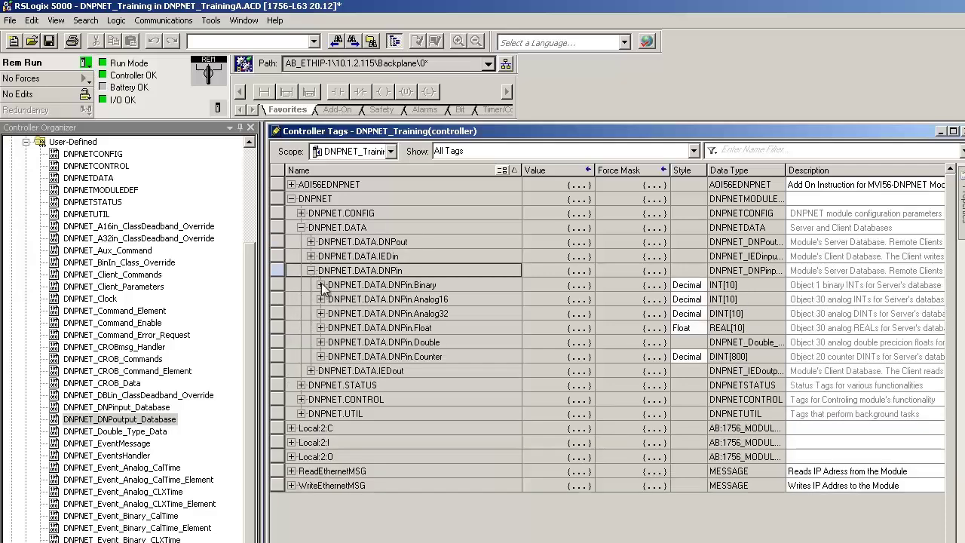
left_click(320, 284)
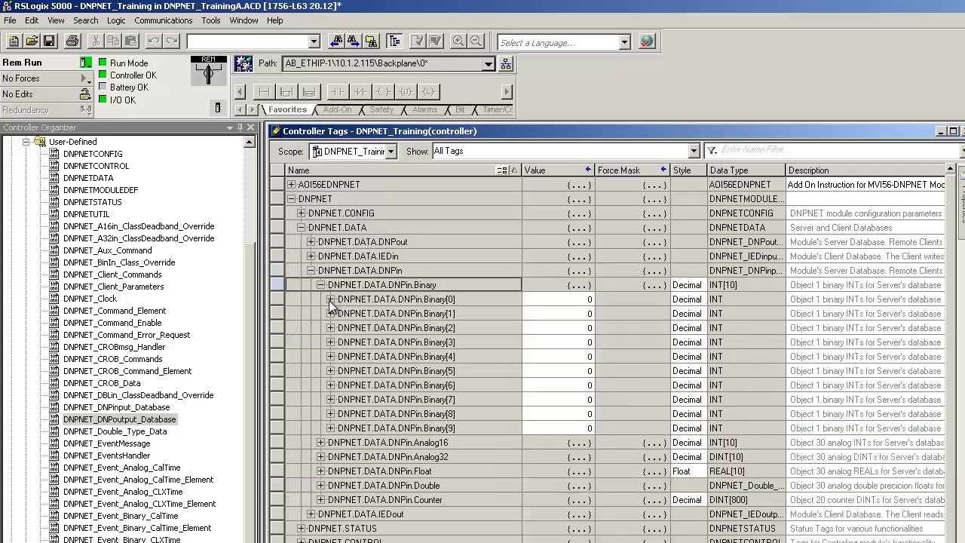
left_click(332, 303)
left_click(330, 299)
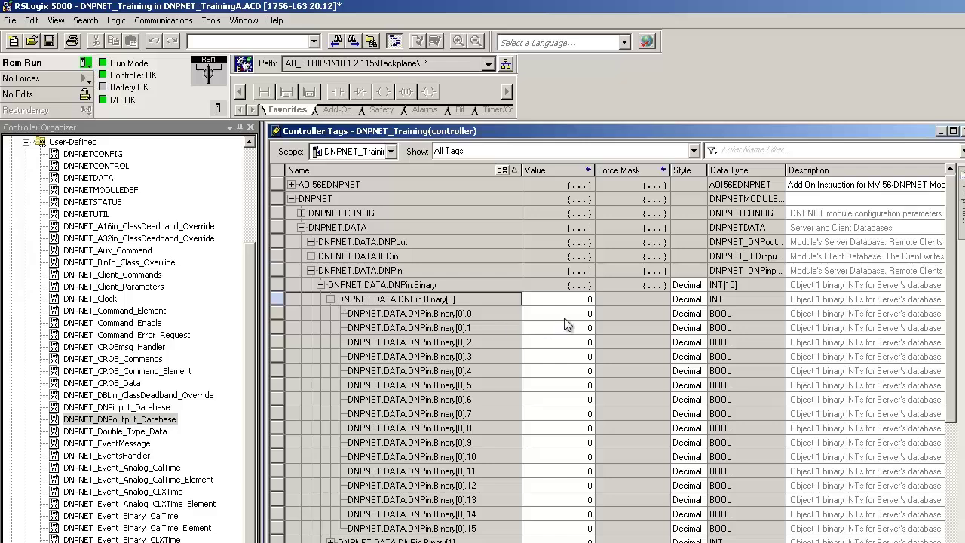
left_click(589, 313)
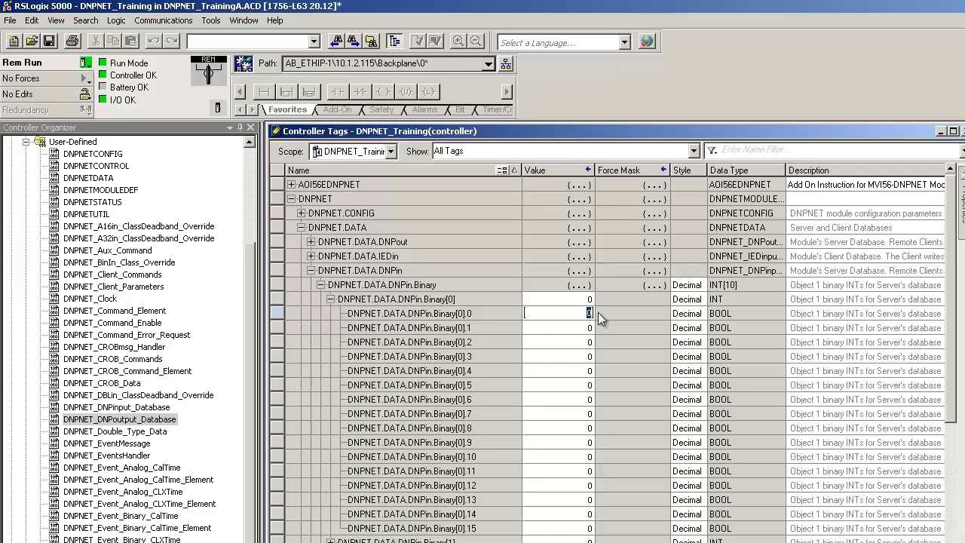
type("1")
key("Return")
type("1")
key("Return")
type("1")
Set bit 15 of DNPNET.DATA.DNPin.Binary[0] to 1.
scroll(587, 389, "down", 1)
left_click(597, 486)
type("1")
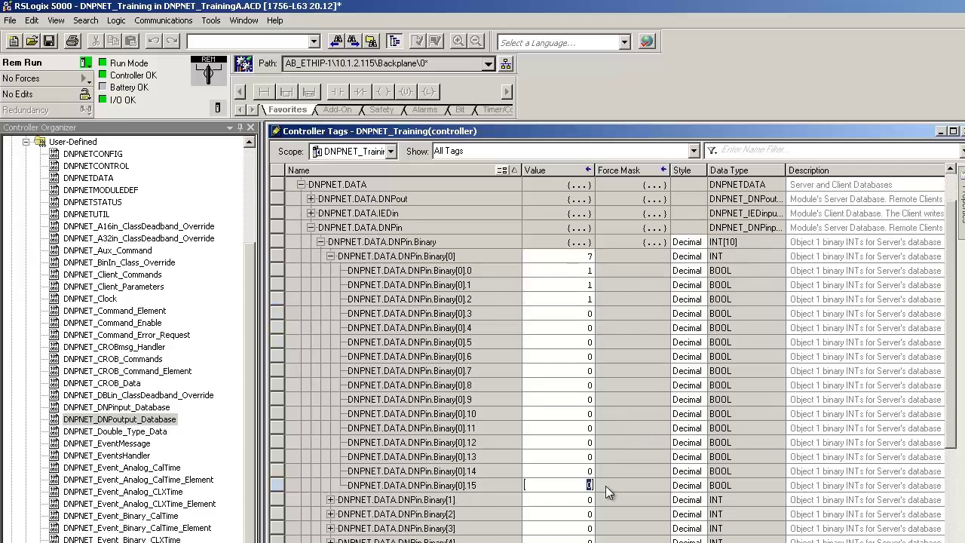
left_click(620, 428)
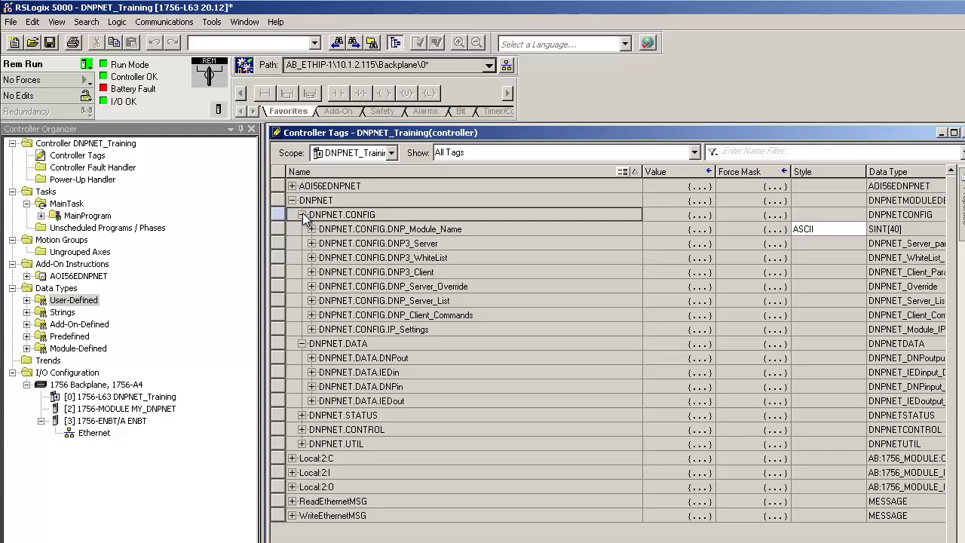
Expand DNPNET.CONFIG.DNP3_Server and set Analog16_Input_Deadband to 100.
left_click(310, 242)
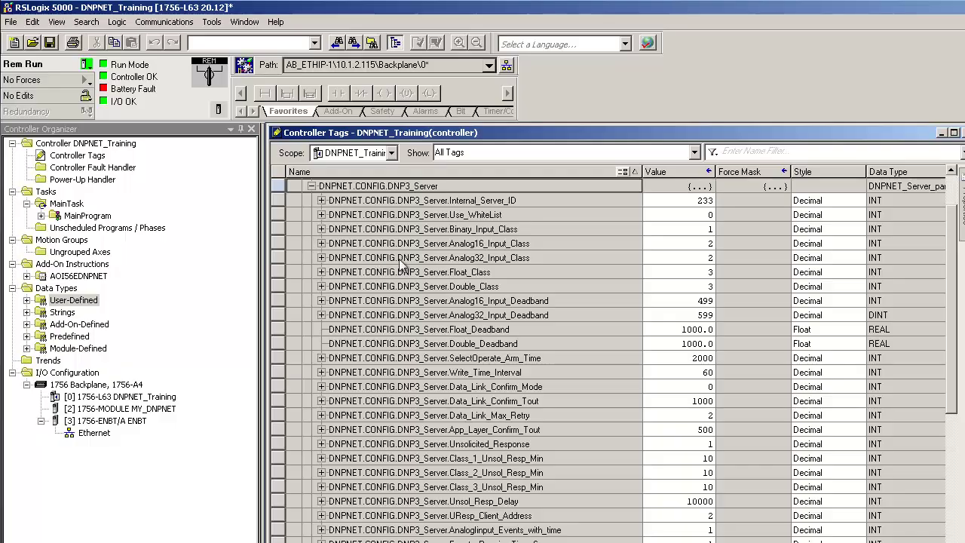
left_click(524, 302)
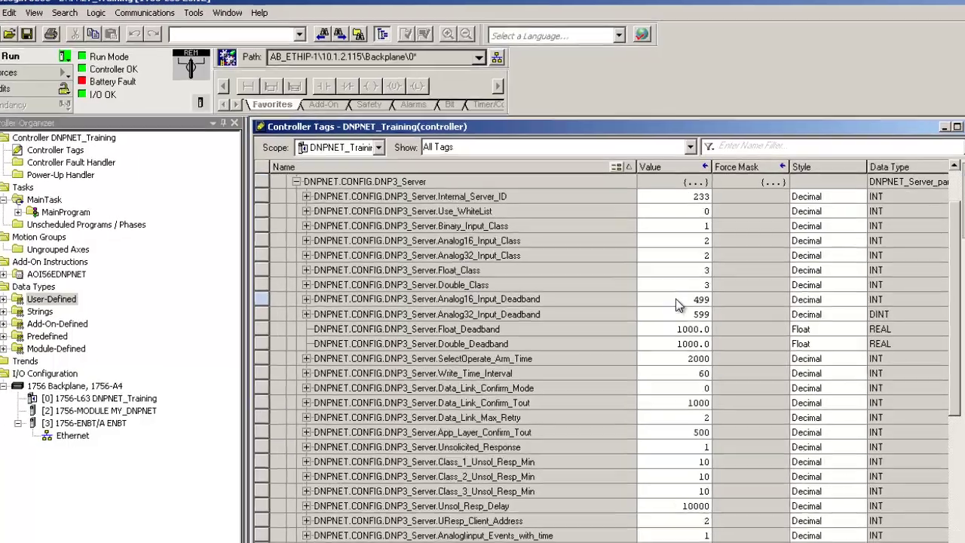
left_click(677, 302)
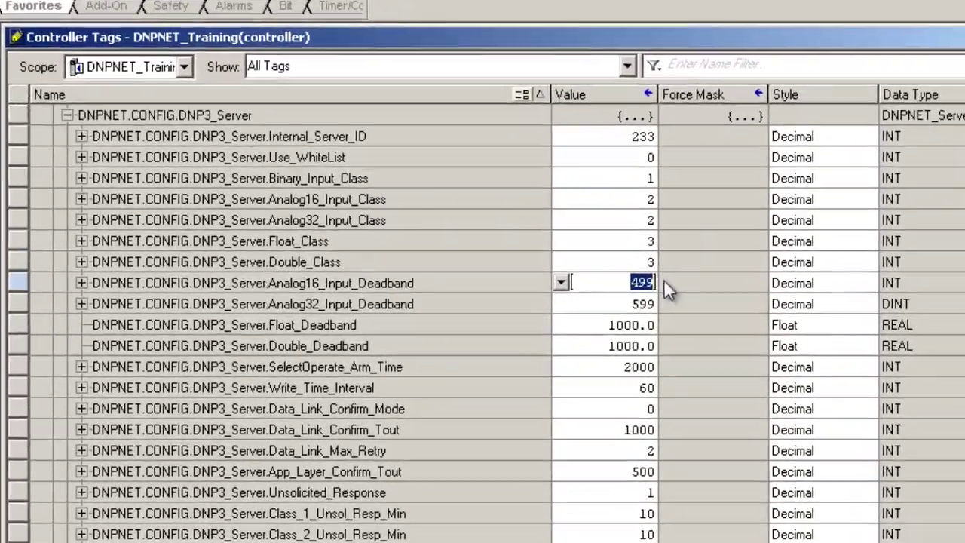
type("100")
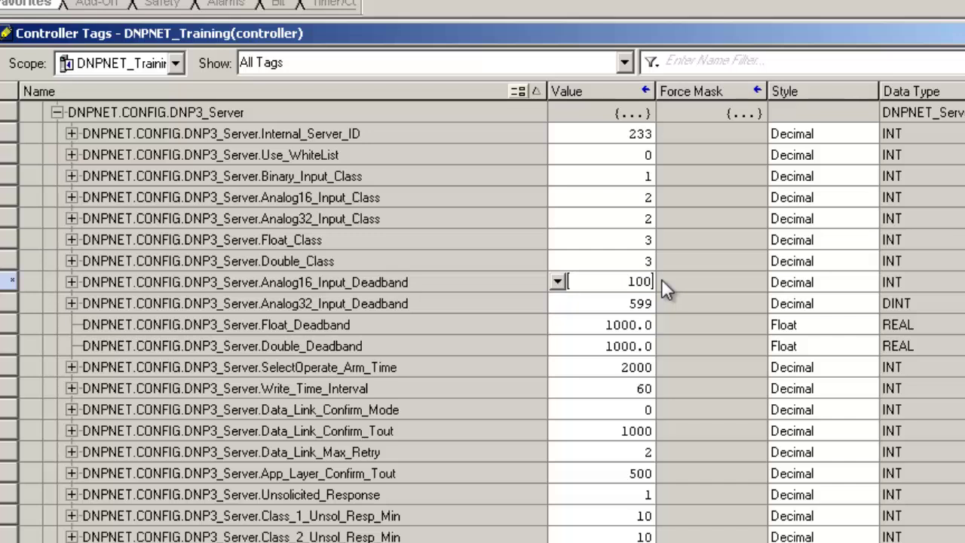
key("Return")
Check the Analog16_Input_Class and Analog16_Input_Deadband values, then collapse the DNP3_Server and DNPNET.CONFIG tags.
left_click(639, 201)
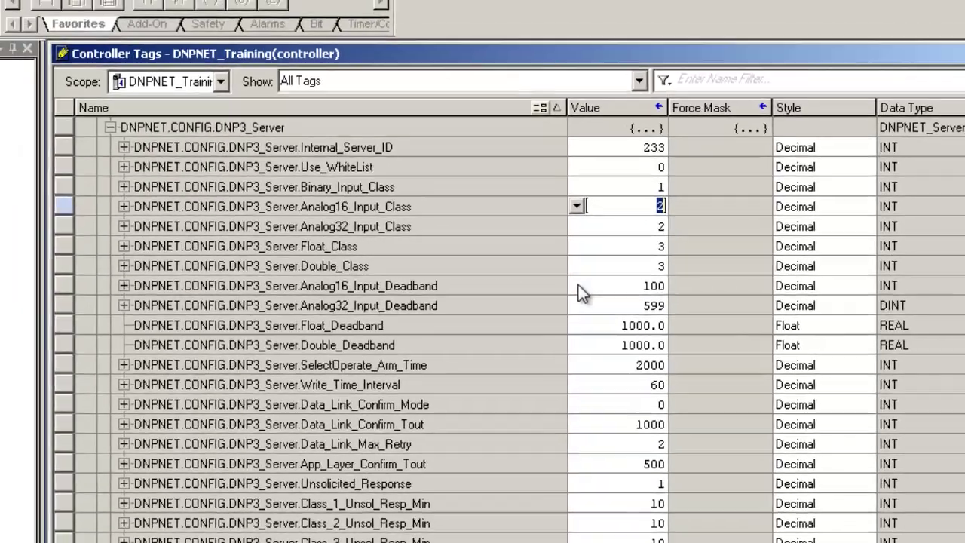
left_click(561, 281)
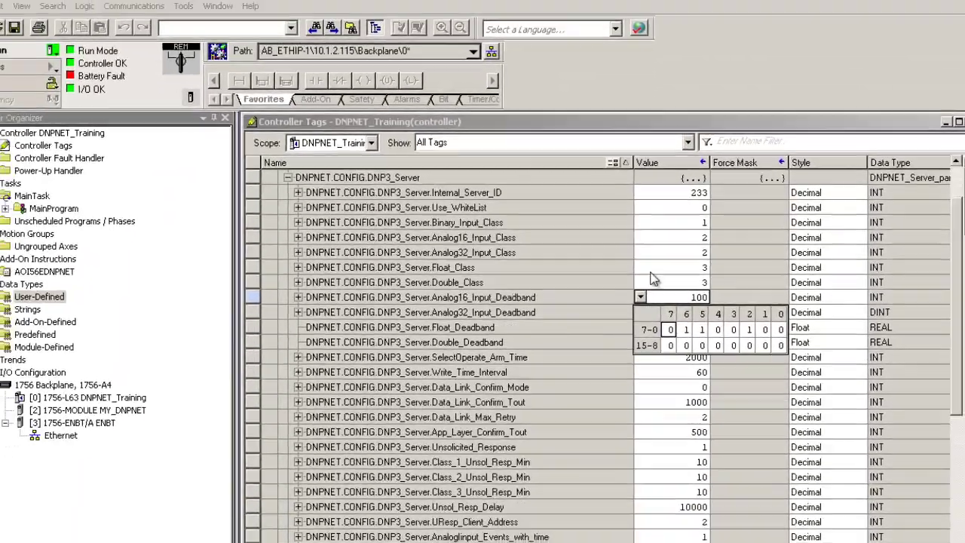
key("Up")
key("Up")
scroll(423, 249, "up", 1)
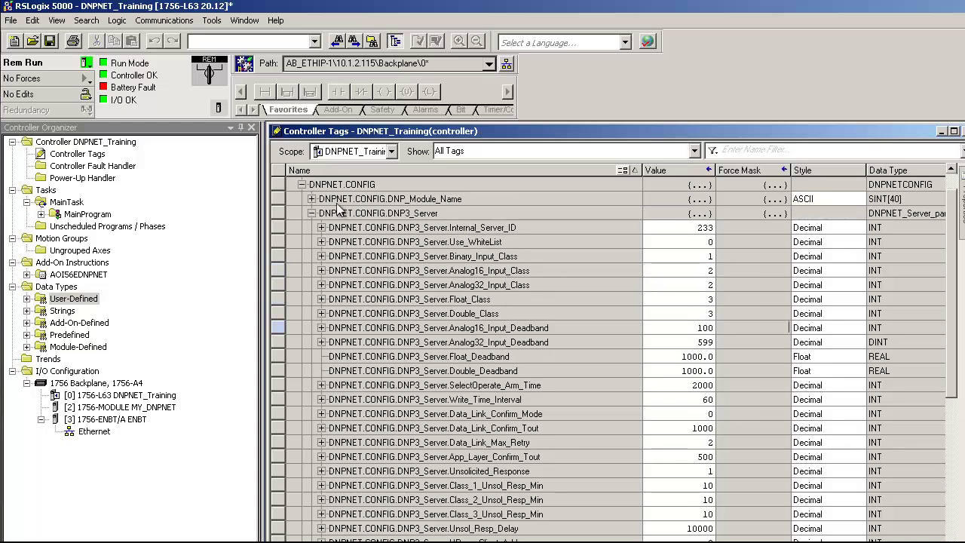
left_click(309, 215)
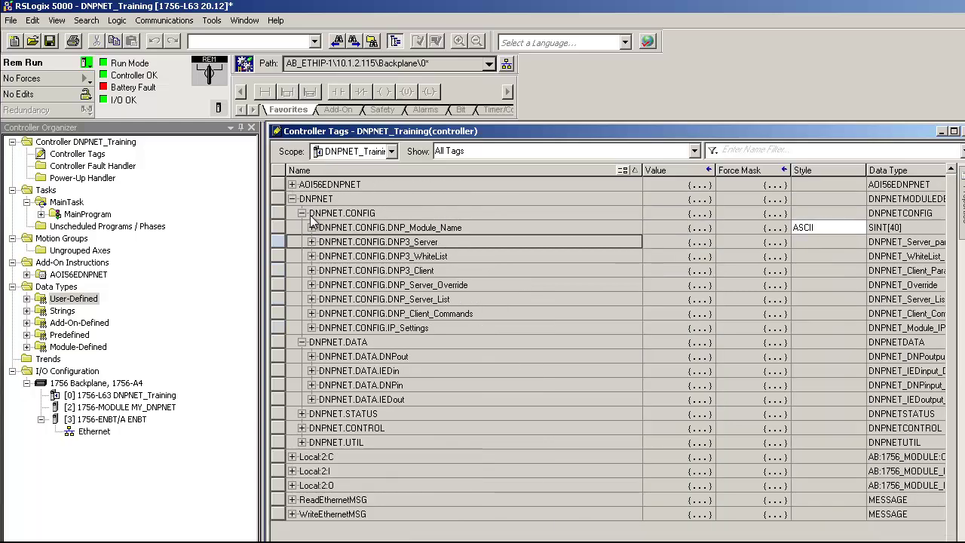
left_click(301, 213)
Expand DNPNET.DATA.DNPin.Analog16 and set Analog16[8] to 99.
left_click(315, 272)
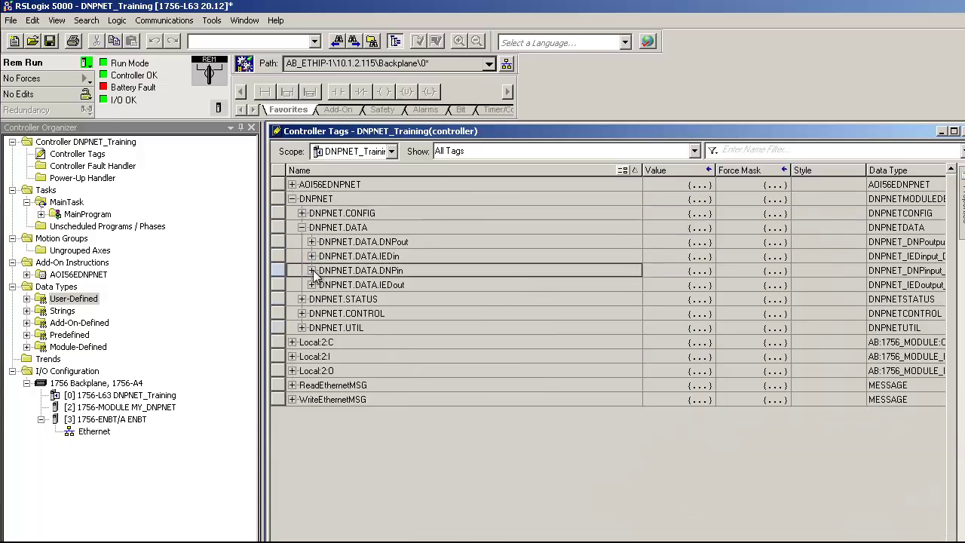
left_click(311, 271)
left_click(321, 300)
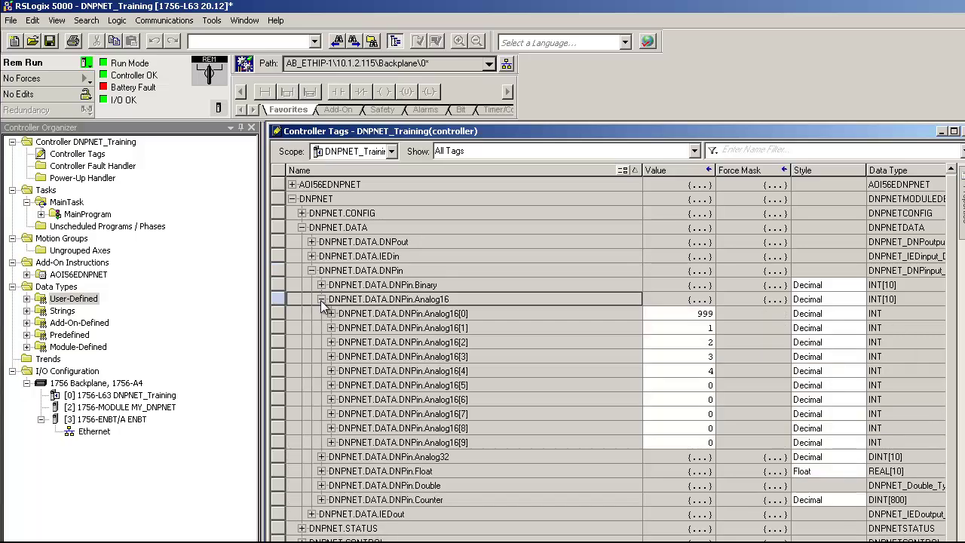
scroll(666, 325, "down", 1)
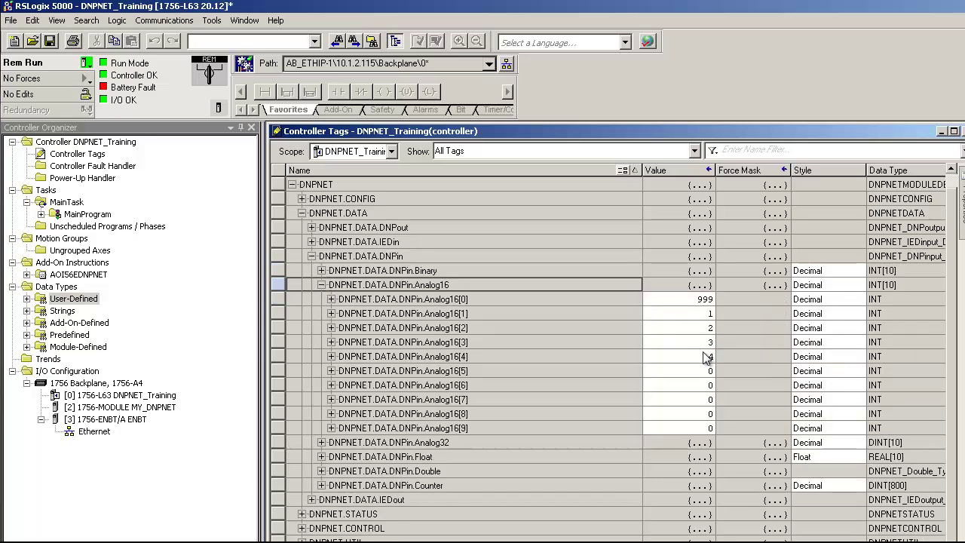
left_click(682, 414)
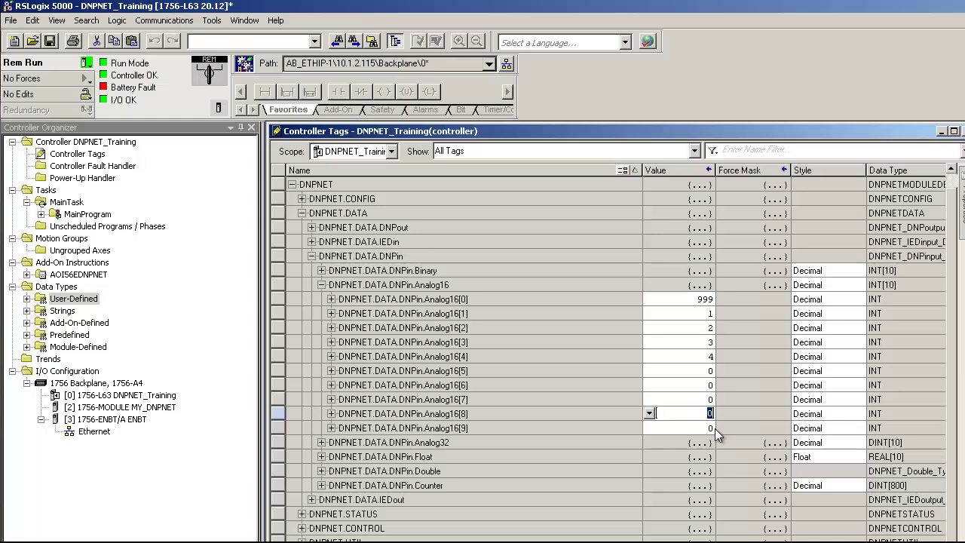
type("99")
key("Return")
left_click(742, 388)
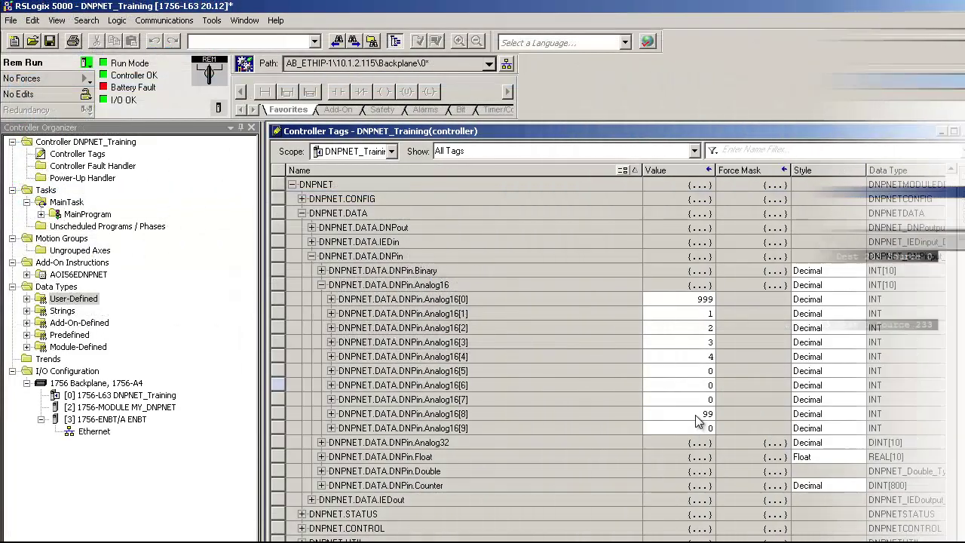
Set DNPNET.DATA.DNPin.Analog16[8] to 100.
double_click(707, 413)
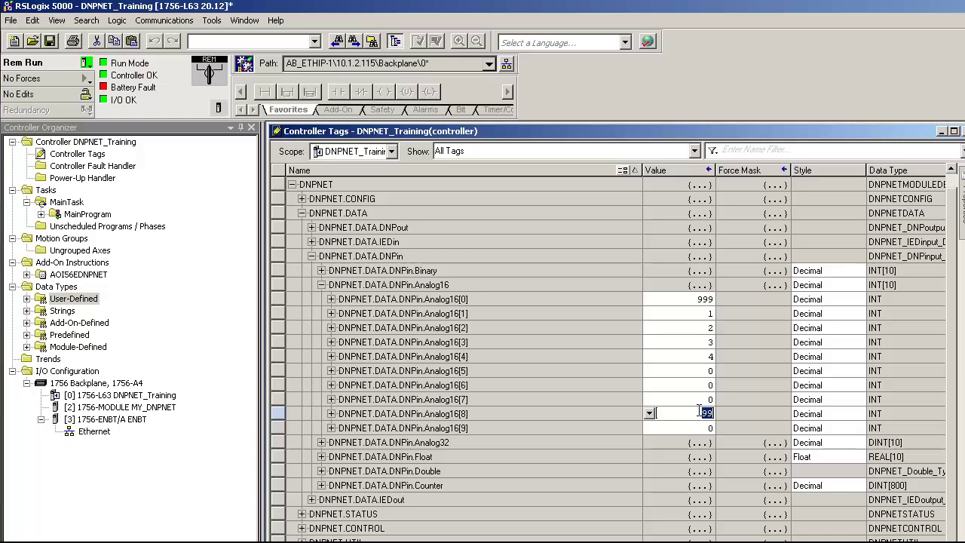
type("100")
key("Return")
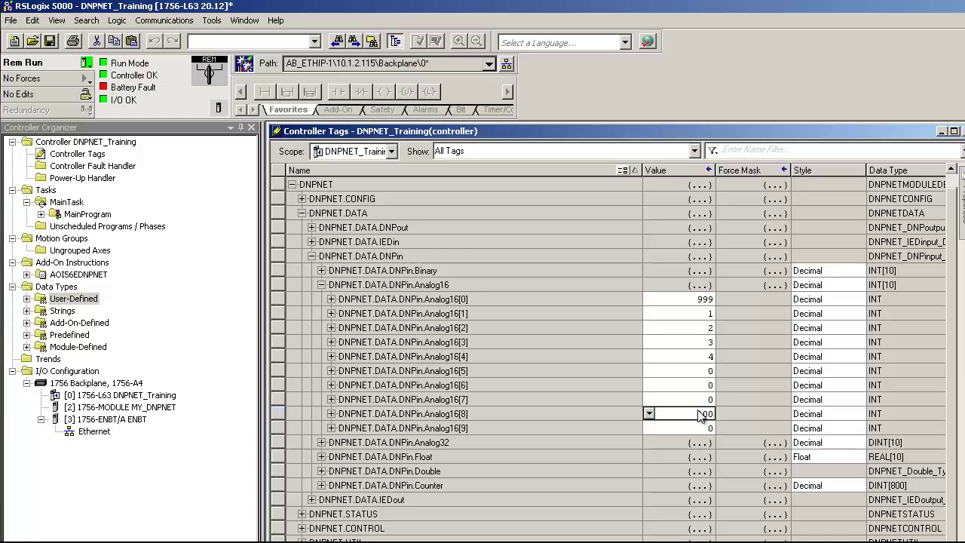
left_click(721, 286)
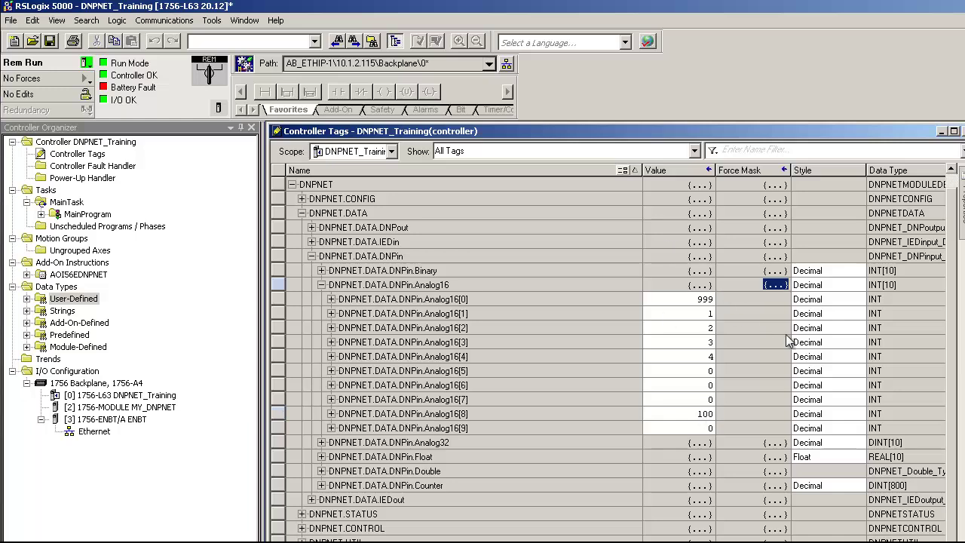
left_click(752, 368)
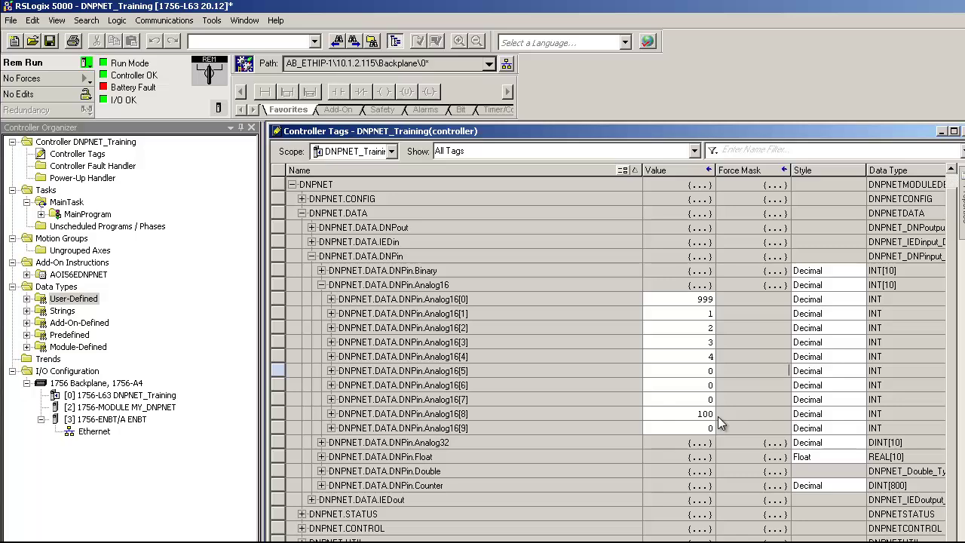
Collapse the DNPNET.DATA tags and expand DNPNET.STATUS.GenStat to view the module's general status values.
left_click(320, 285)
left_click(312, 270)
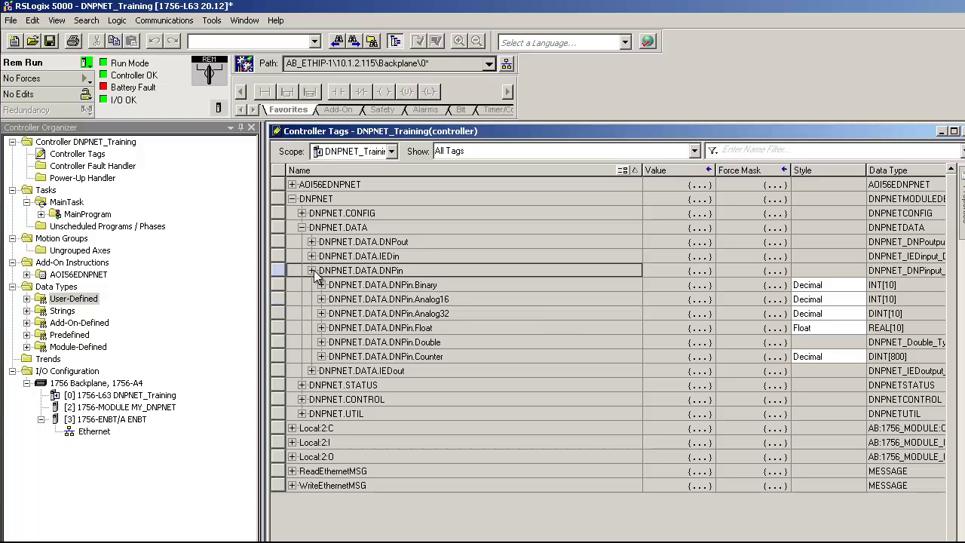
left_click(301, 227)
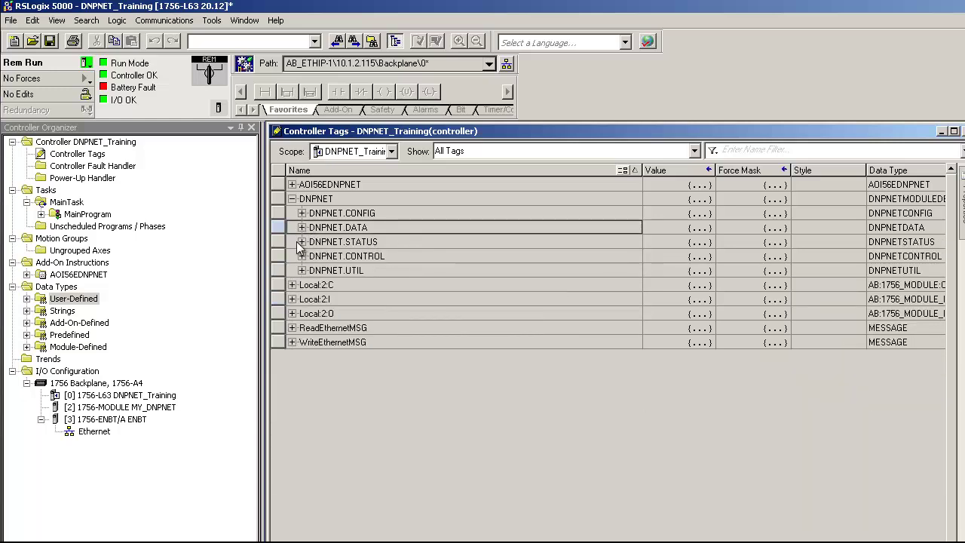
left_click(302, 242)
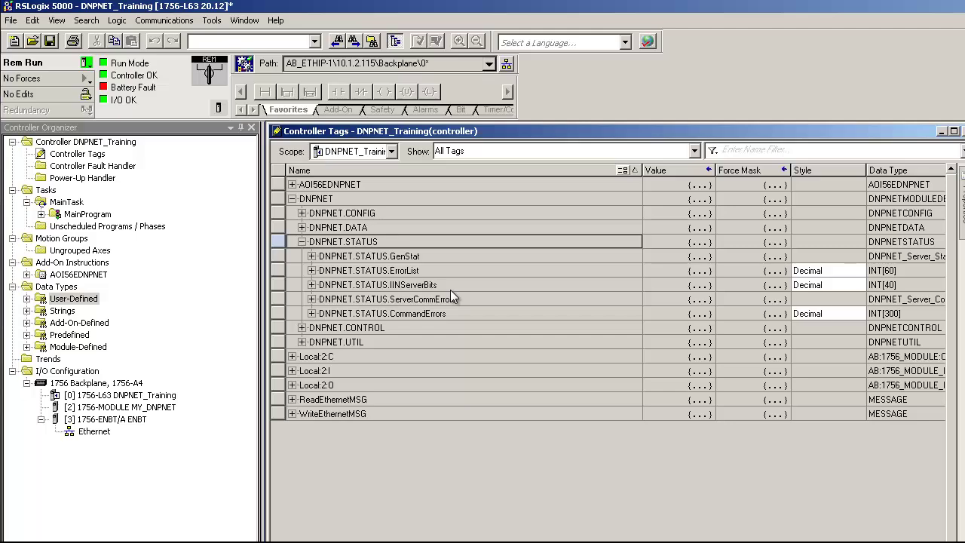
left_click(313, 256)
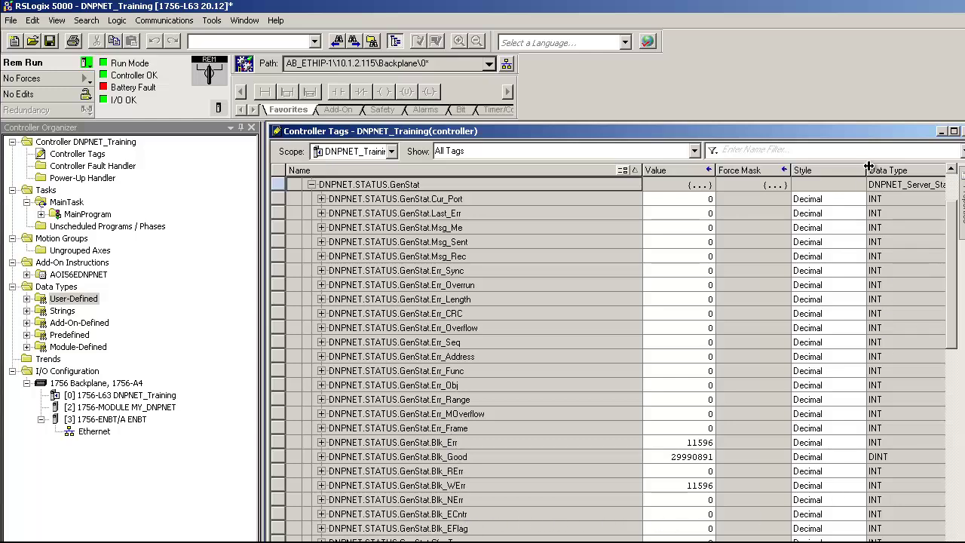
Narrow the Style, Name and Data Type columns to make the GenStat tag descriptions readable.
left_click_drag(869, 166, 829, 167)
left_click_drag(639, 171, 508, 183)
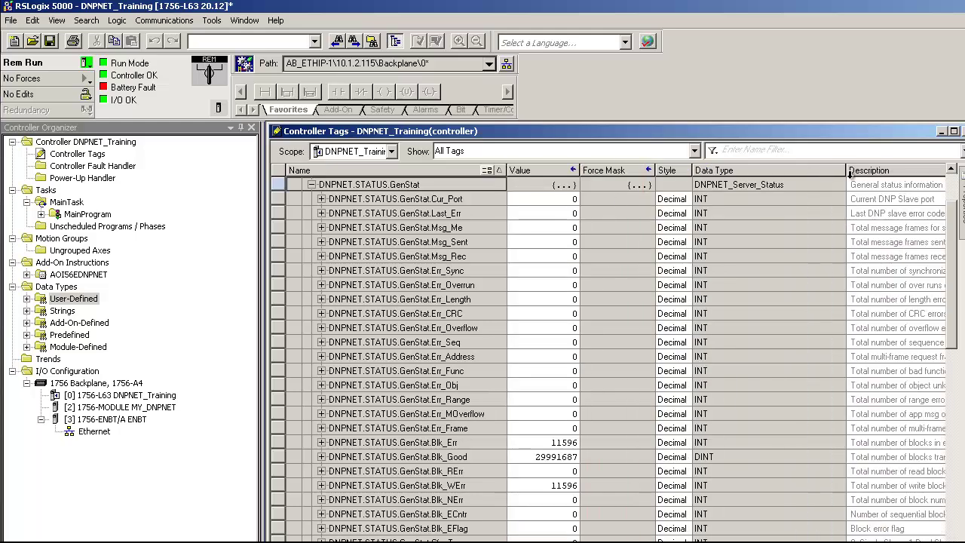
left_click_drag(849, 171, 770, 172)
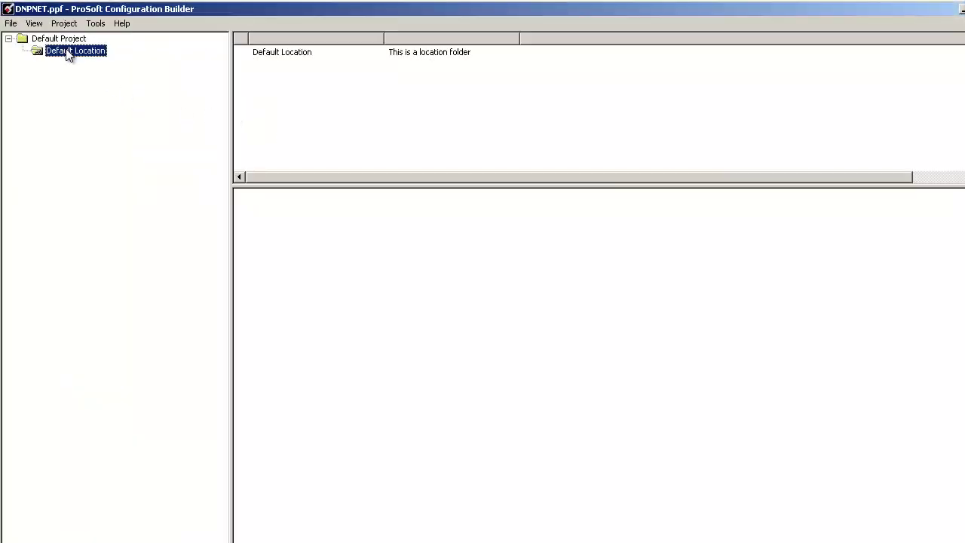
In ProSoft Configuration Builder, add a module to Default Location and assign it the MVI56E-DNPNET module type.
right_click(67, 52)
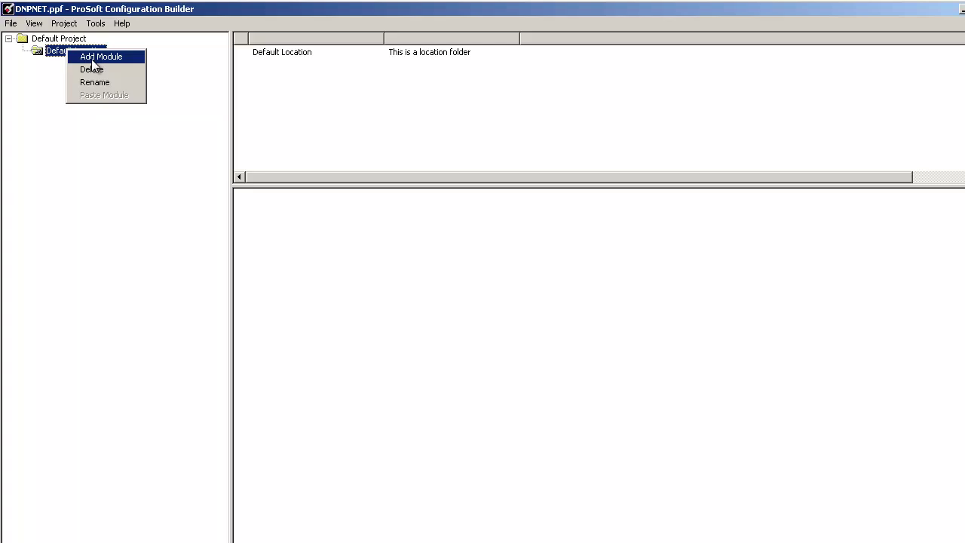
left_click(92, 61)
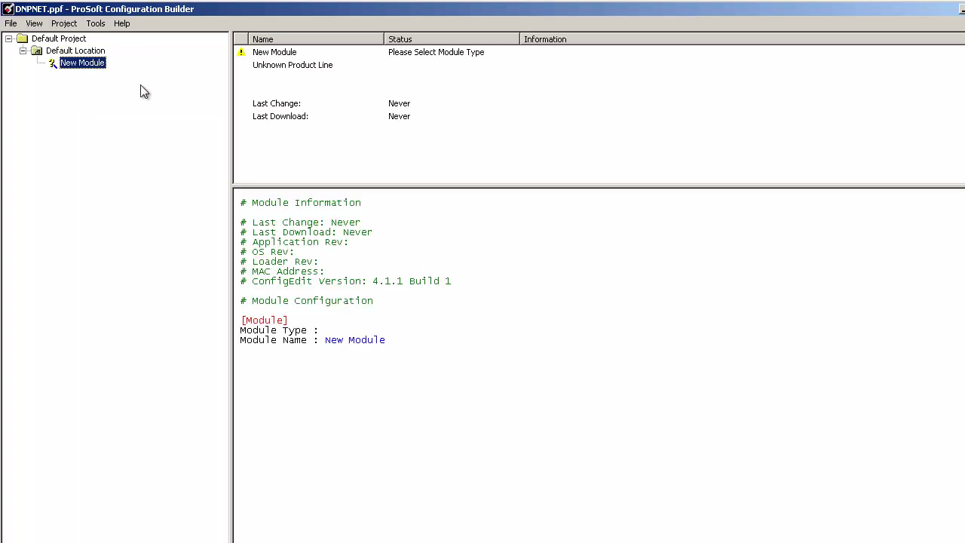
right_click(89, 67)
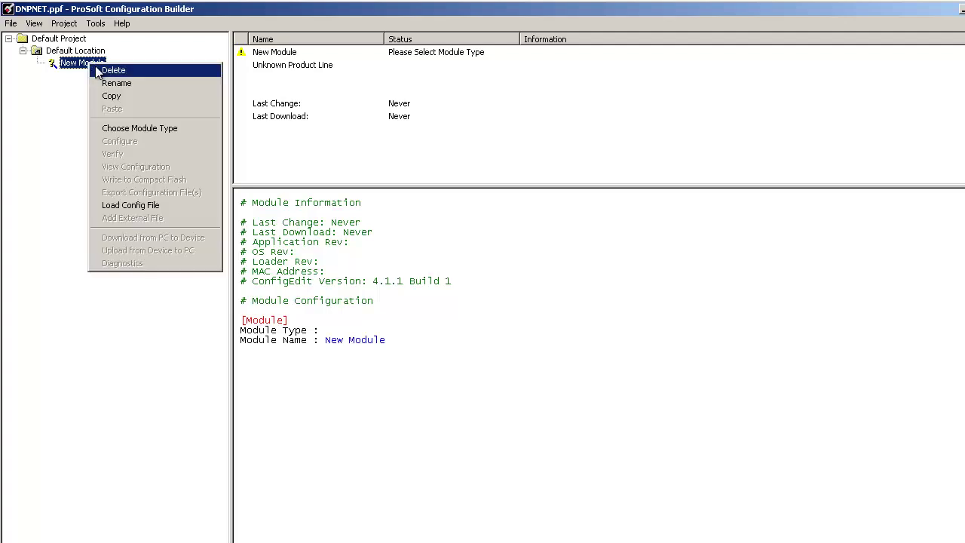
left_click(154, 128)
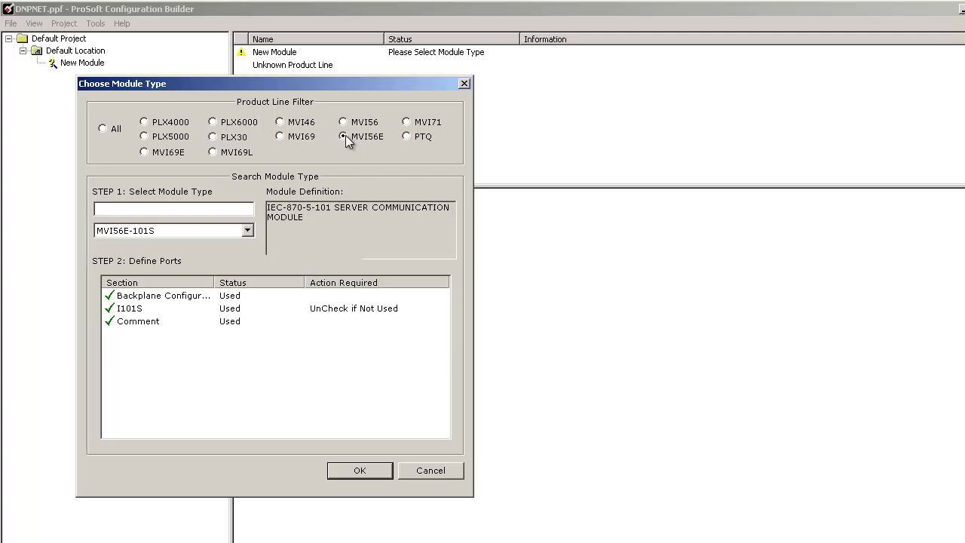
left_click(248, 231)
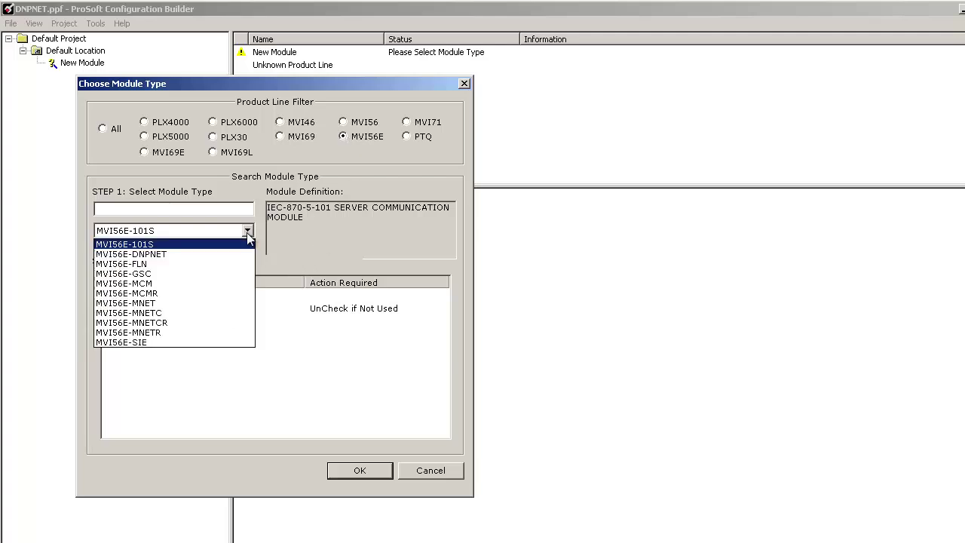
left_click(212, 254)
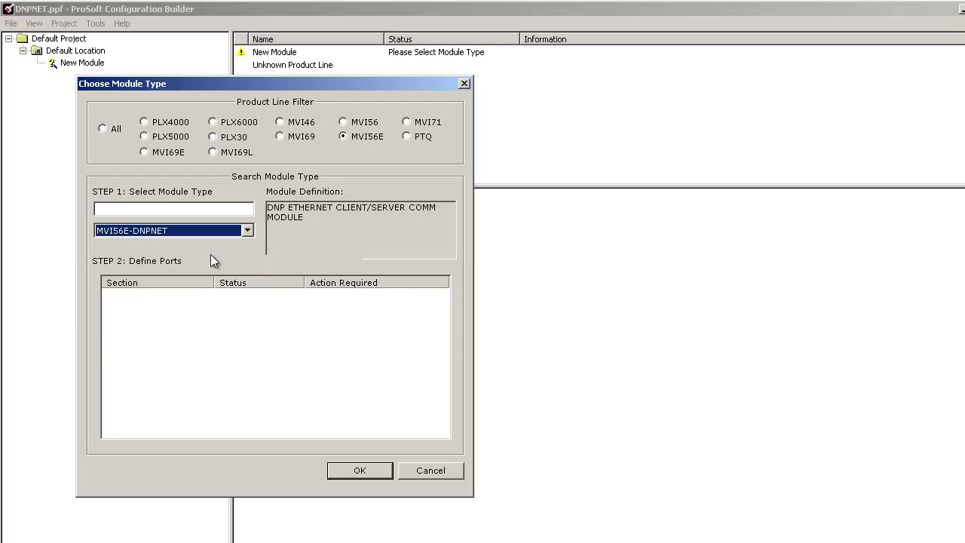
left_click(374, 470)
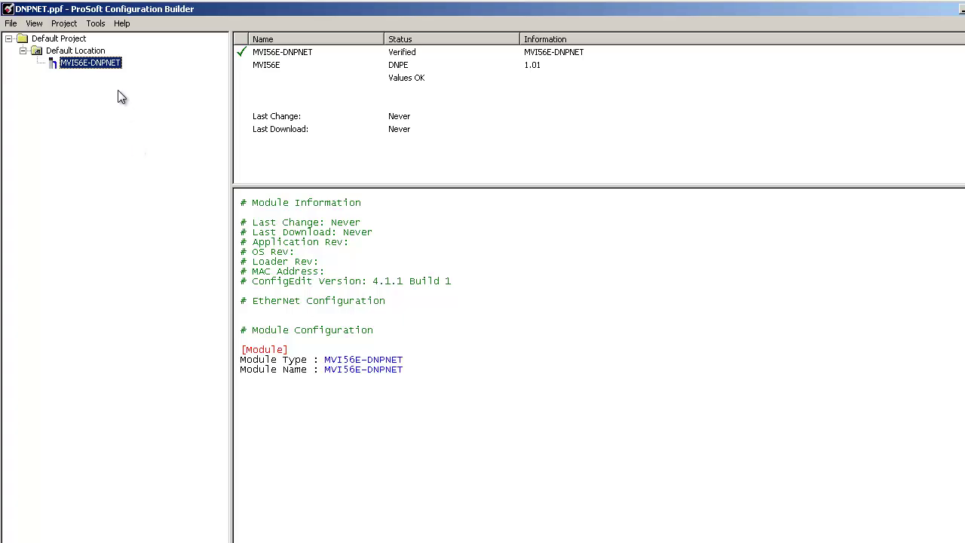
Open Diagnostics for the MVI56E-DNPNET module and move its window fully into view.
right_click(111, 68)
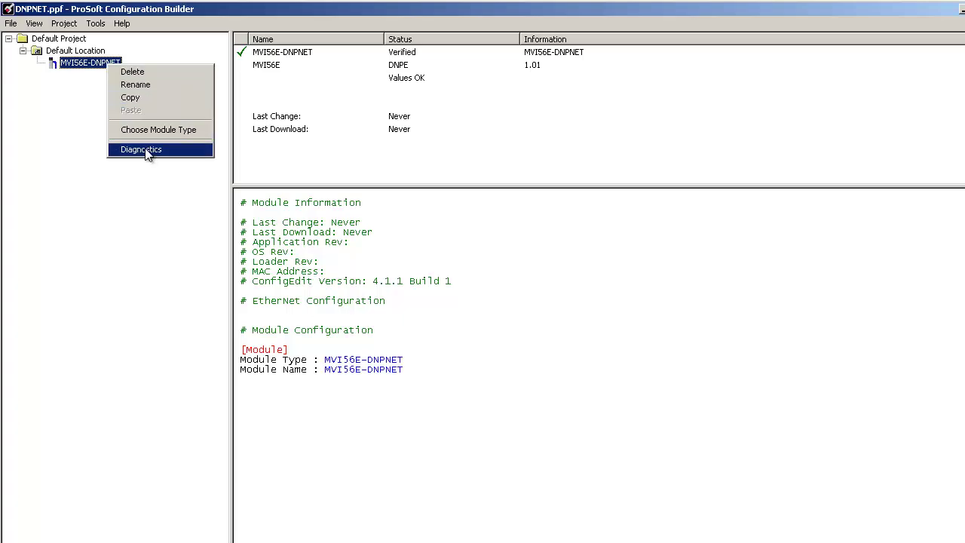
left_click(171, 150)
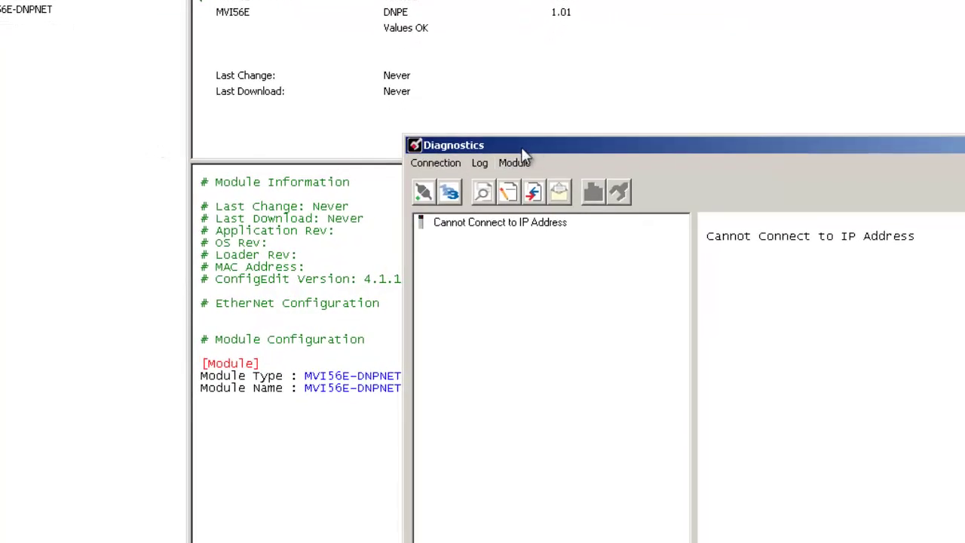
left_click_drag(521, 147, 187, 51)
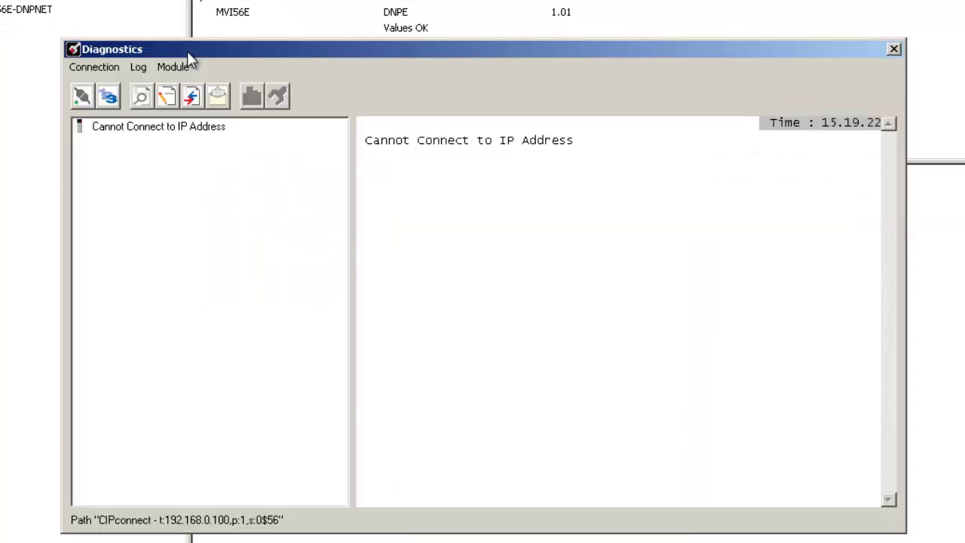
Open the diagnostics connection setup, set the connection type to Ethernet and enter the module's IP address 10.1.2.110.
left_click(112, 97)
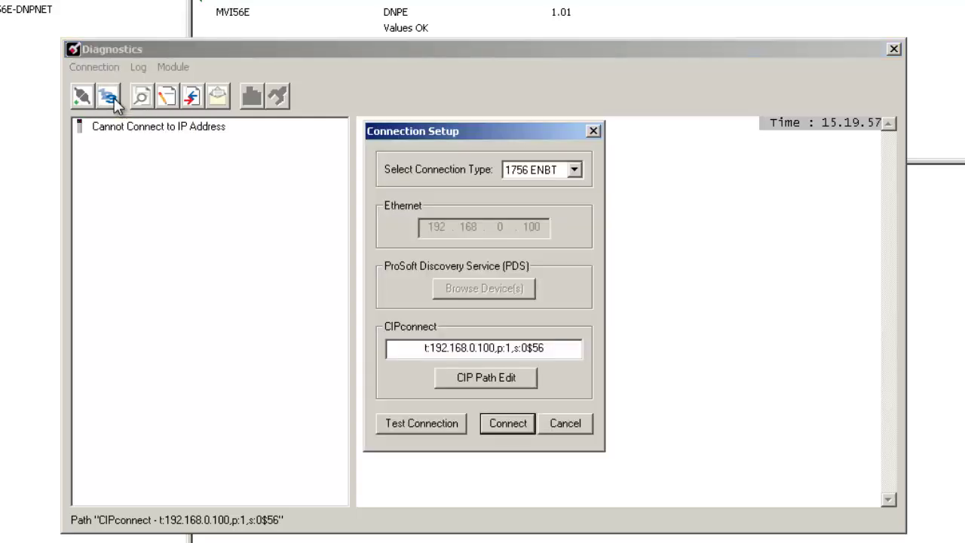
left_click(575, 174)
left_click(548, 198)
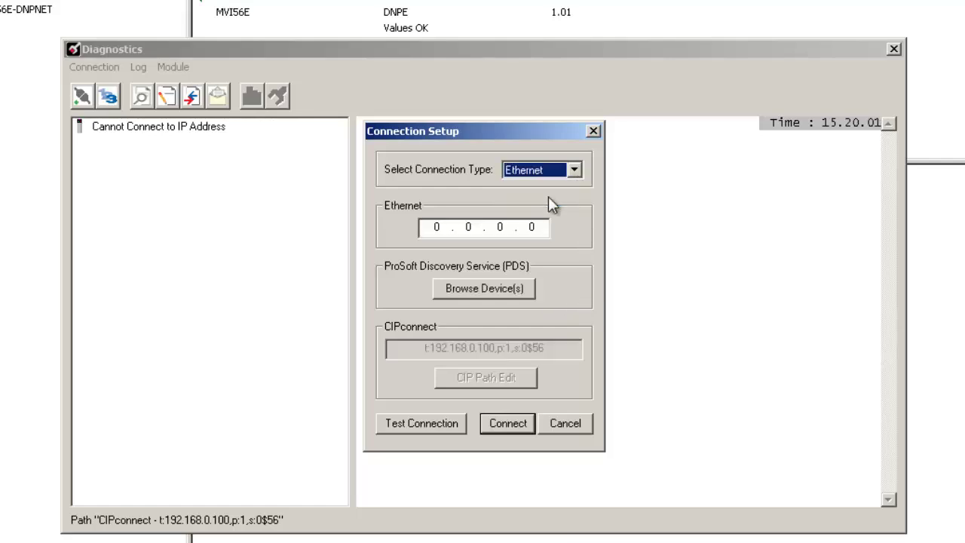
left_click(434, 226)
type("10")
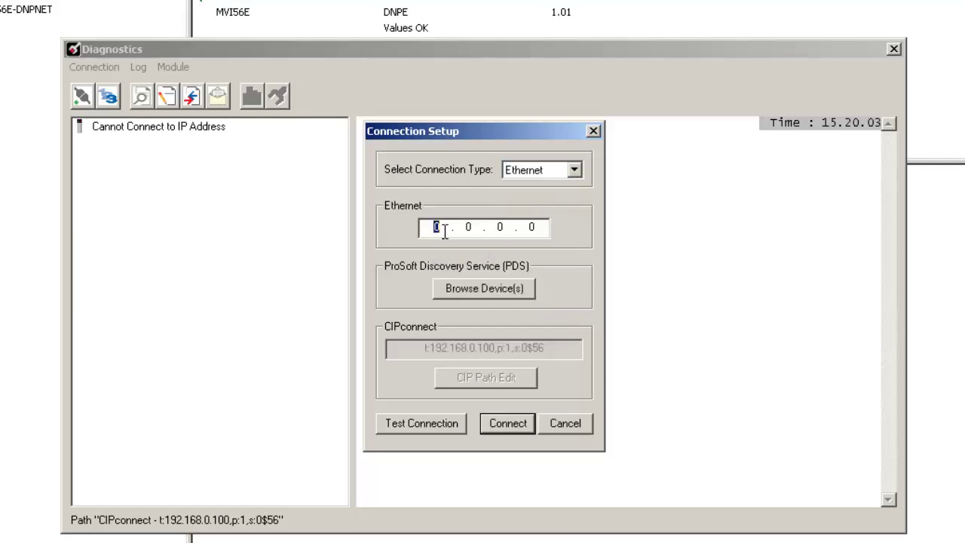
type(".1.2.110")
Test the Ethernet connection to the module, dismiss the test message and connect.
left_click(436, 426)
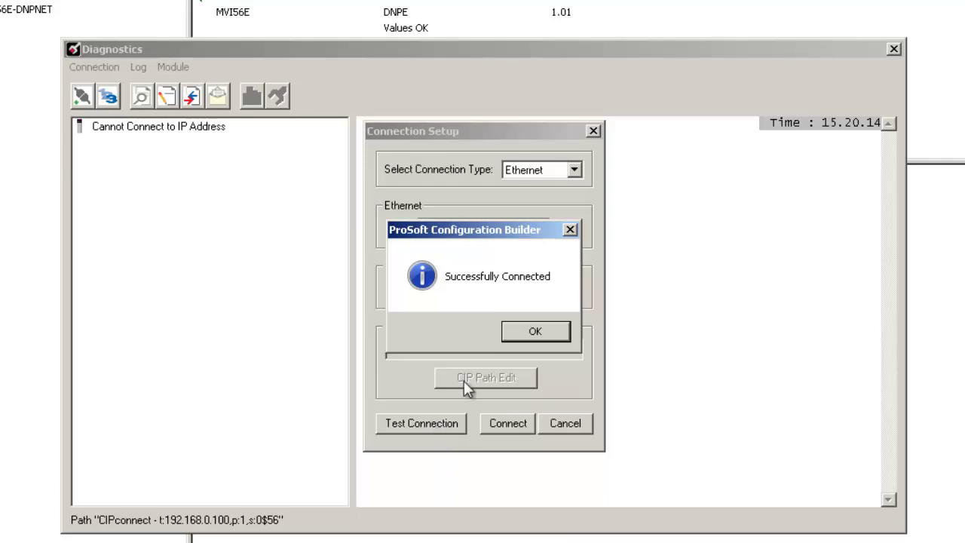
left_click(526, 330)
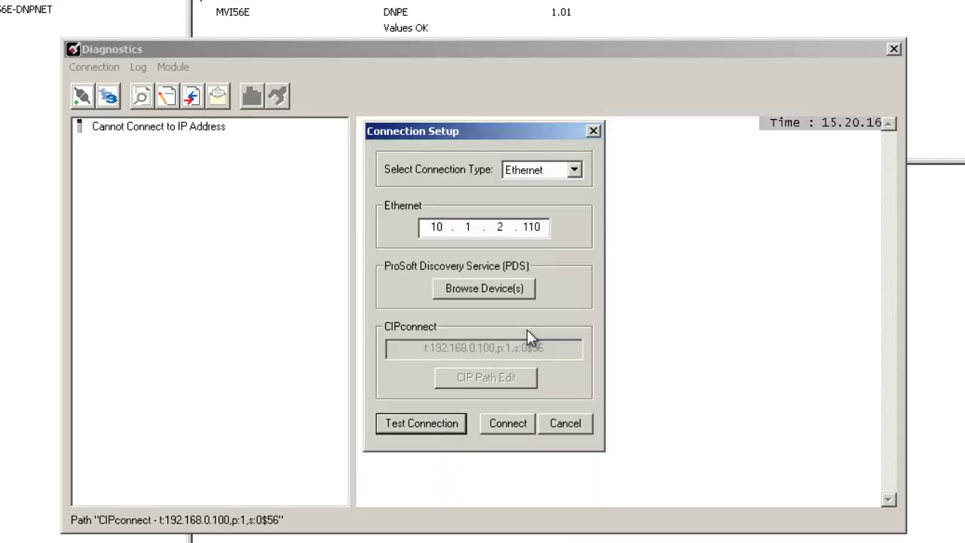
left_click(507, 425)
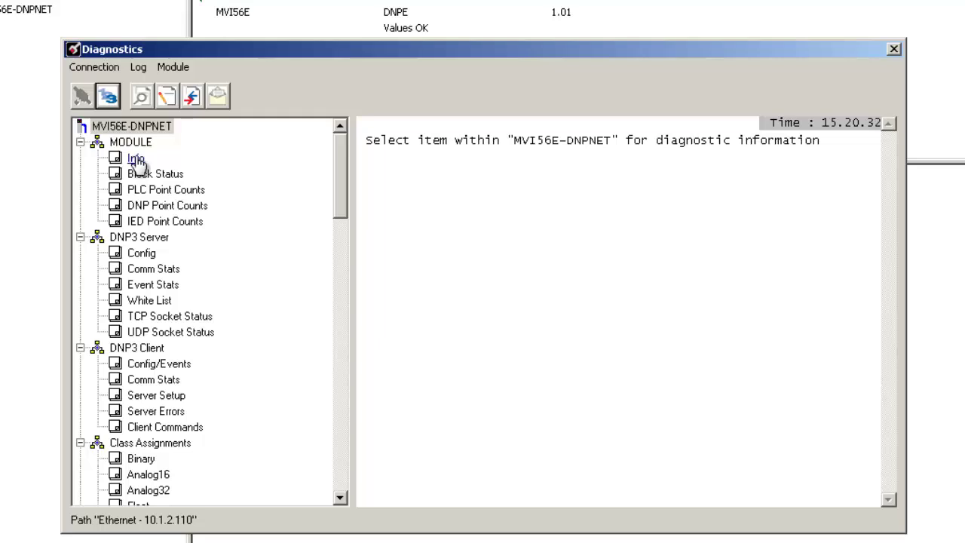
View the module's Block Status, DNP Point Counts and IED Point Counts diagnostics.
left_click(163, 175)
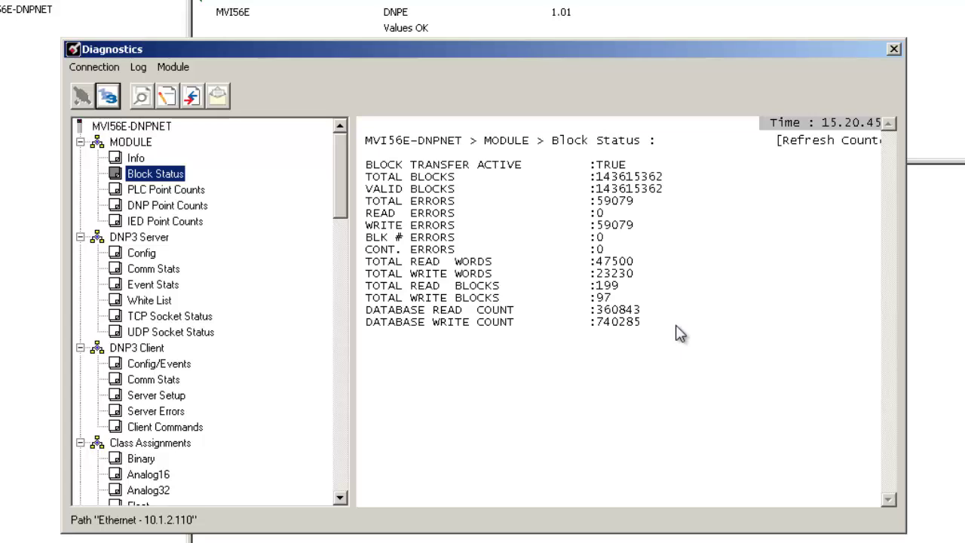
left_click(168, 206)
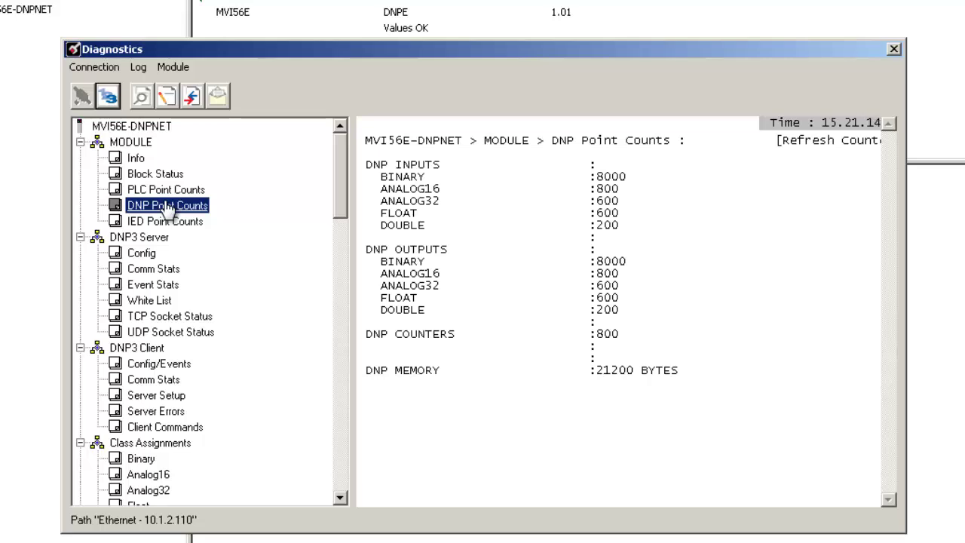
left_click(185, 225)
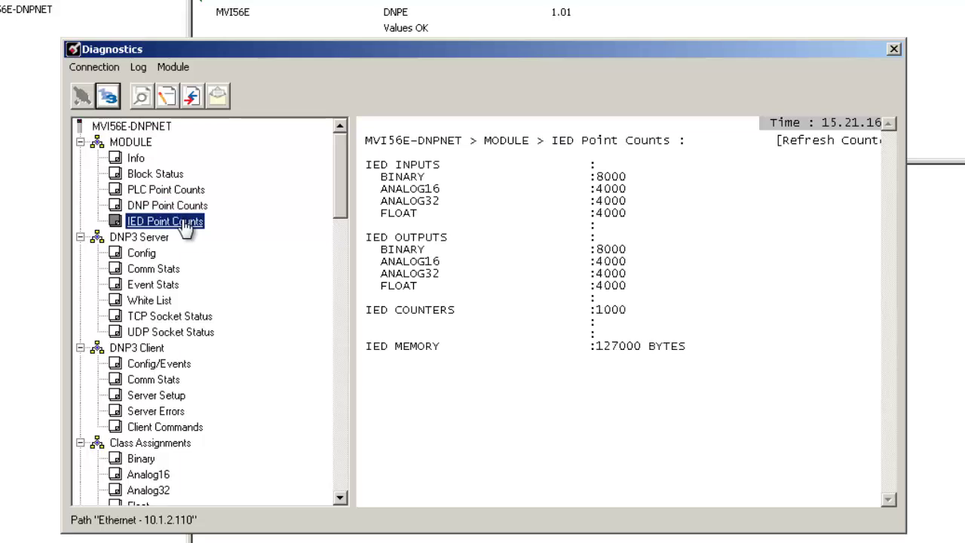
left_click(183, 207)
View the DNP3 Server diagnostics for Comm Stats and TCP Socket Status.
left_click(155, 238)
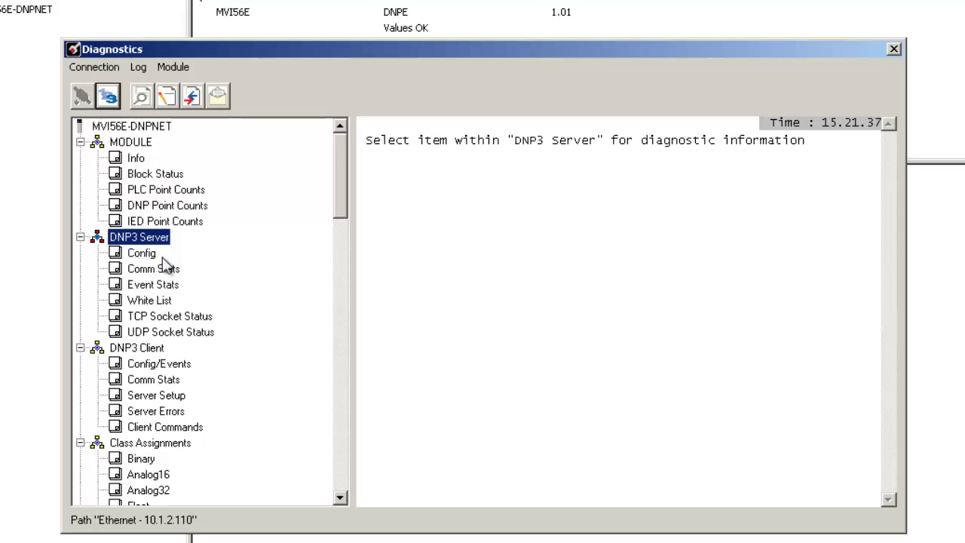
left_click(164, 271)
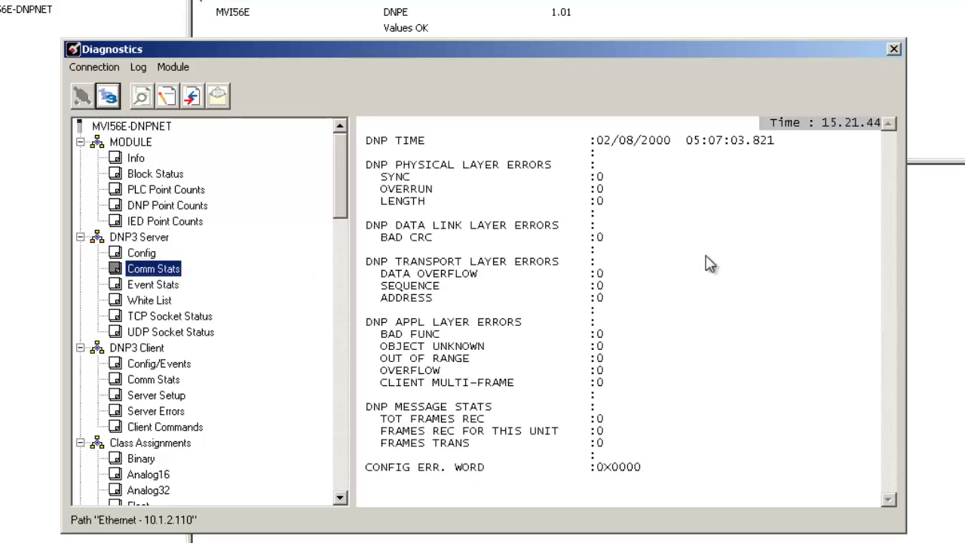
left_click(188, 322)
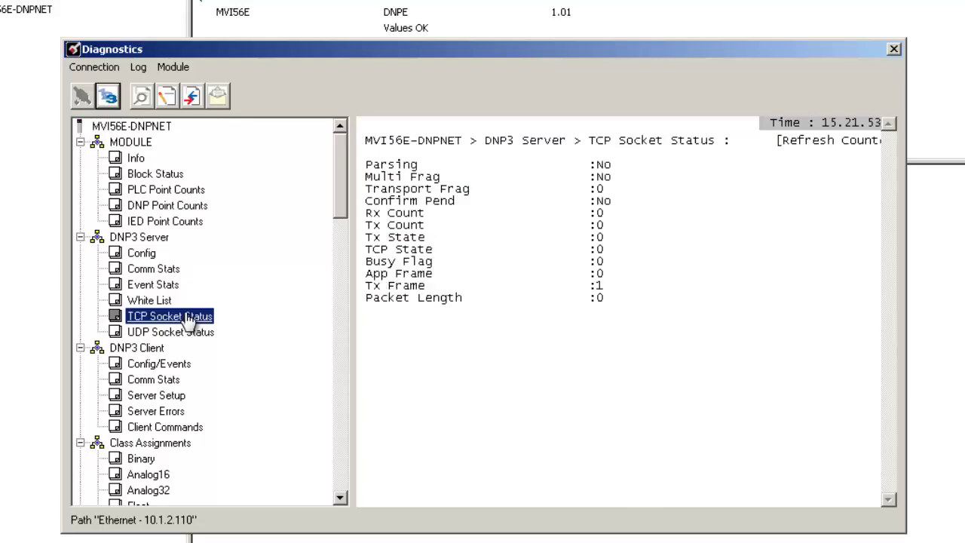
Review the DNP3 Client's Comm Stats, Server Errors and Client Commands, and close the Diagnostics window.
left_click(176, 386)
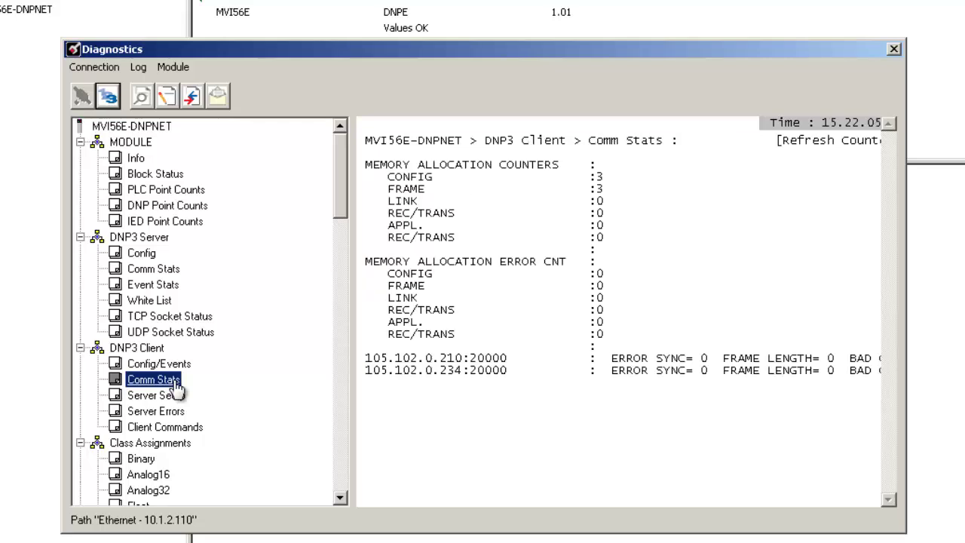
left_click(173, 411)
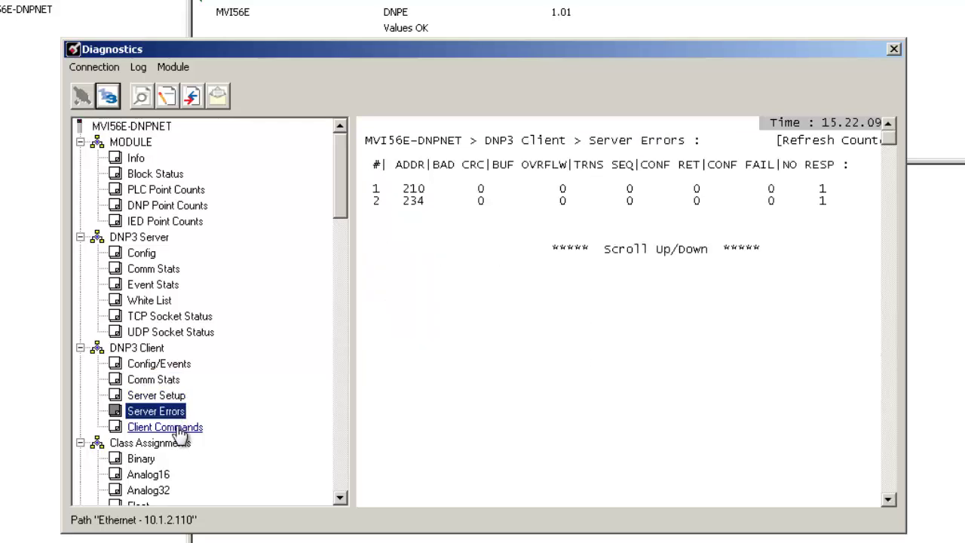
left_click(179, 432)
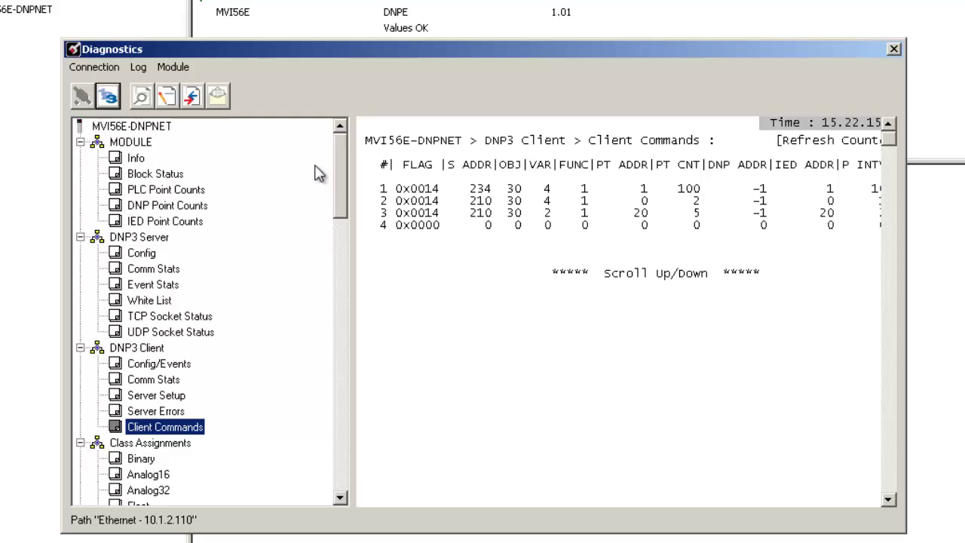
left_click_drag(340, 168, 360, 164)
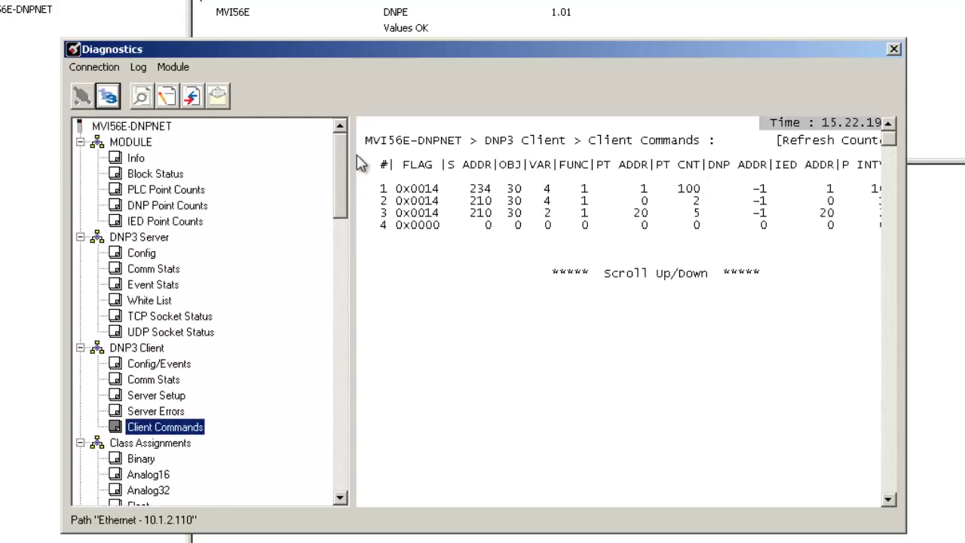
left_click(894, 50)
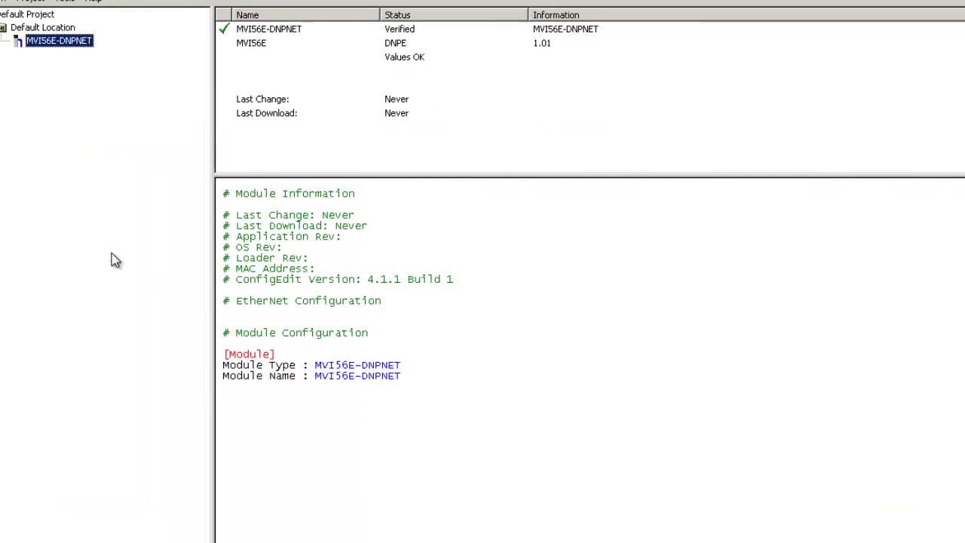